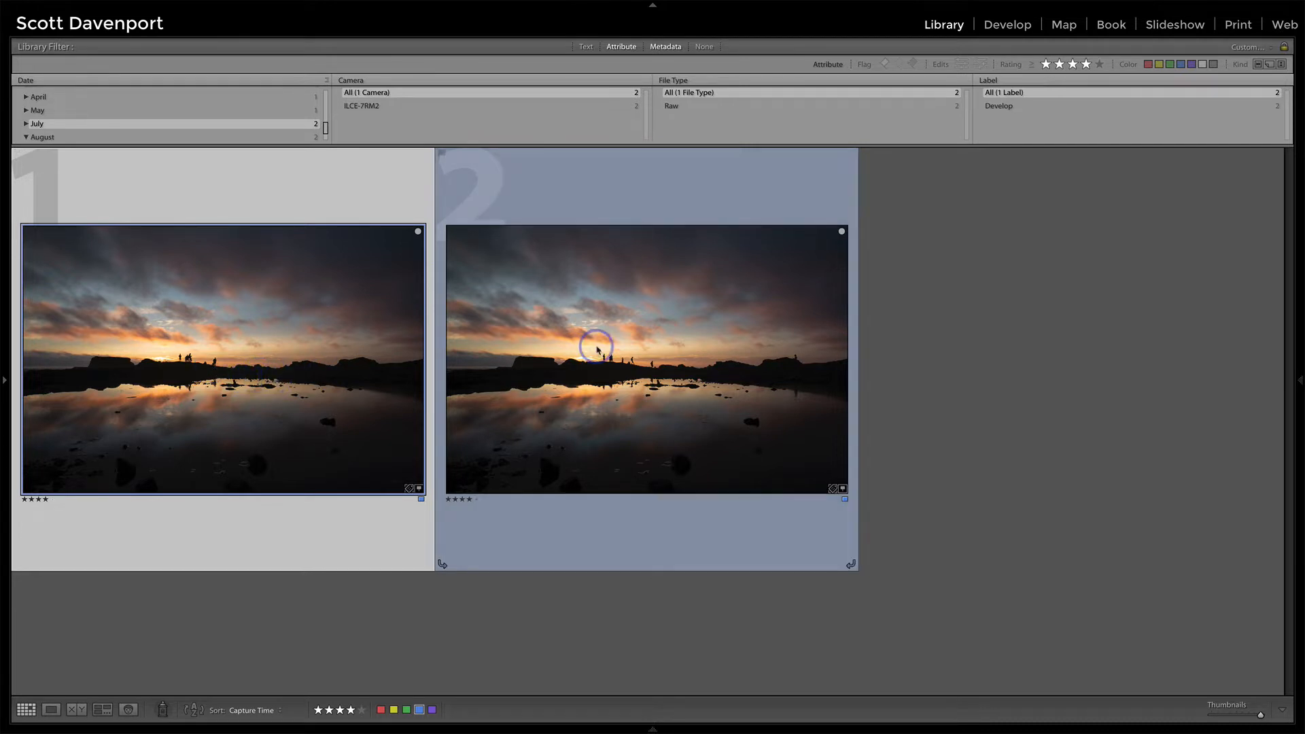
Step: Open the second sunset photo full screen and flip between the two shots to compare them
{"action": "left_click", "coordinate": [597, 350]}
{"action": "double_click", "coordinate": [597, 349]}
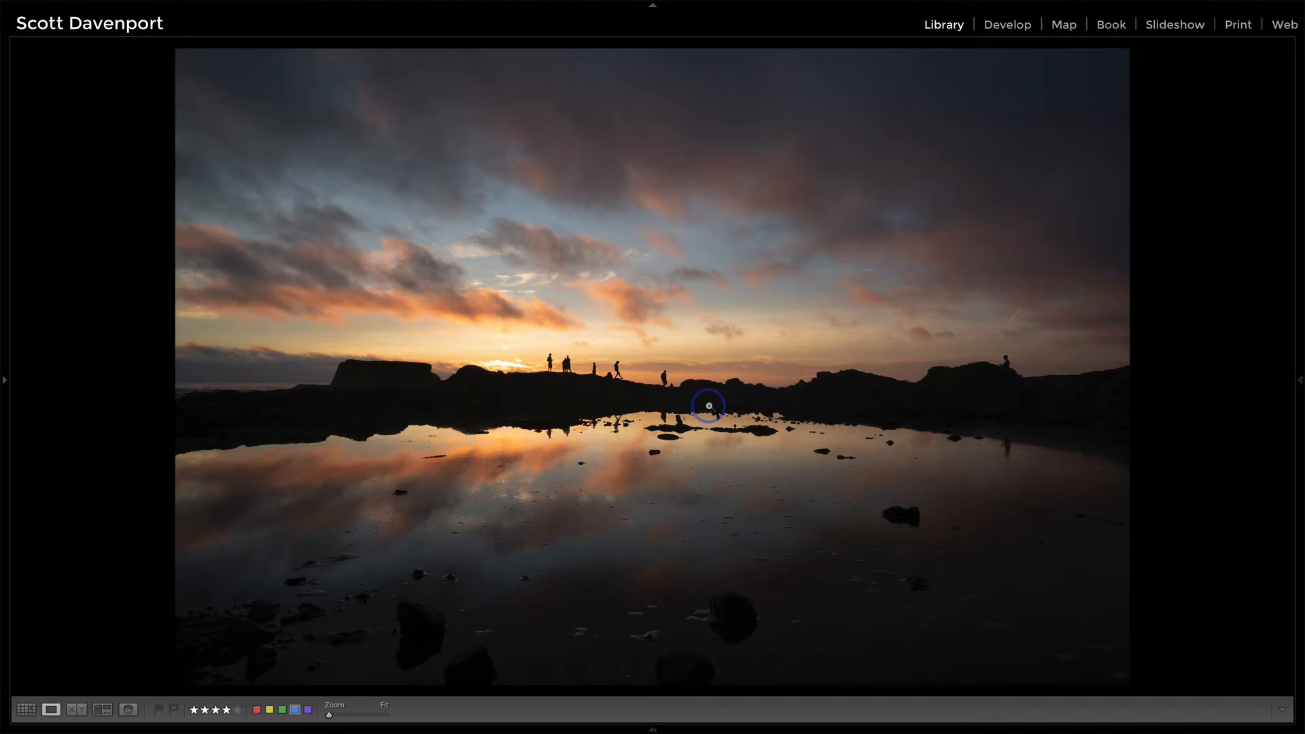
{"action": "key", "text": "Right"}
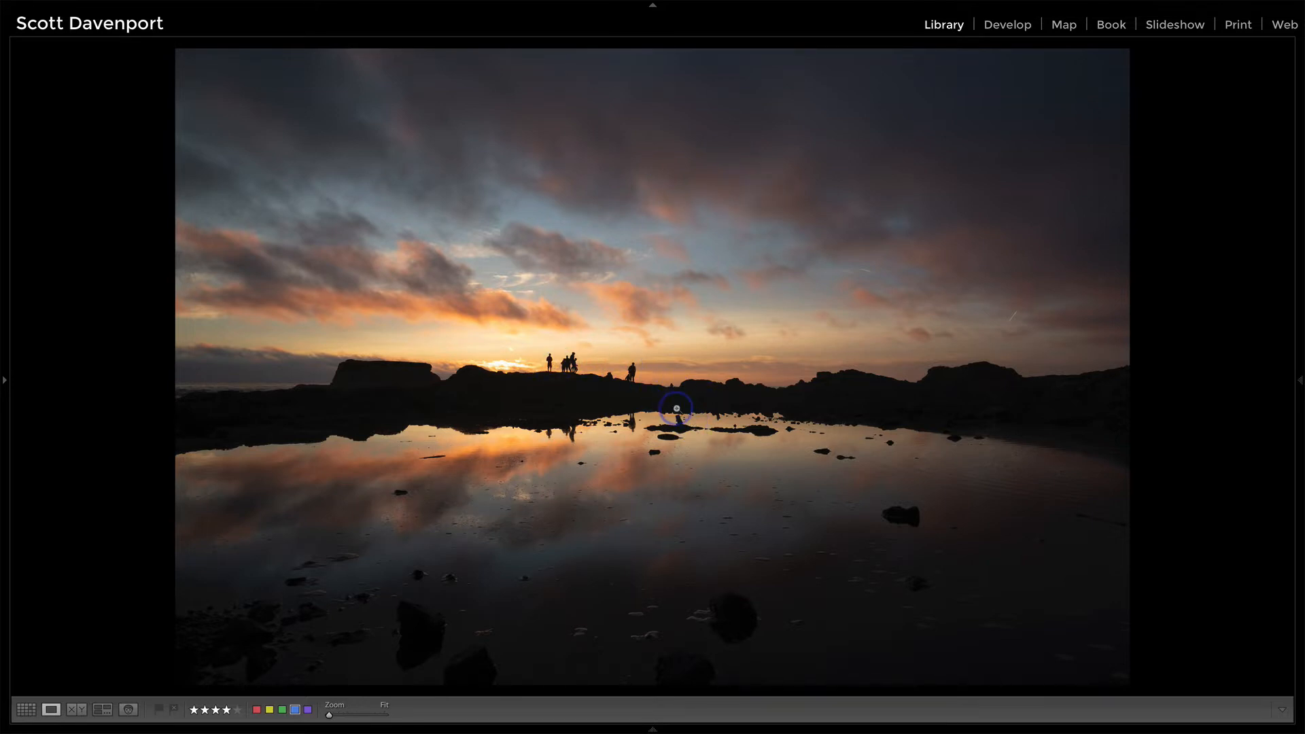
{"action": "key", "text": "Right"}
{"action": "key", "text": "Right"}
{"action": "key", "text": "Right"}
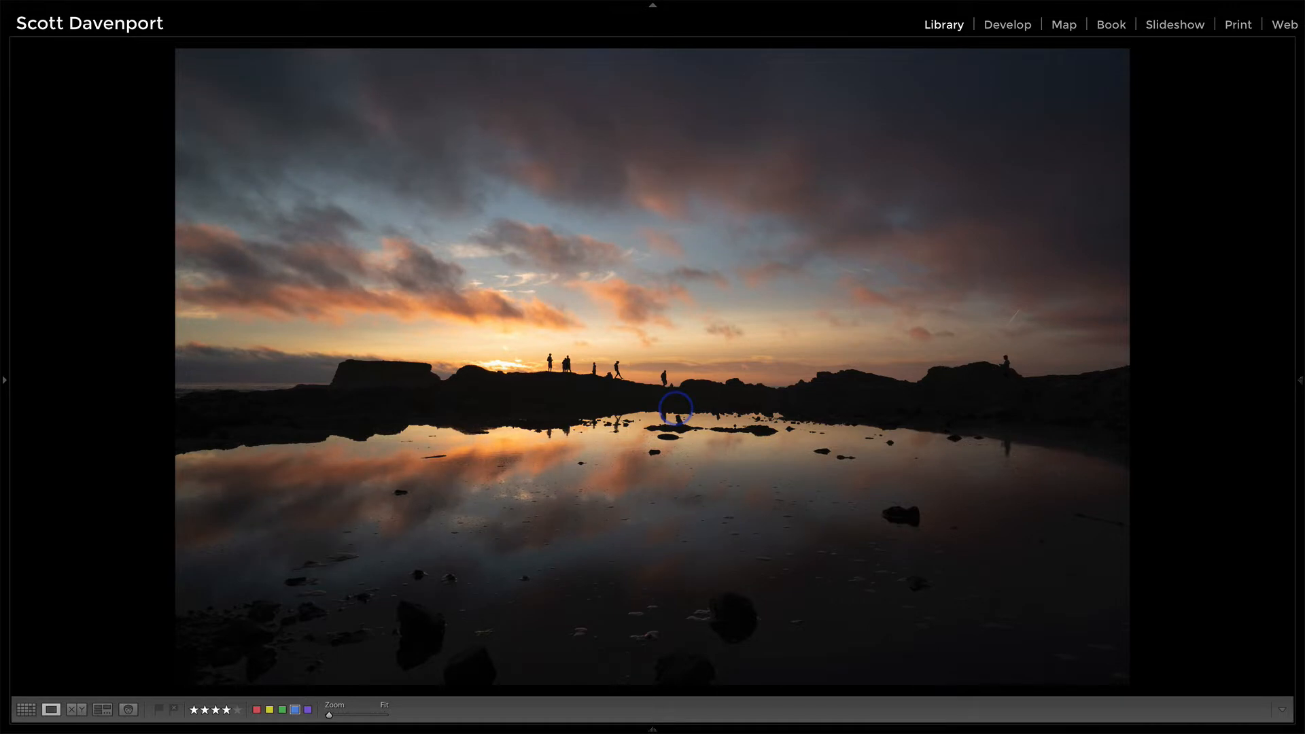
{"action": "key", "text": "Right"}
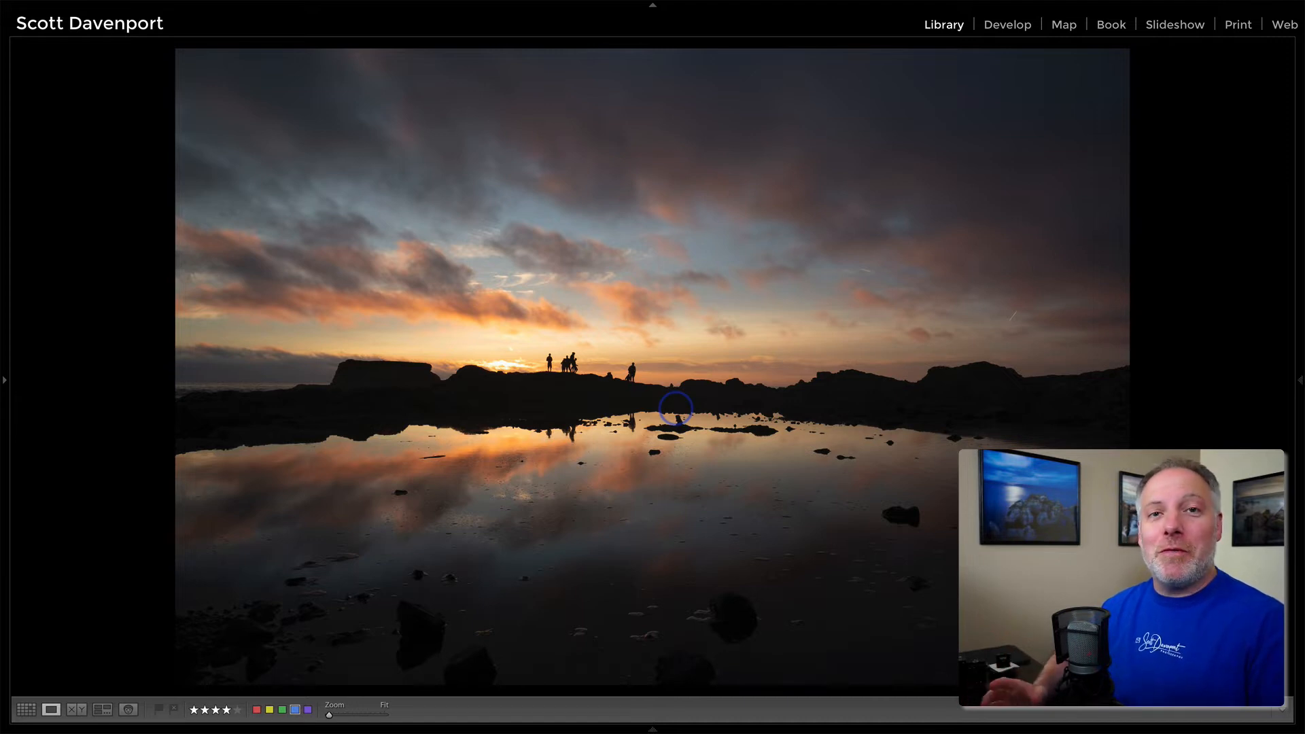
{"action": "key", "text": "Right"}
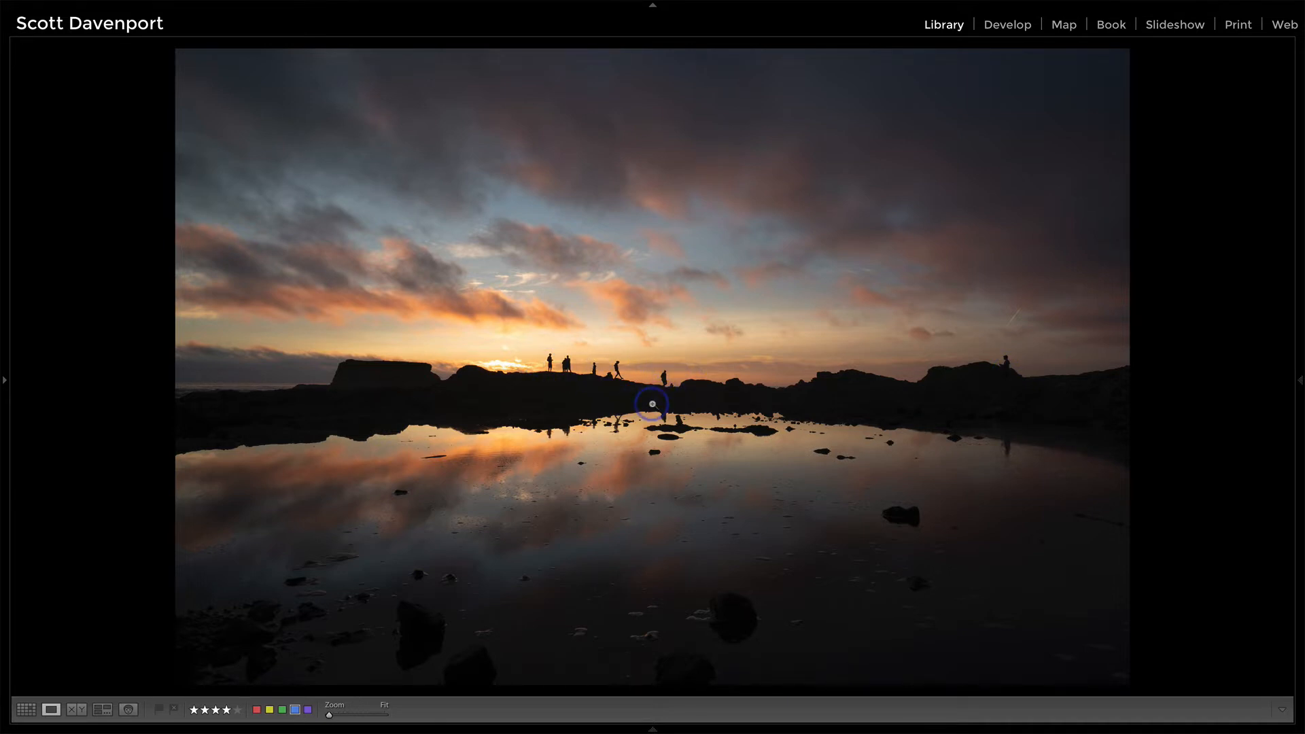
{"action": "key", "text": "Right"}
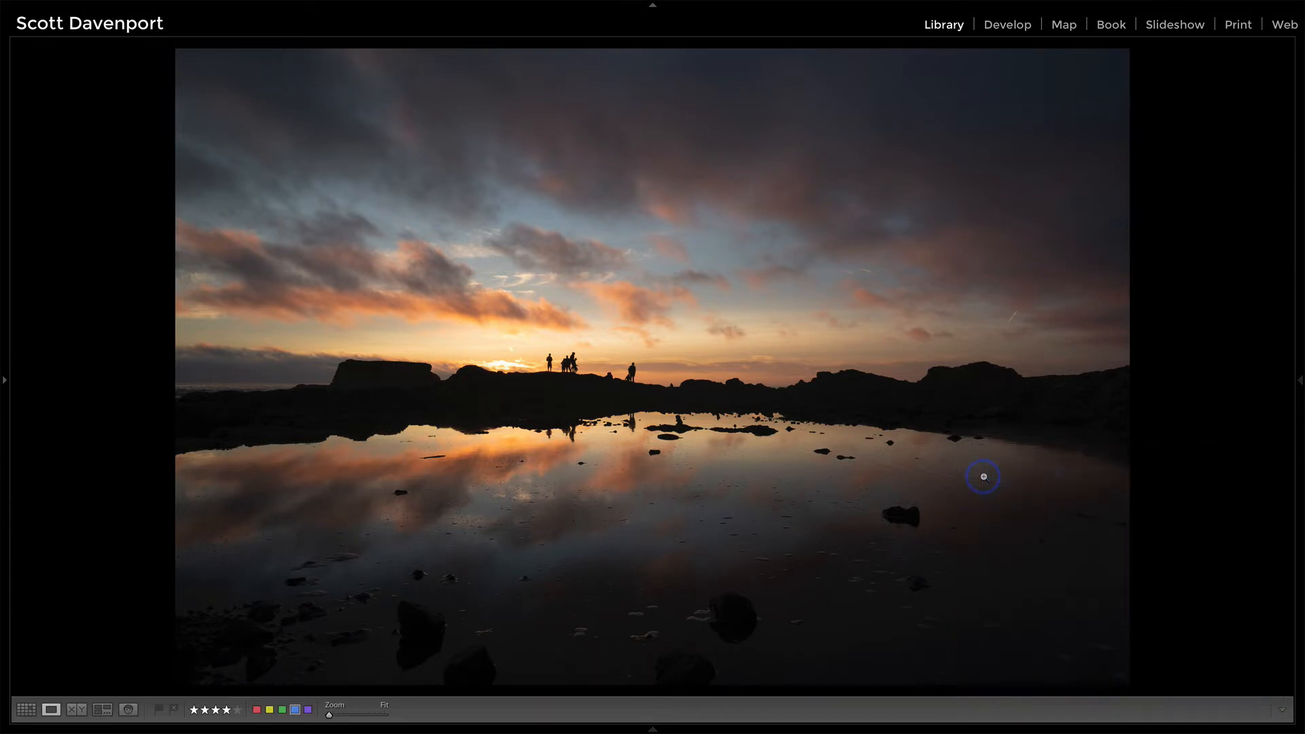
Step: Return to the grid, select the second sunset photo, and open it in the Develop module
{"action": "key", "text": "g"}
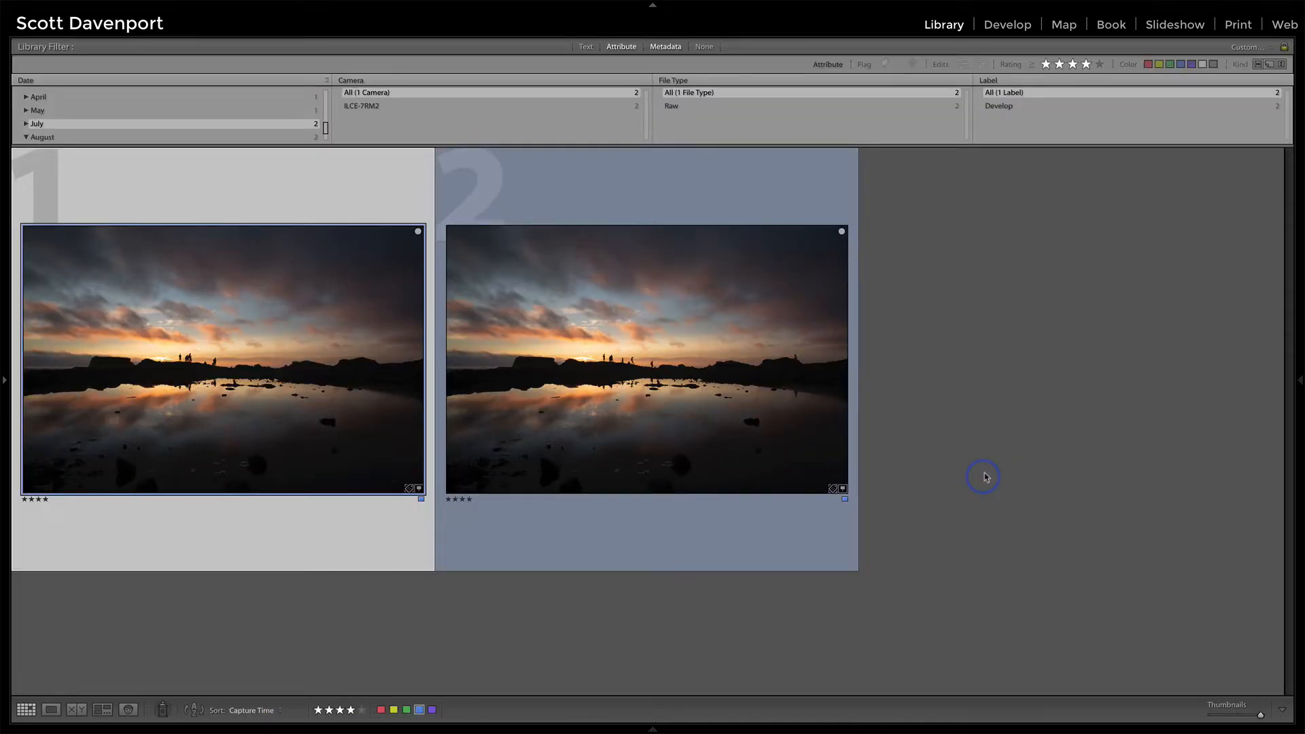
{"action": "left_click", "coordinate": [692, 338]}
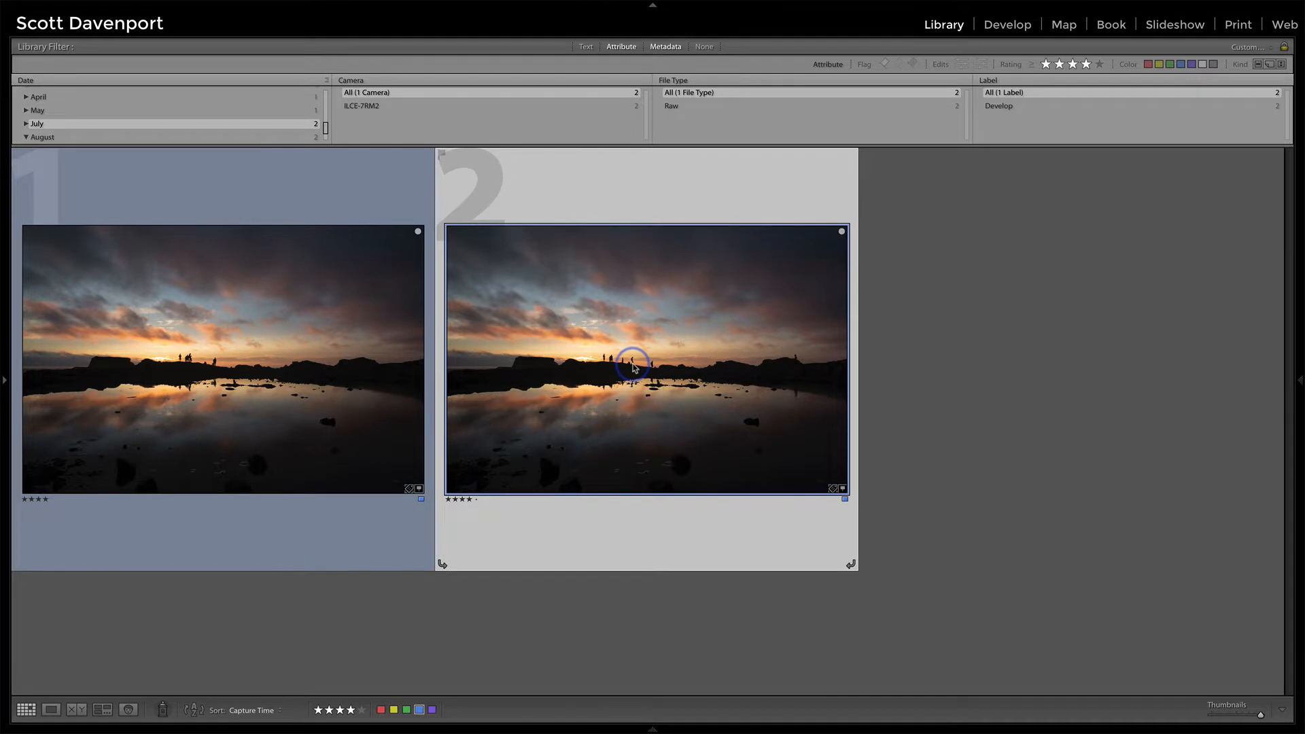
{"action": "key", "text": "d"}
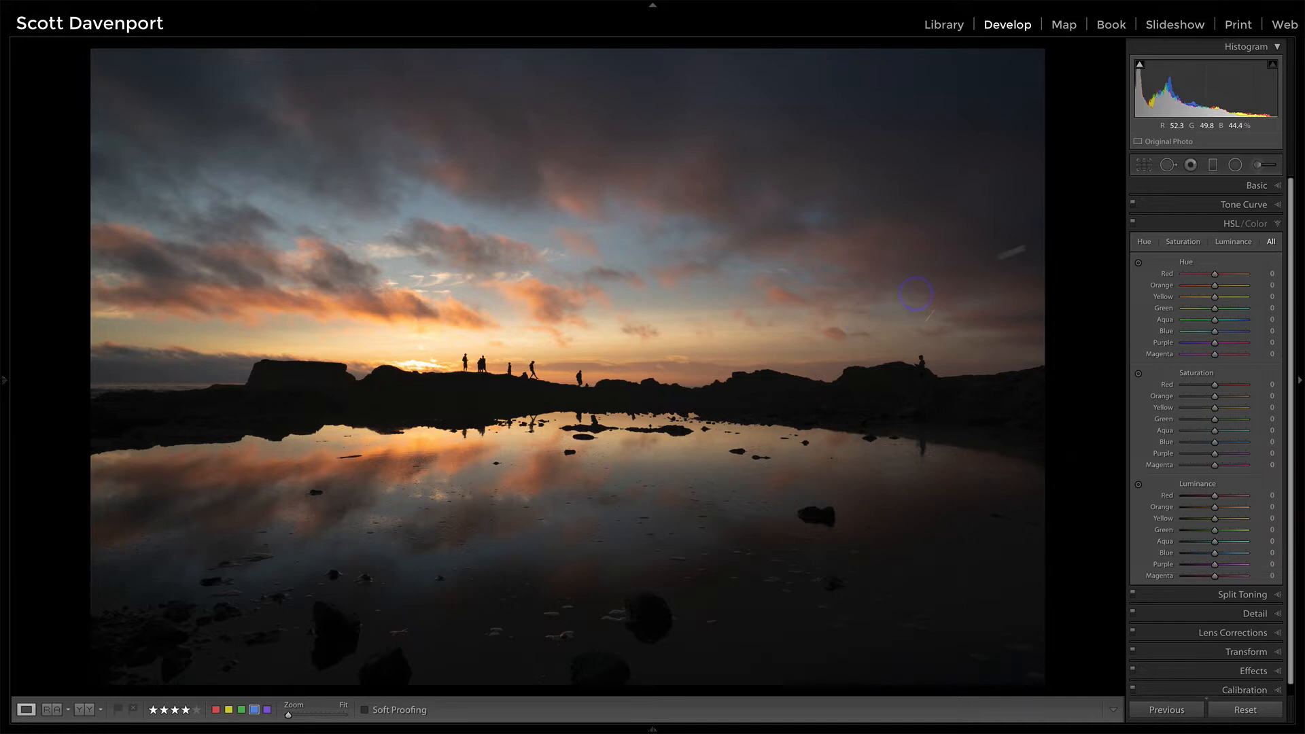
Step: Expand the Basic settings and set the photo's profile to Adobe Landscape
{"action": "left_click", "coordinate": [1257, 185]}
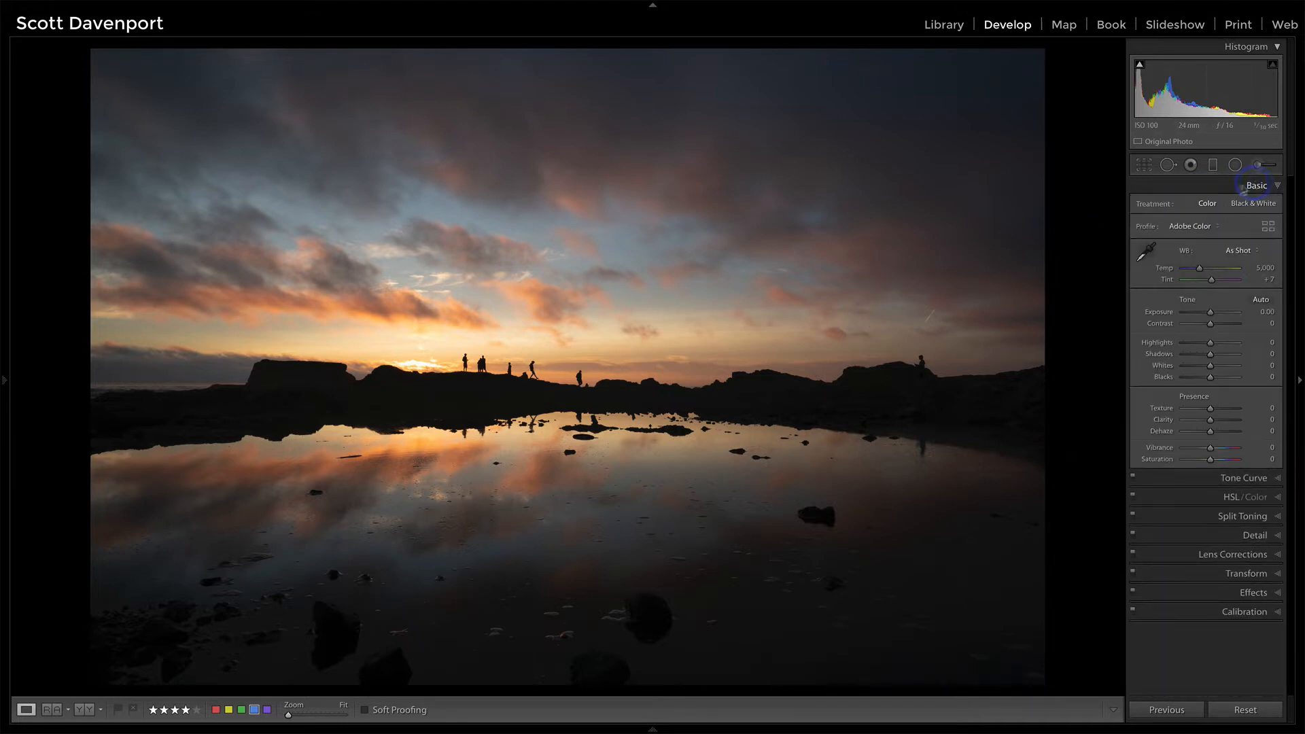
{"action": "left_click", "coordinate": [1201, 227]}
{"action": "left_click", "coordinate": [1200, 234]}
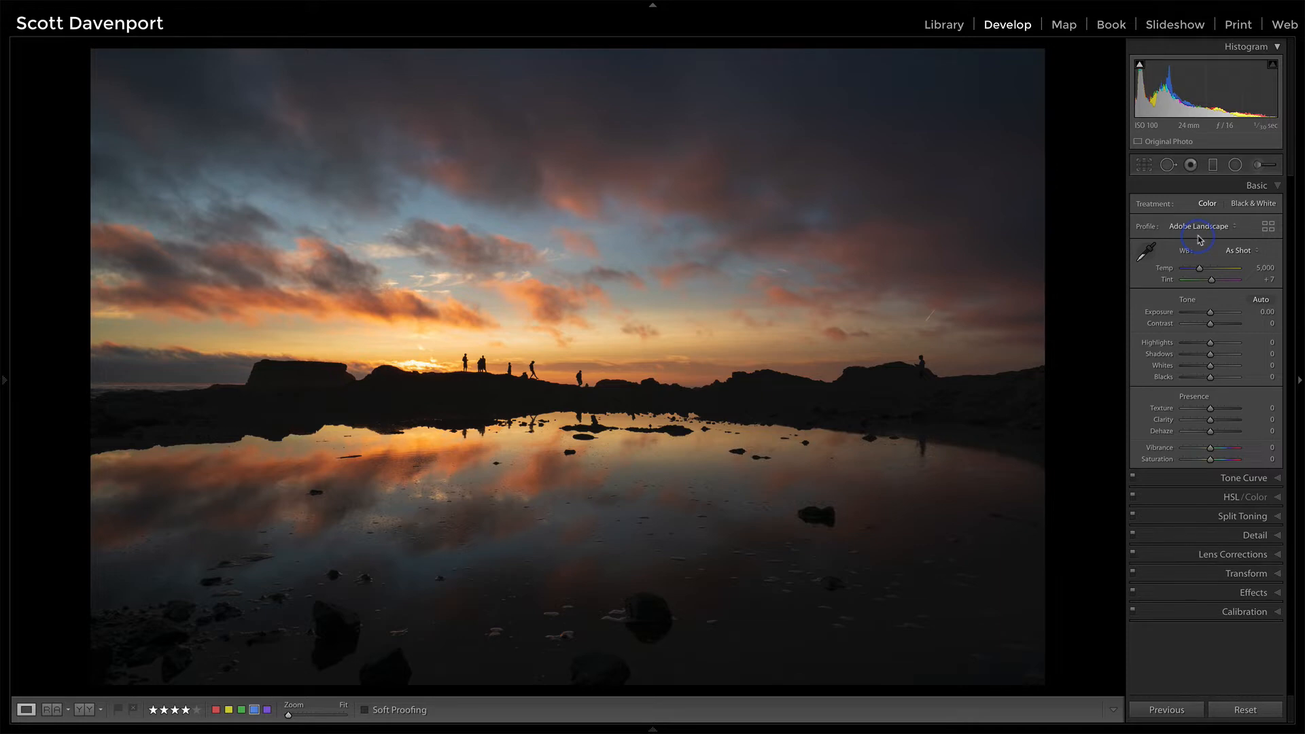
Step: Zoom into the photo at 1:1 to inspect the silhouetted figures, then return to the fitted view
{"action": "left_click", "coordinate": [945, 401]}
{"action": "left_click_drag", "start_coordinate": [941, 399], "coordinate": [612, 355]}
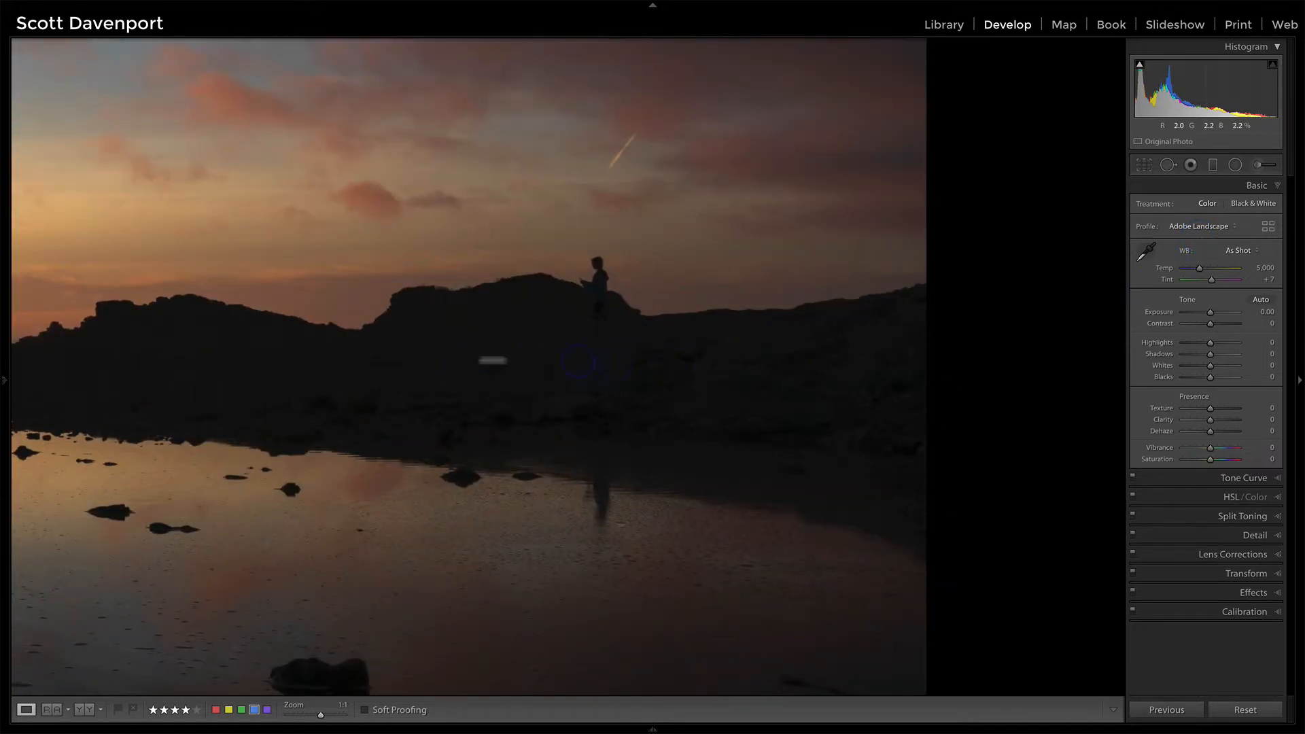
{"action": "left_click", "coordinate": [650, 373]}
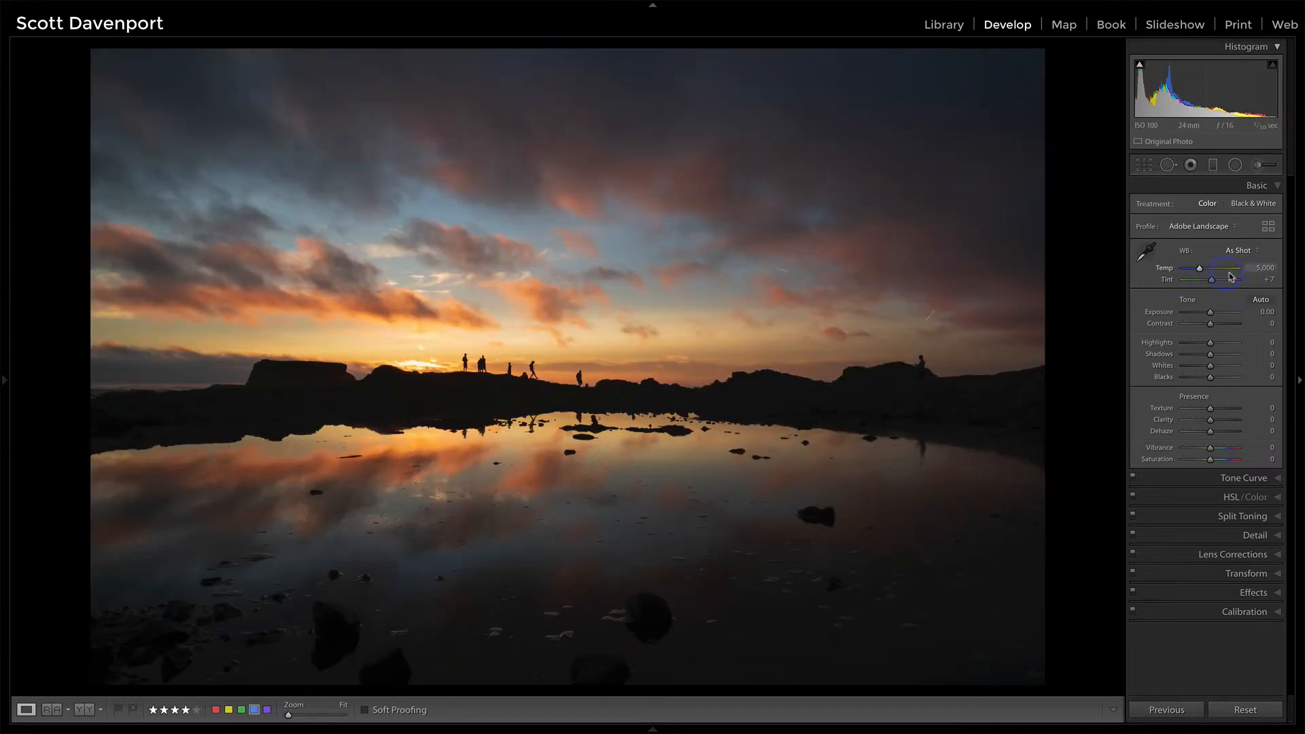
Step: Apply Auto tone settings and undo them, twice
{"action": "left_click", "coordinate": [1239, 250]}
{"action": "left_click", "coordinate": [1238, 268]}
{"action": "left_click", "coordinate": [1236, 249]}
{"action": "left_click", "coordinate": [1239, 232]}
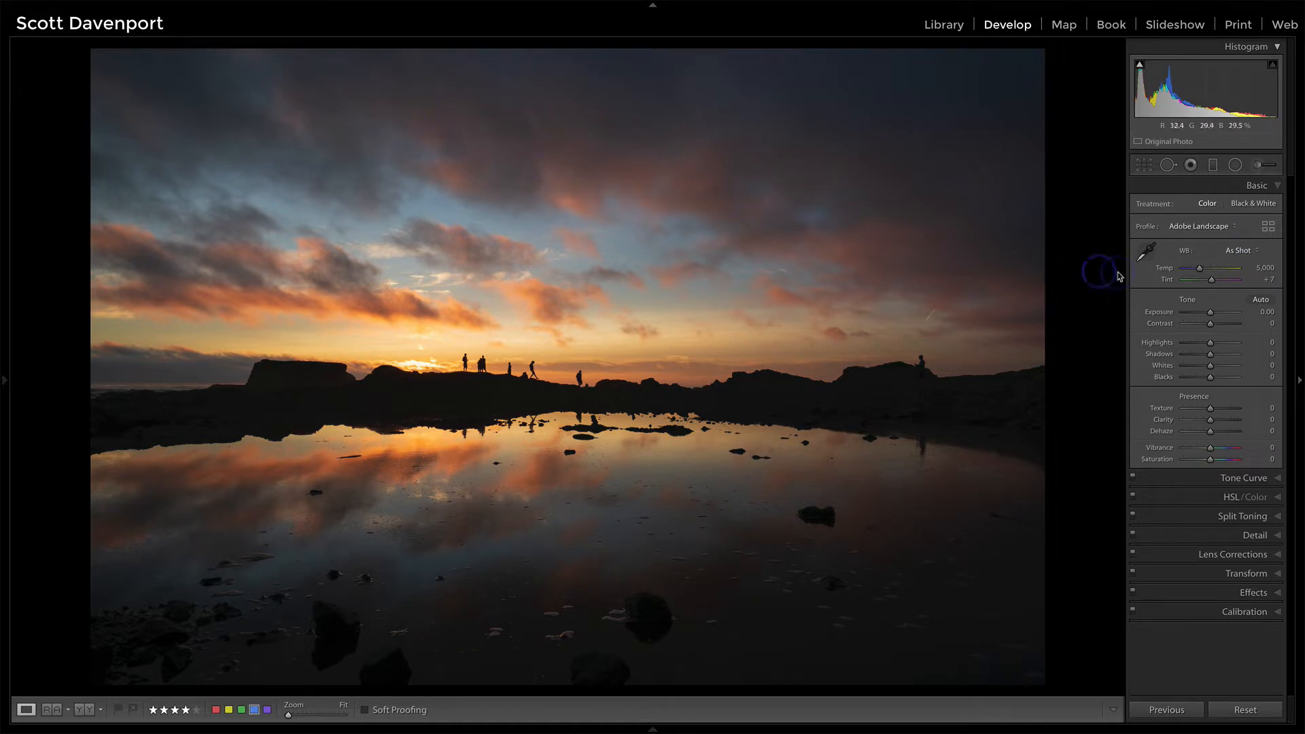
{"action": "left_click", "coordinate": [1261, 300]}
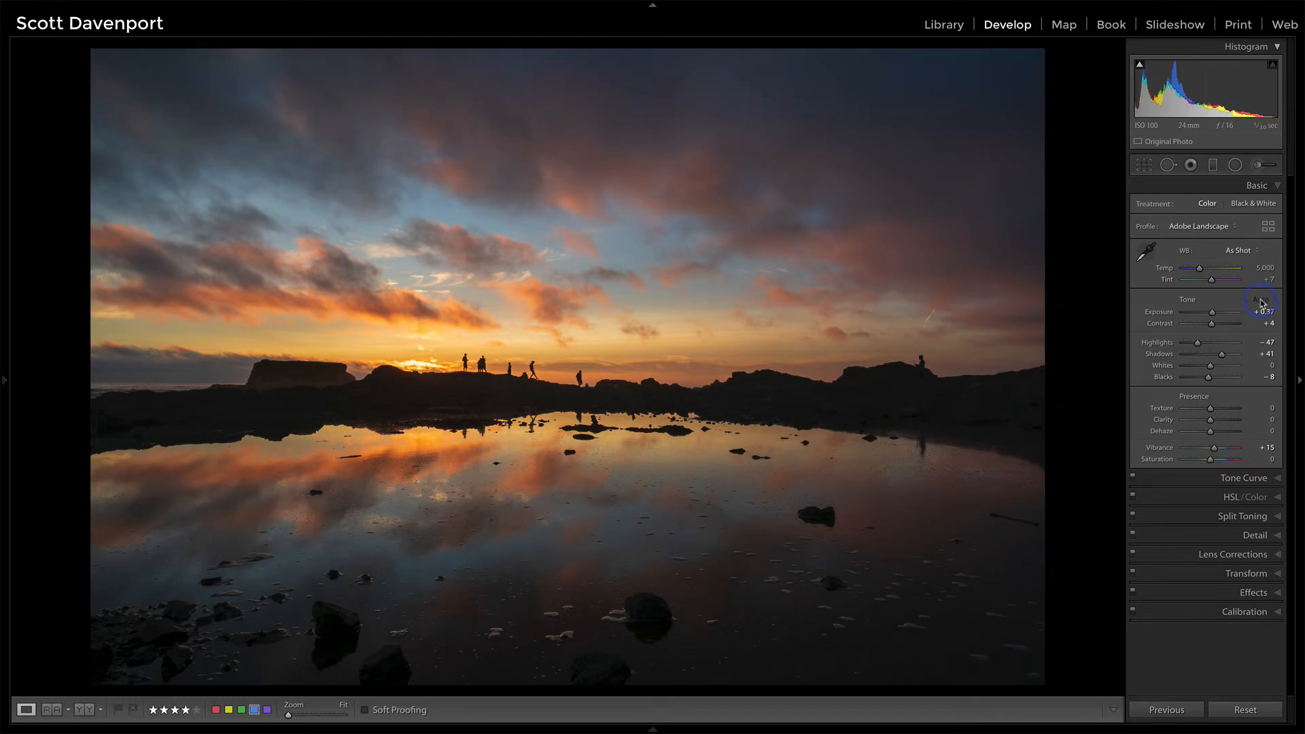
{"action": "key", "text": "ctrl+z"}
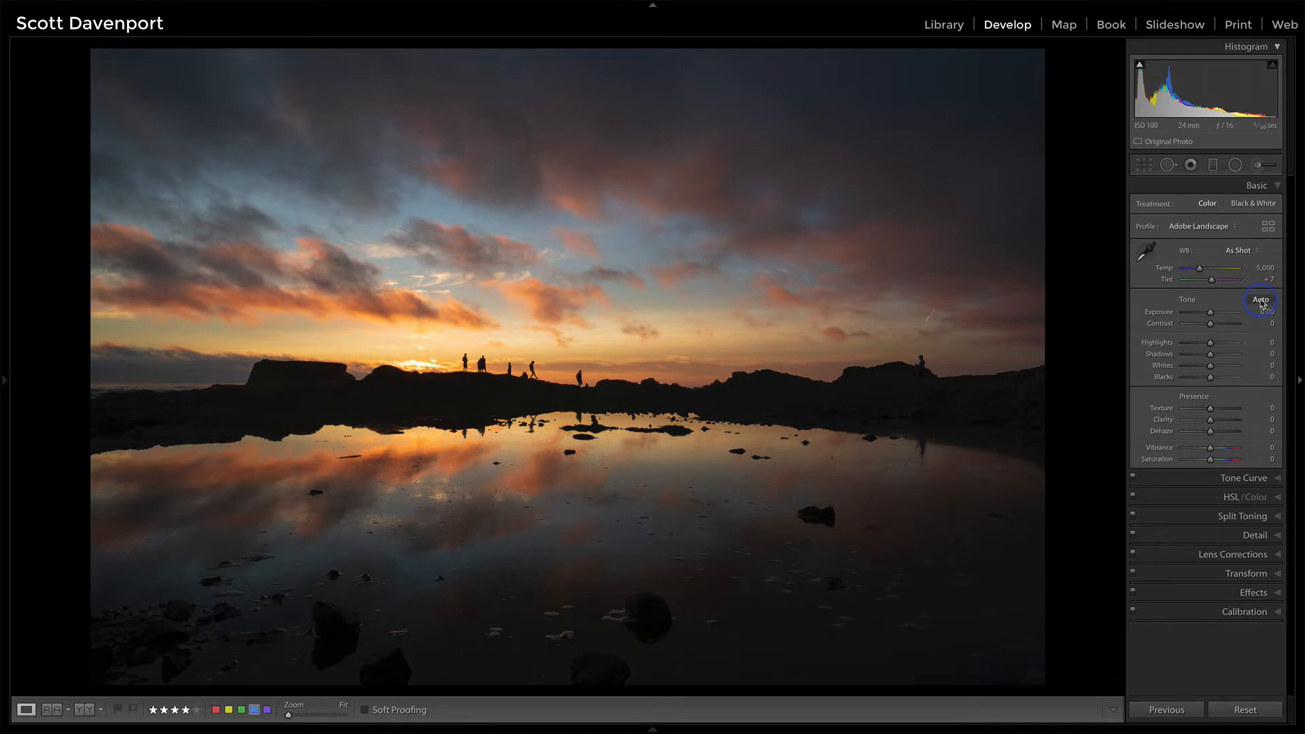
{"action": "left_click", "coordinate": [1261, 301]}
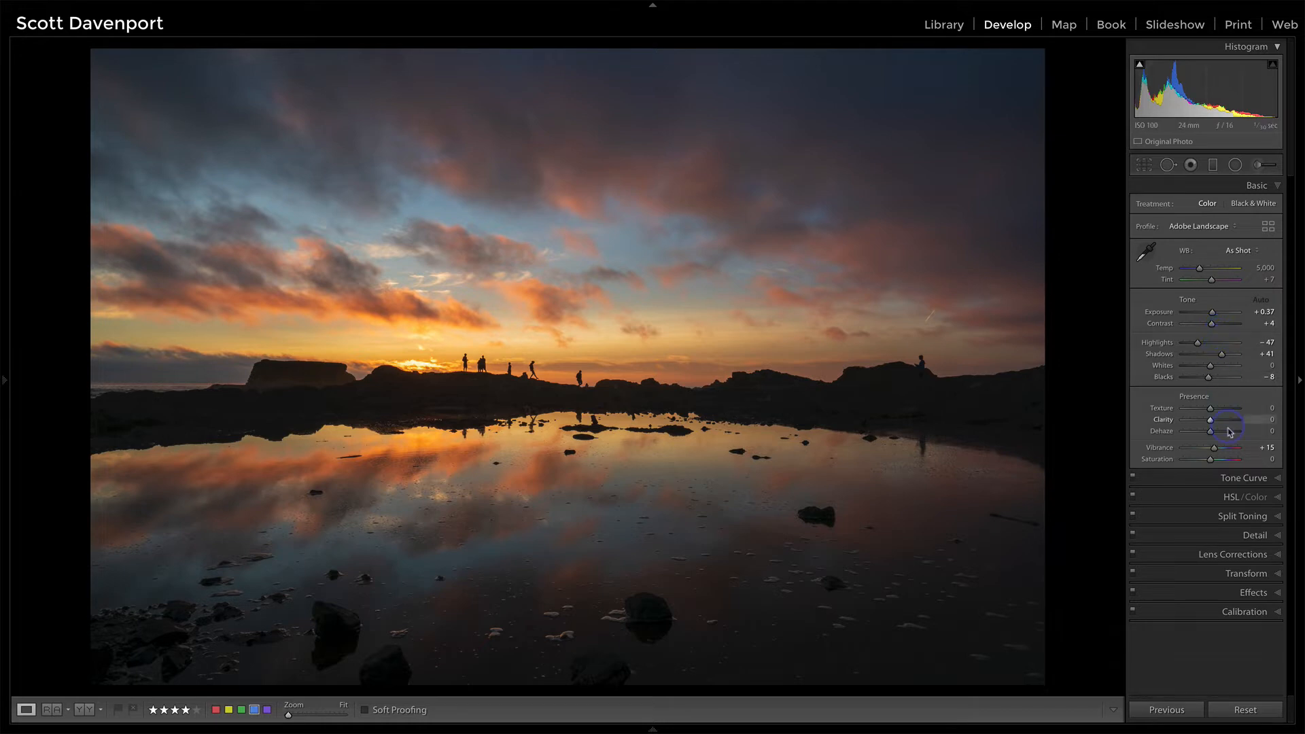
{"action": "key", "text": "ctrl+z"}
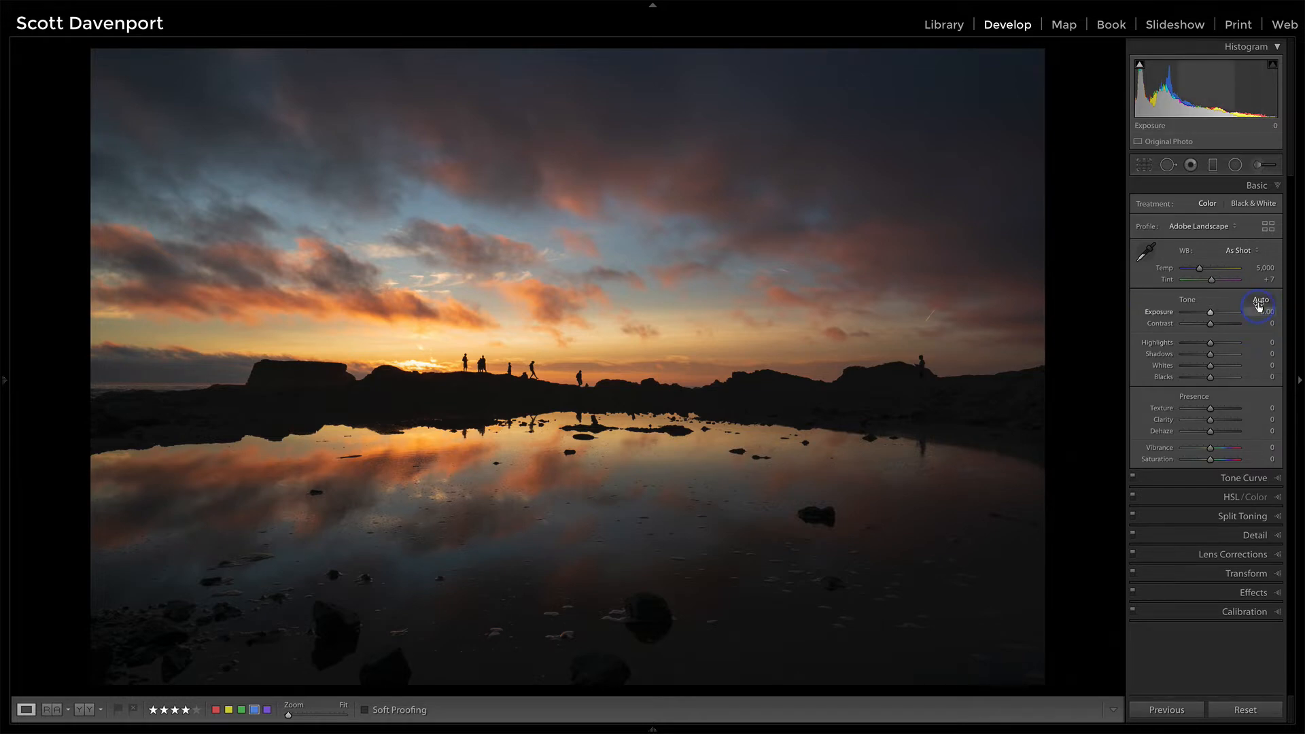
Step: With the shadow clipping warning shown, lower Shadows to -21 and raise Blacks to +12
{"action": "key", "text": "j"}
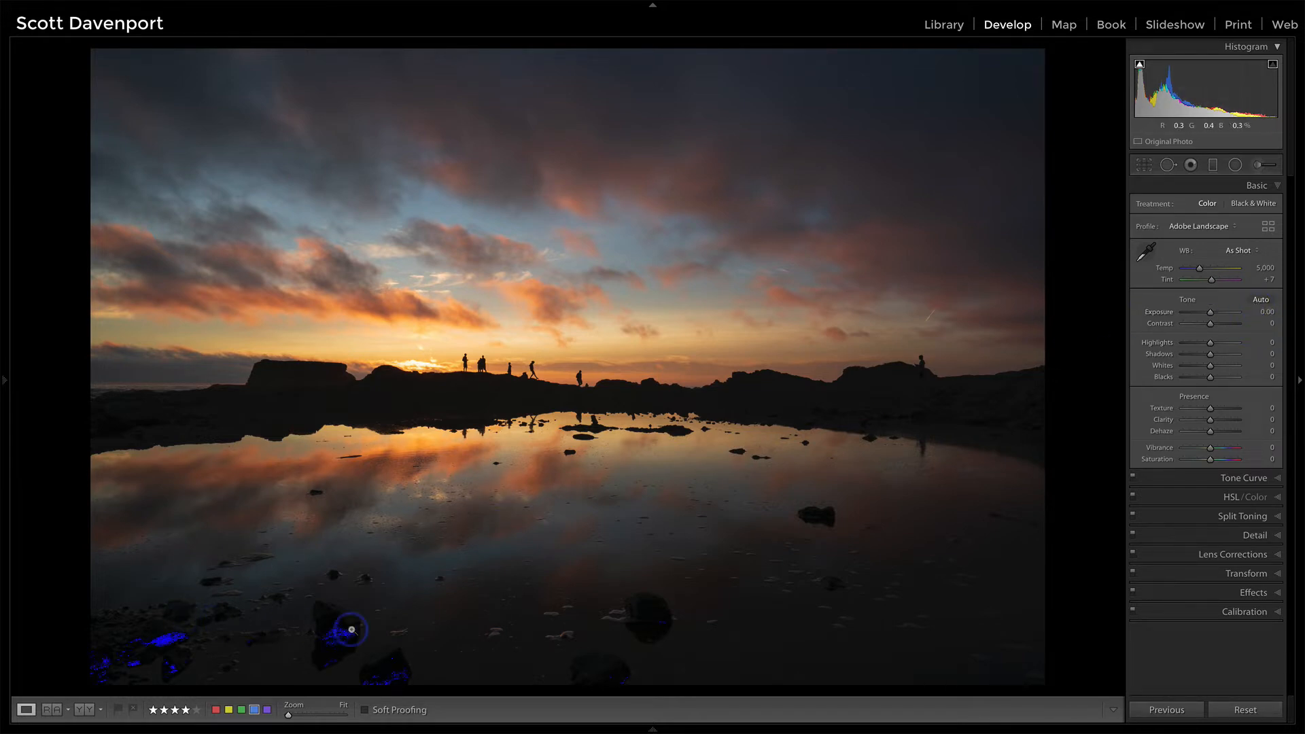
{"action": "key", "text": "j"}
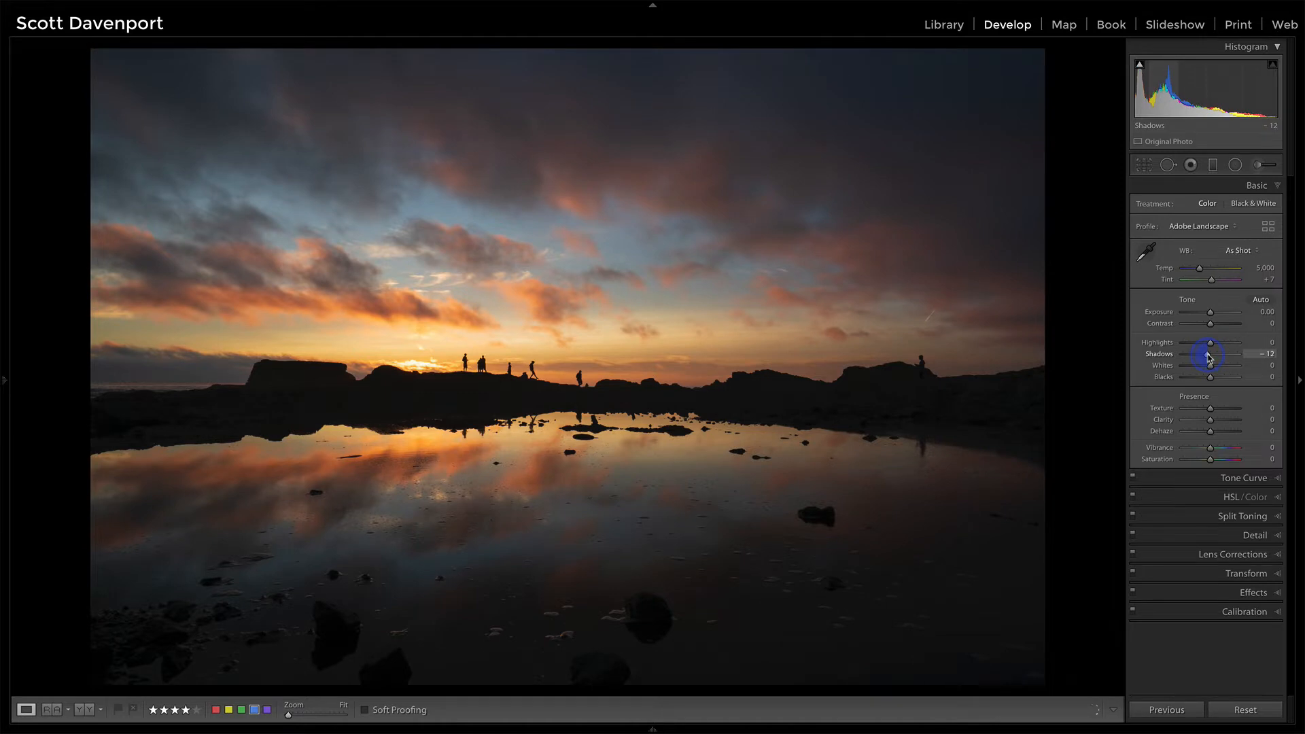
{"action": "key", "text": "j"}
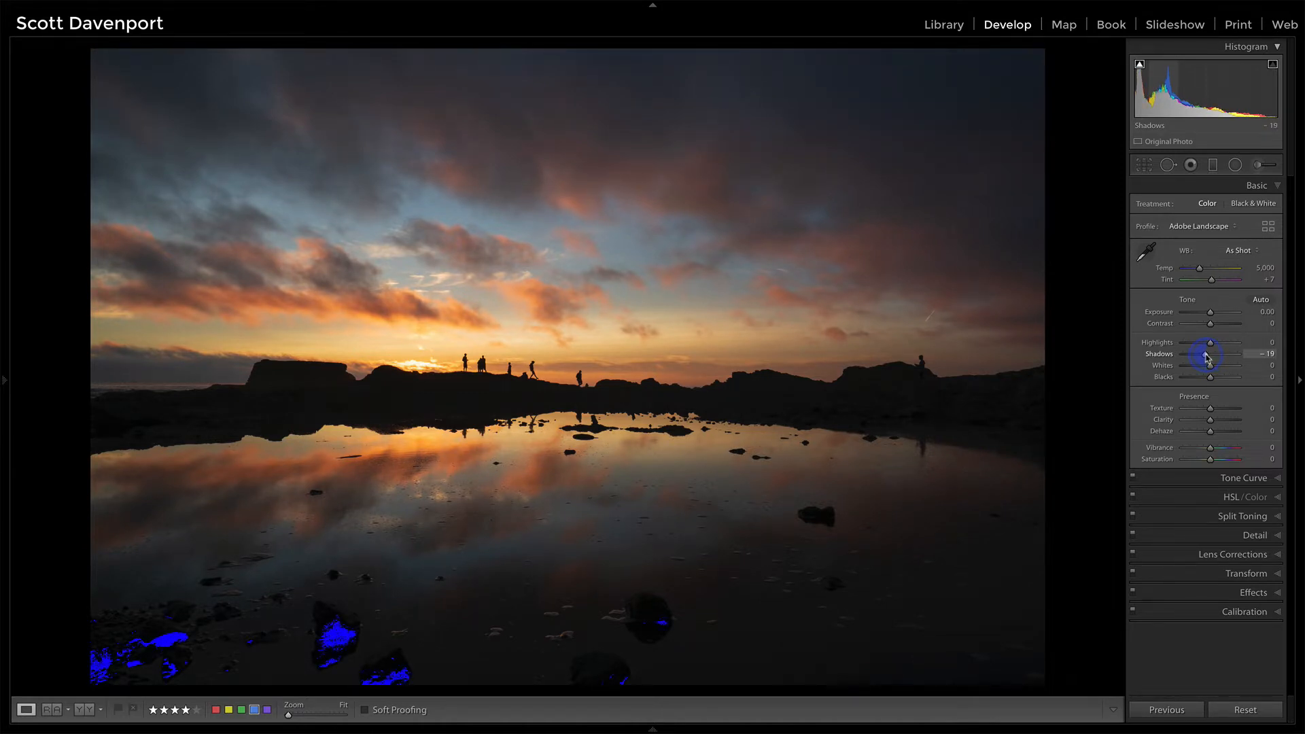
{"action": "left_click_drag", "start_coordinate": [1212, 379], "coordinate": [1216, 382]}
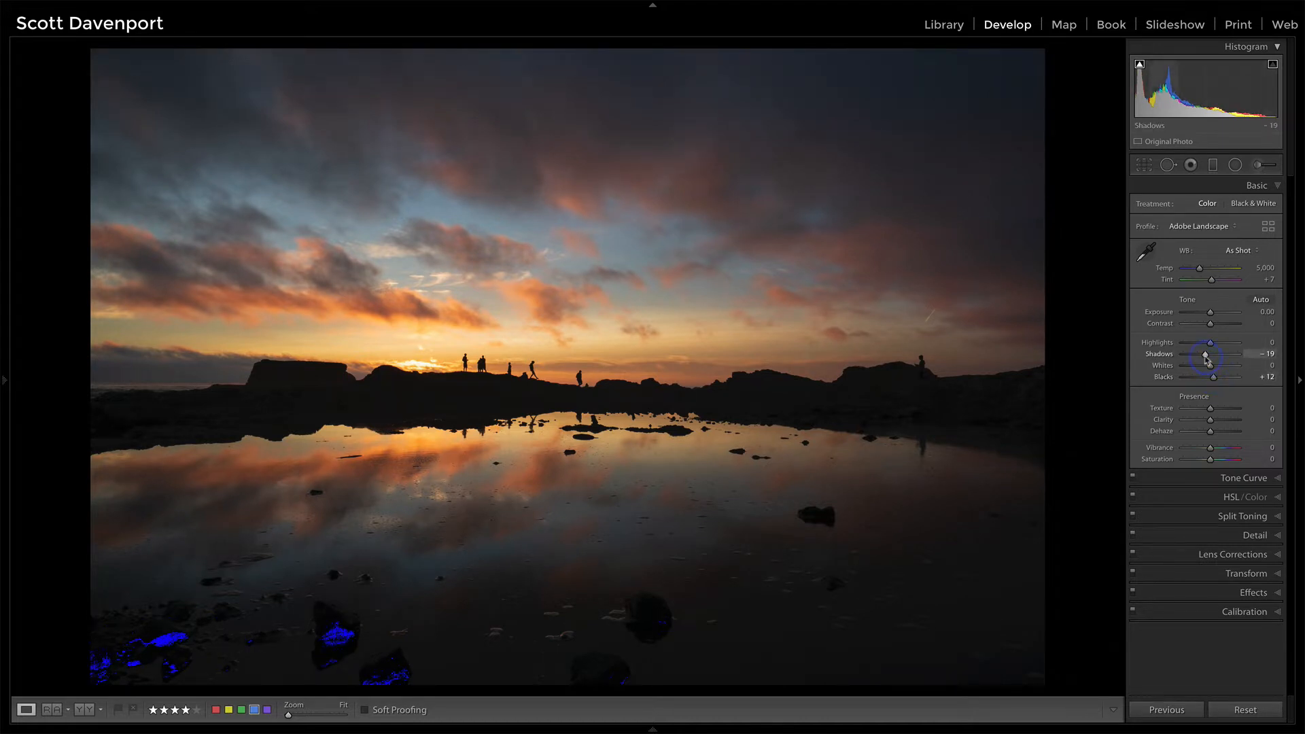
{"action": "left_click_drag", "start_coordinate": [1205, 358], "coordinate": [1204, 359]}
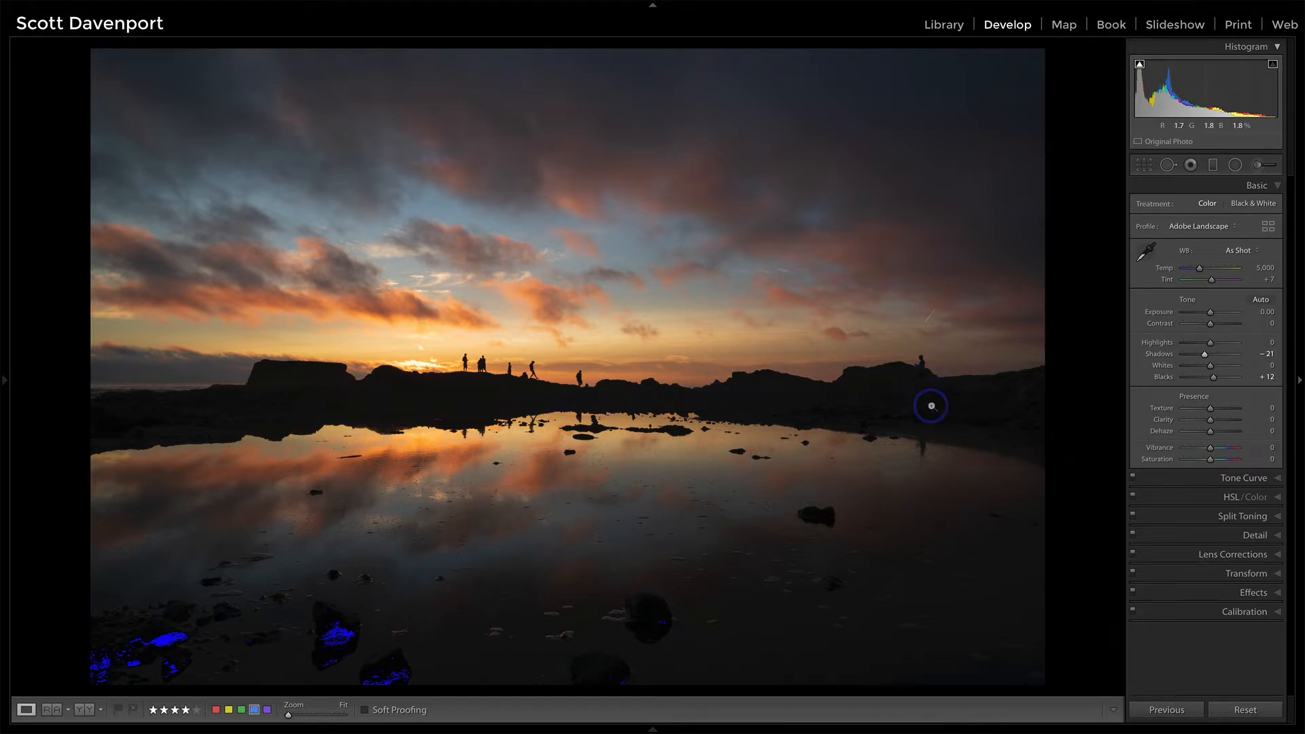
Step: Open the Tone Curve and add points to the point curve in the shadows to lift the darkest tones slightly
{"action": "left_click", "coordinate": [932, 406]}
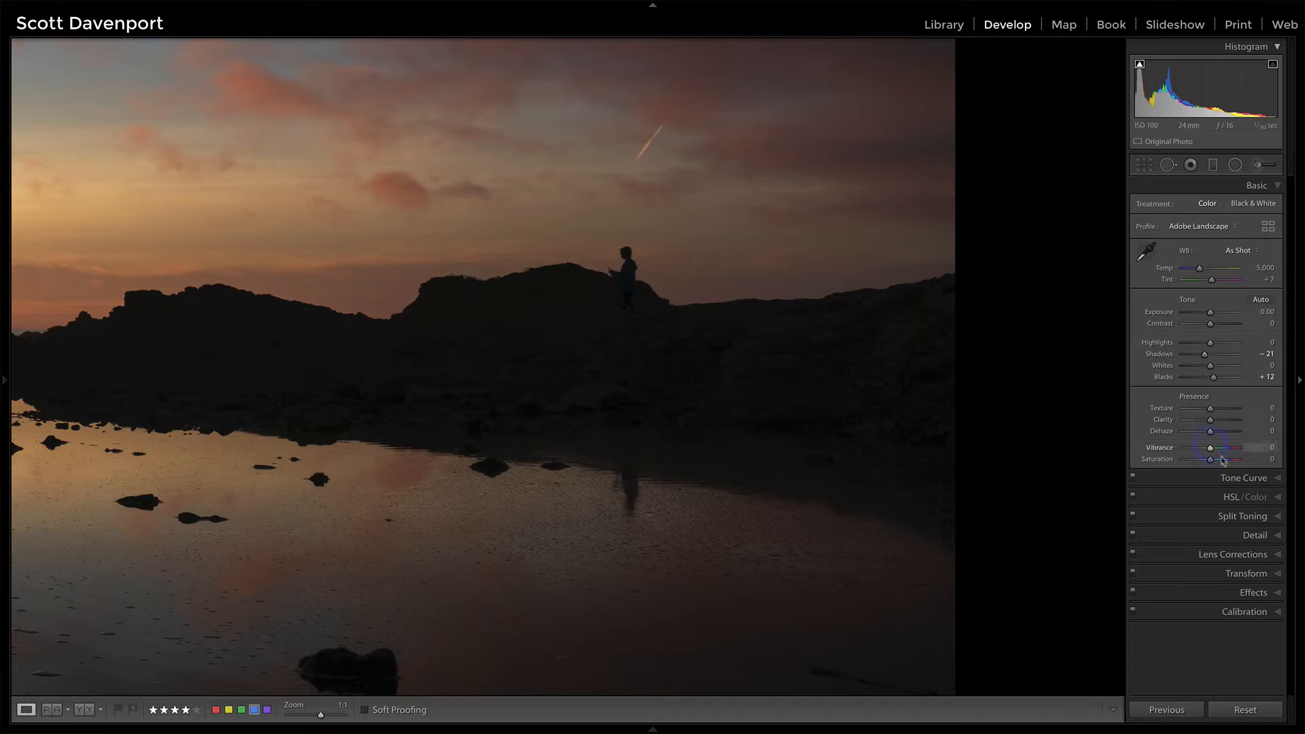
{"action": "left_click", "coordinate": [1228, 477]}
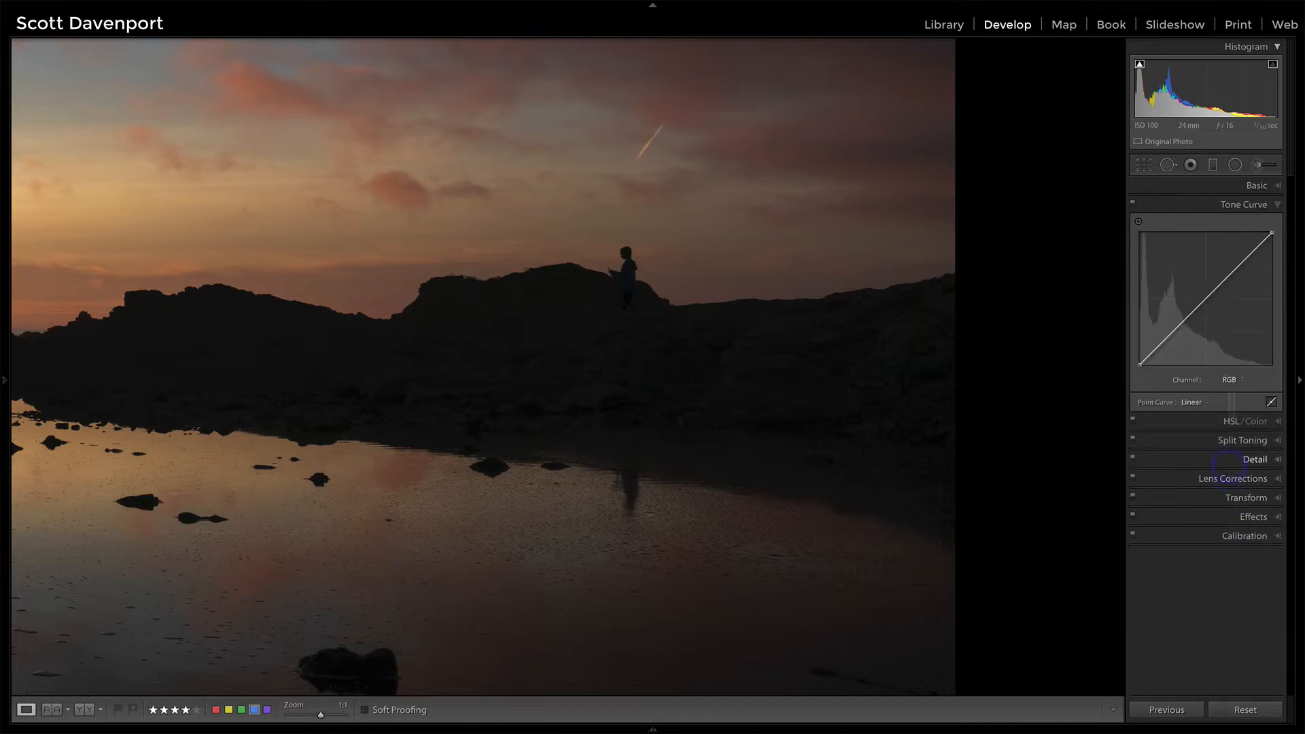
{"action": "left_click", "coordinate": [1139, 221]}
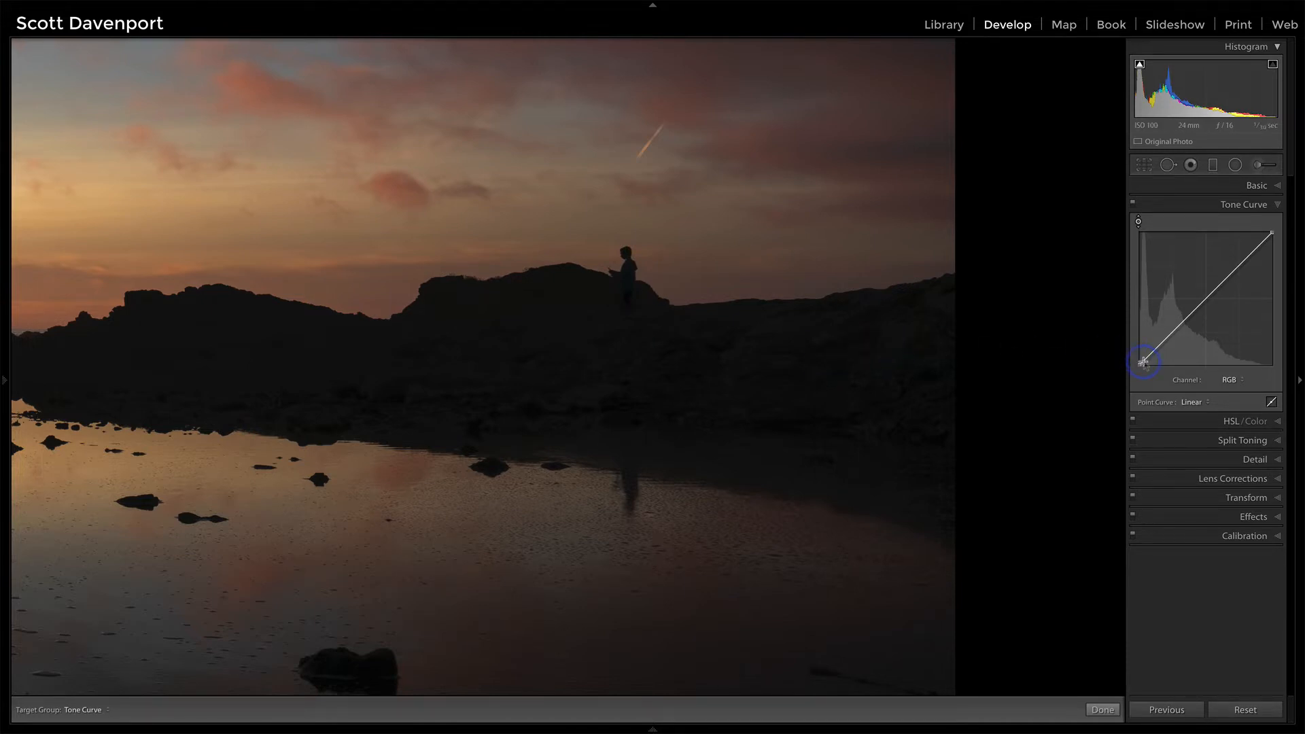
{"action": "left_click_drag", "start_coordinate": [1143, 362], "coordinate": [1145, 364]}
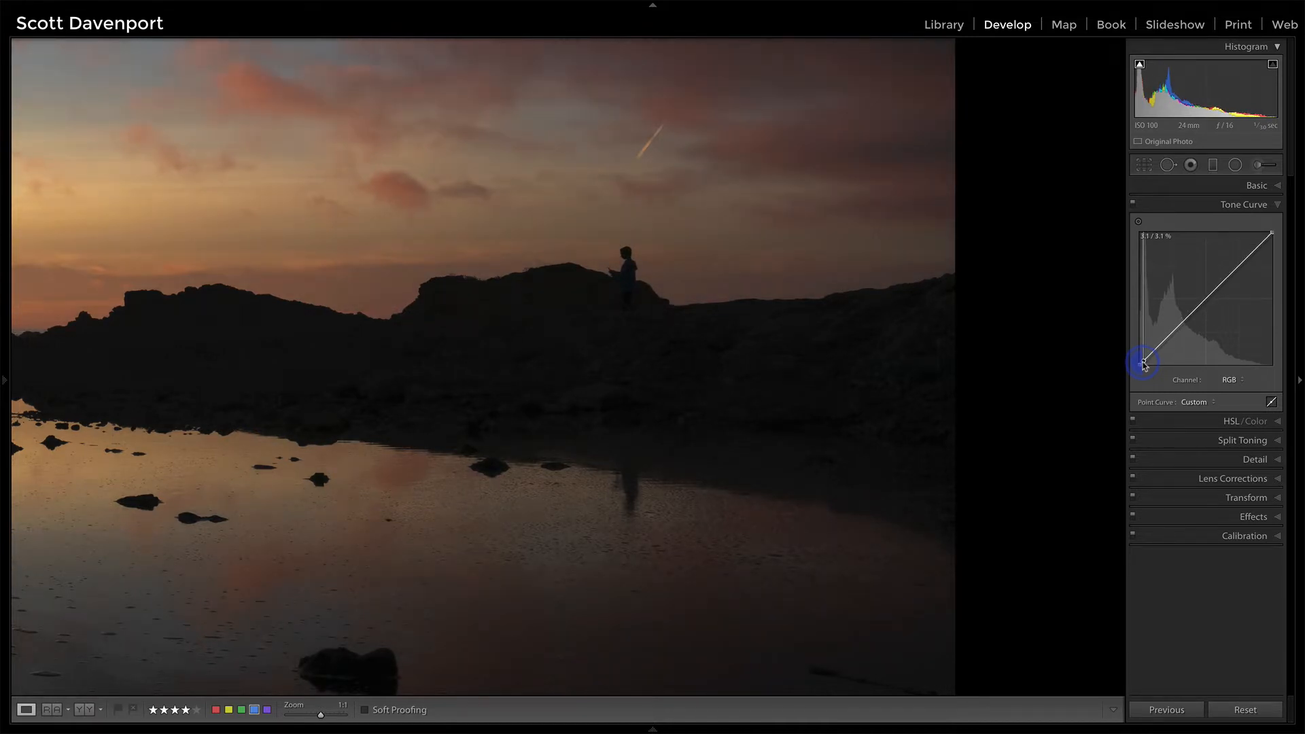
{"action": "left_click", "coordinate": [1173, 335]}
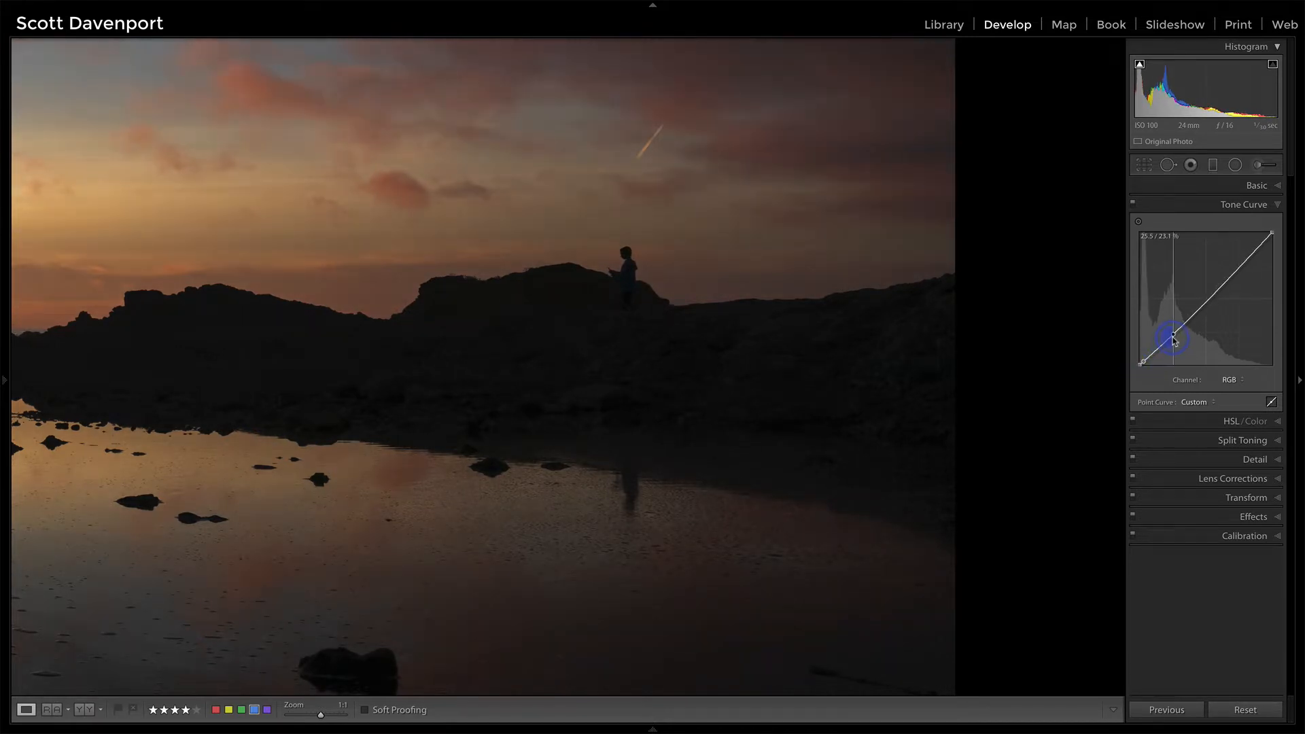
{"action": "left_click_drag", "start_coordinate": [1175, 341], "coordinate": [1171, 338]}
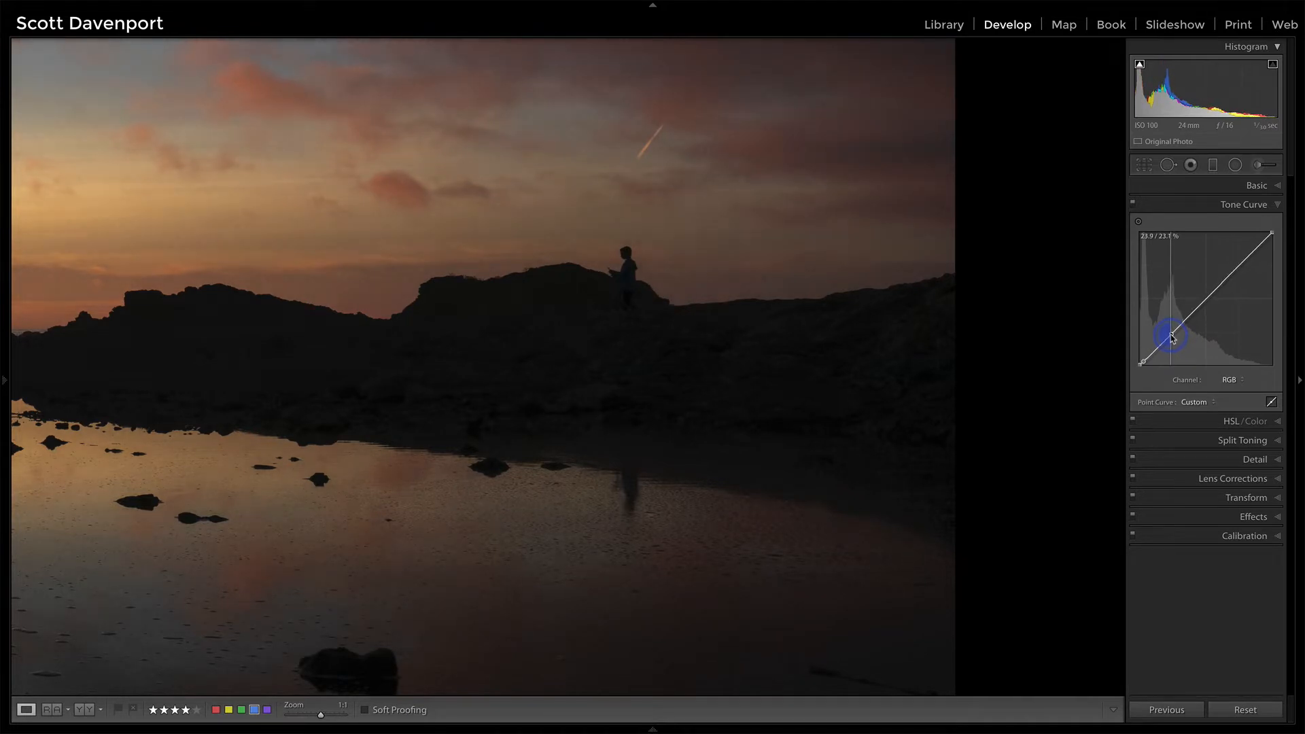
Step: Toggle the Tone Curve adjustment off and on to compare the before and after, then collapse the curve
{"action": "left_click", "coordinate": [1133, 206]}
{"action": "left_click", "coordinate": [1133, 206]}
{"action": "key", "text": "z"}
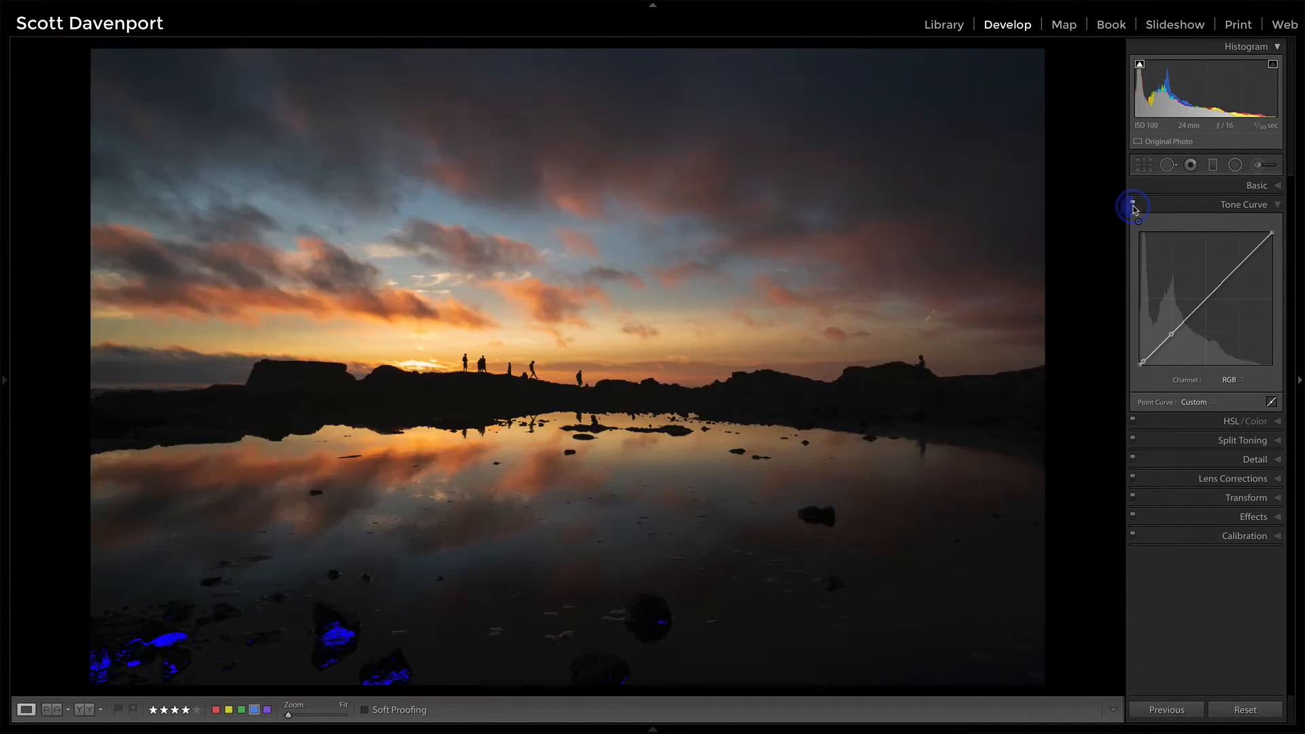
{"action": "left_click", "coordinate": [1133, 206]}
{"action": "left_click", "coordinate": [1133, 206]}
{"action": "left_click", "coordinate": [1133, 206]}
{"action": "left_click", "coordinate": [1133, 206]}
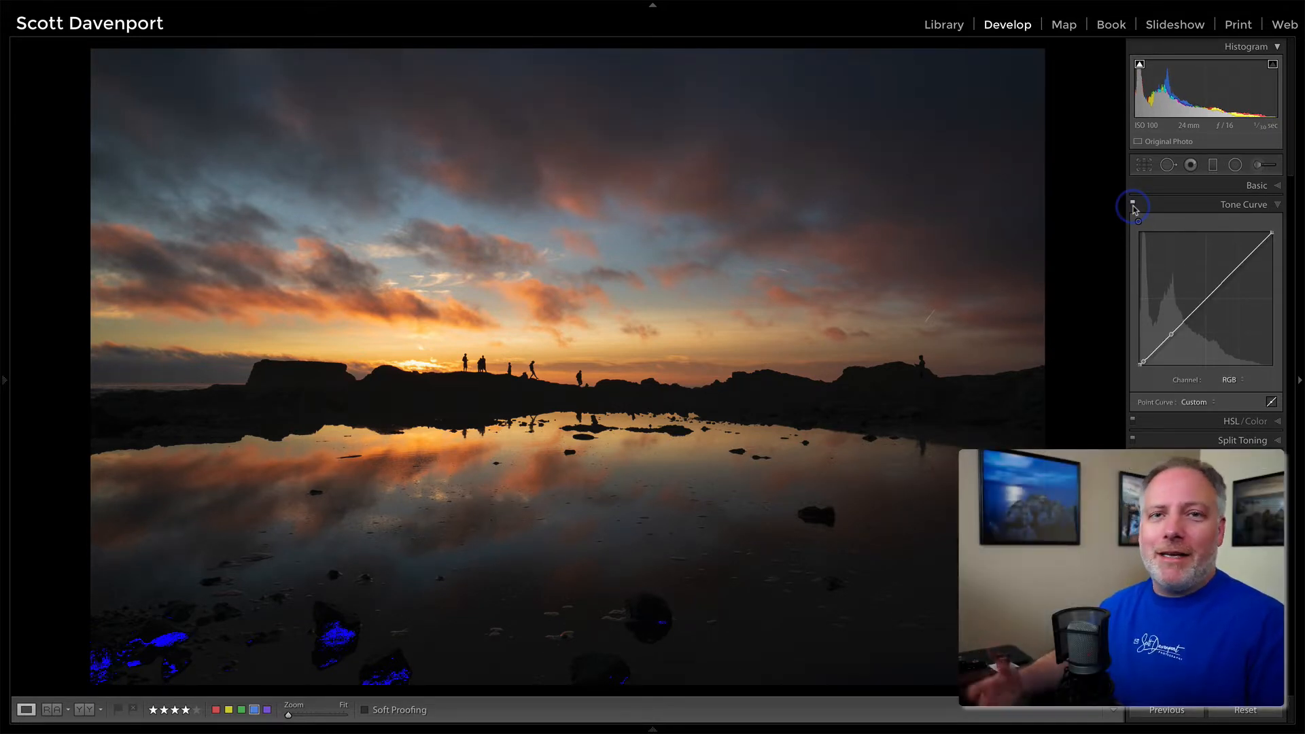
{"action": "left_click", "coordinate": [1279, 205]}
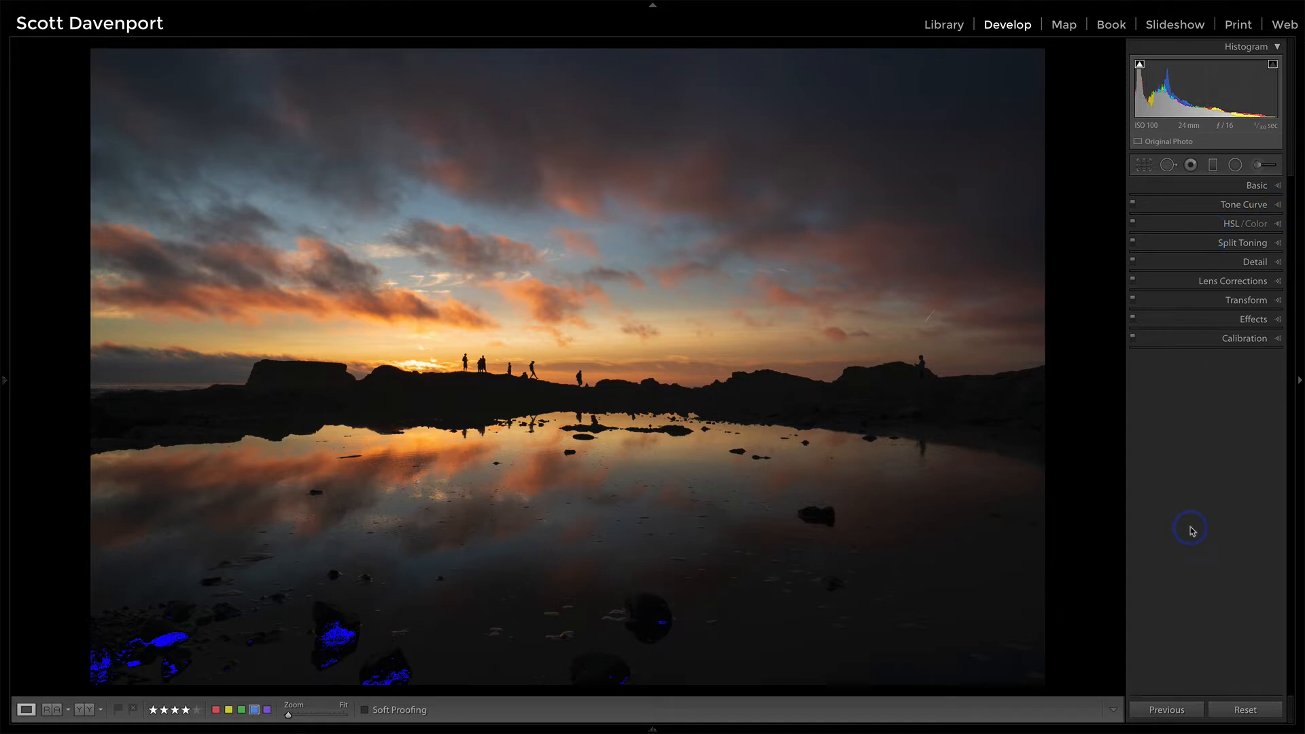
Step: Raise Texture to +14, hide the clipping warning, and reset Texture to 0
{"action": "left_click", "coordinate": [1254, 184]}
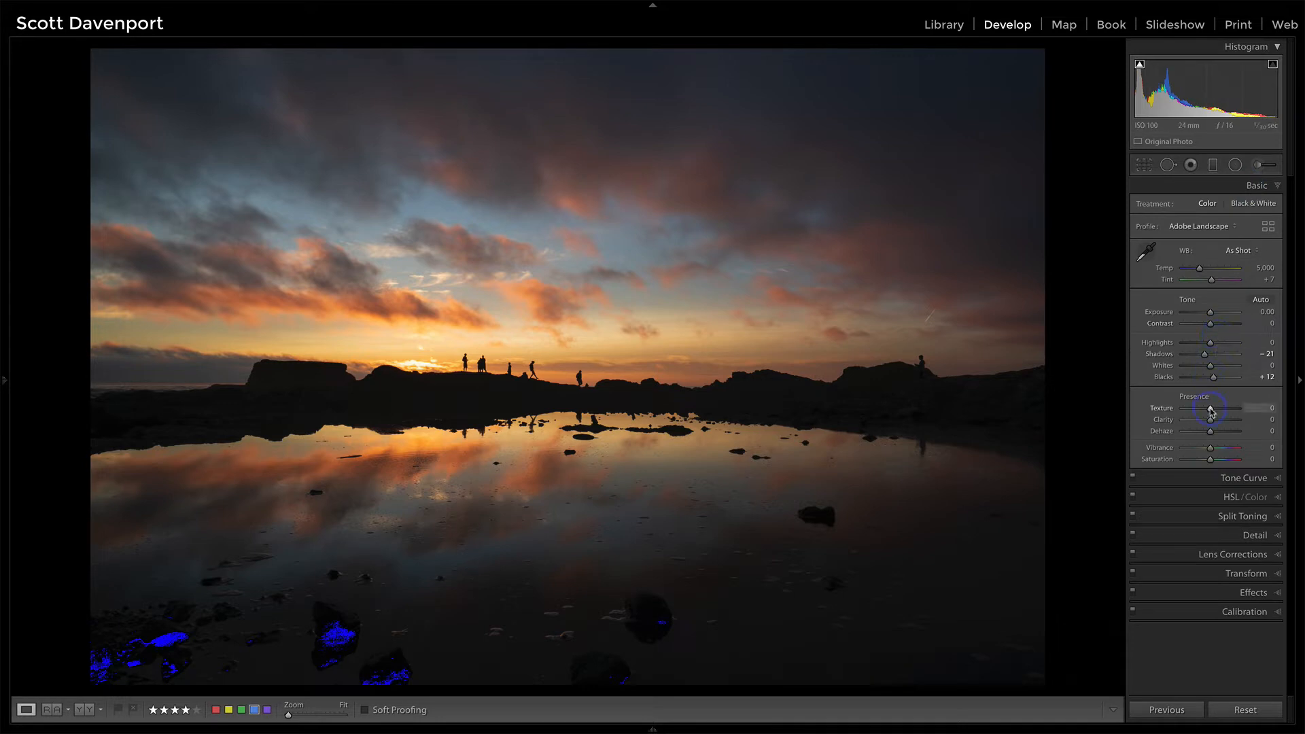
{"action": "left_click_drag", "start_coordinate": [1211, 410], "coordinate": [1216, 412]}
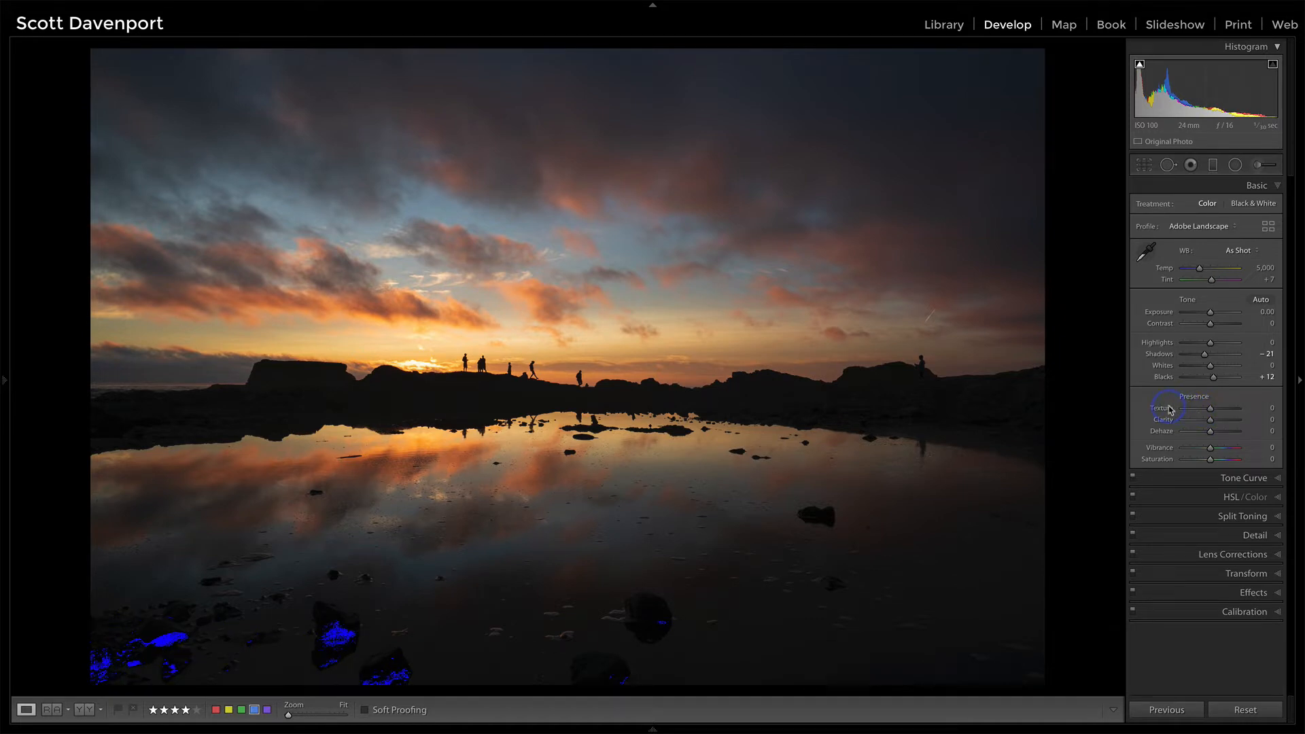
{"action": "key", "text": "j"}
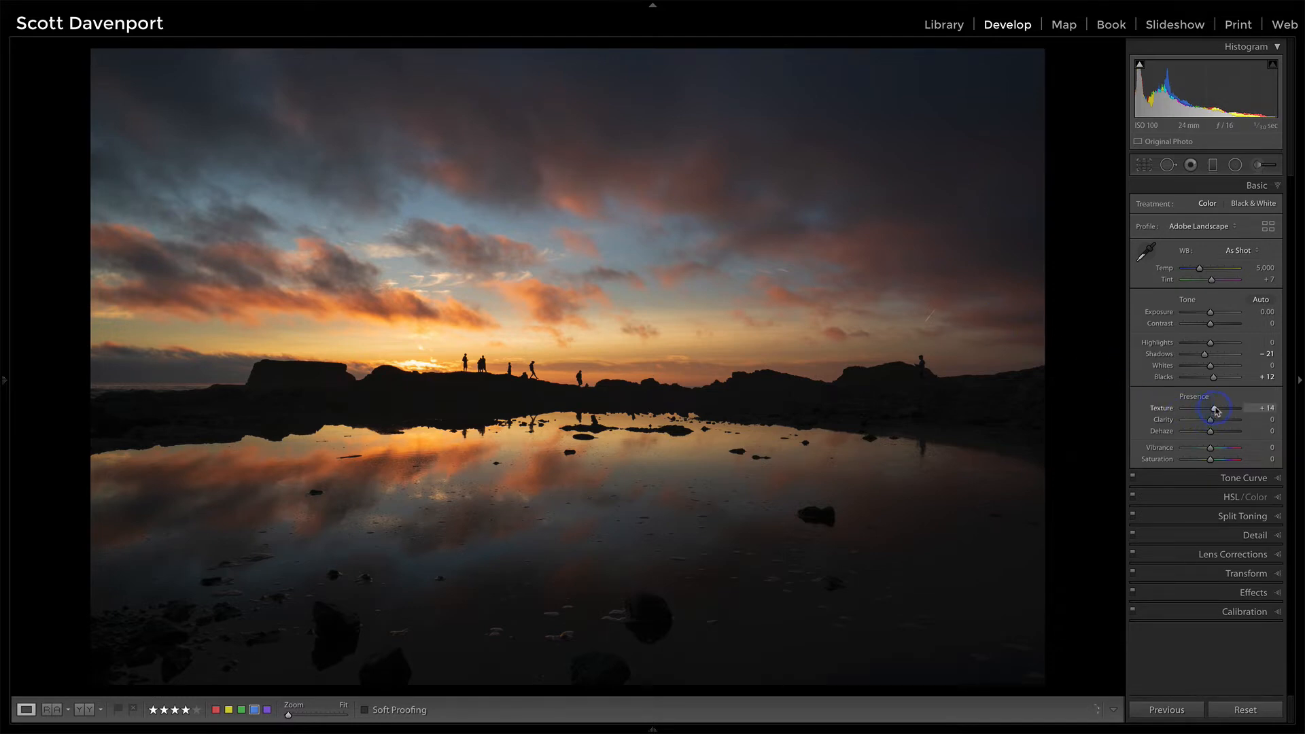
{"action": "left_click", "coordinate": [1162, 409]}
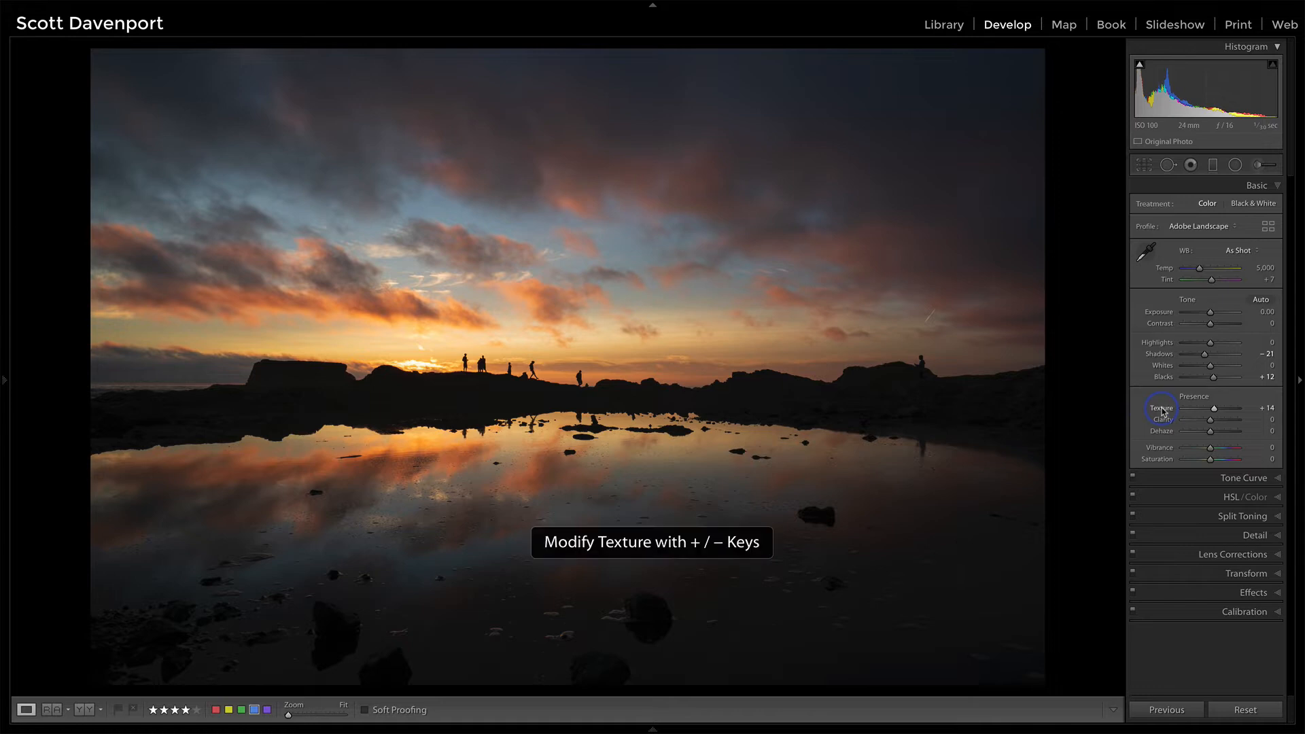
{"action": "double_click", "coordinate": [1162, 410]}
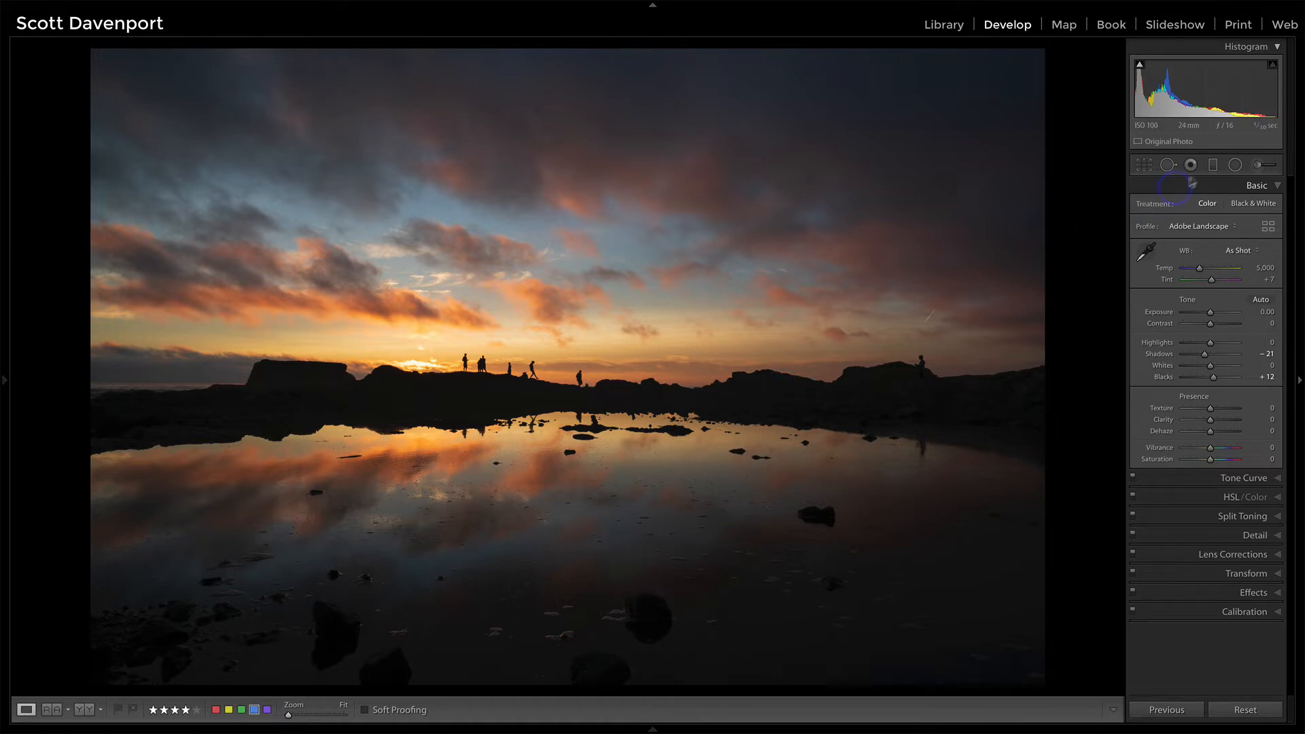
Step: Add a radial filter centred on the horizon silhouettes of the hikers
{"action": "key", "text": "shift+m"}
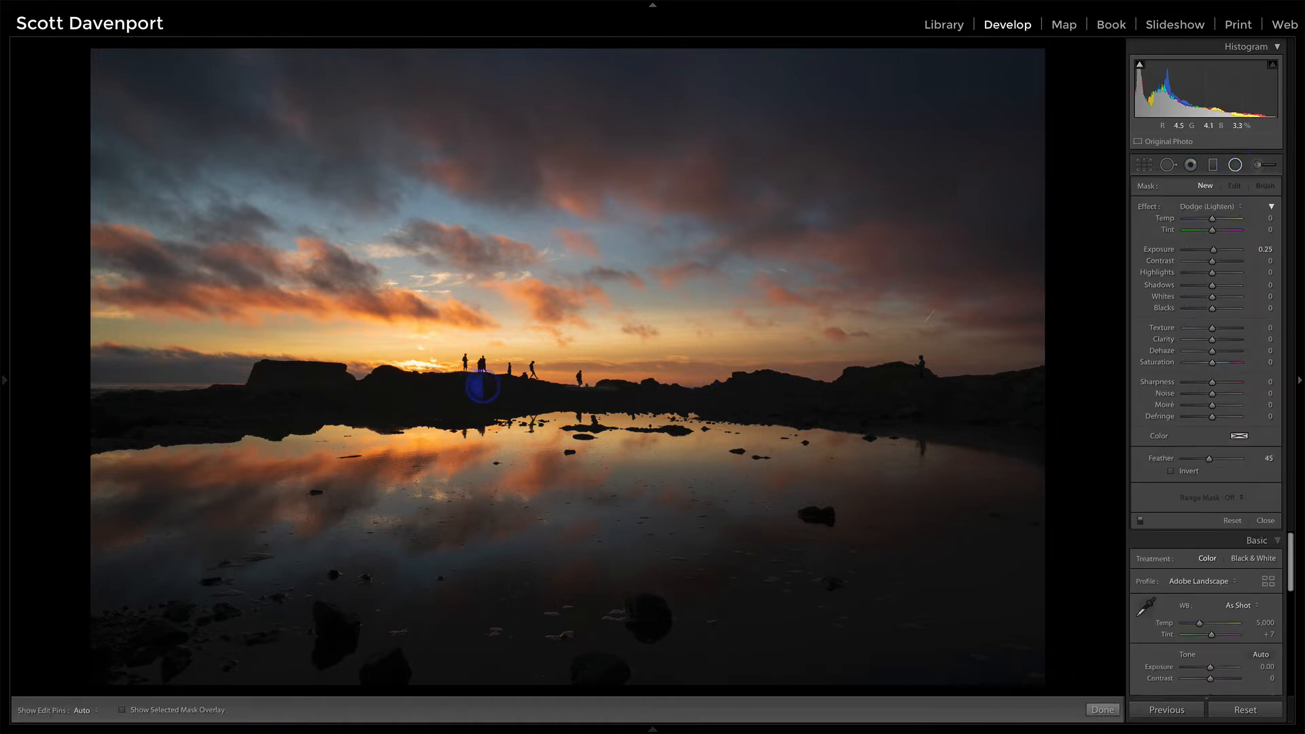
{"action": "left_click_drag", "start_coordinate": [473, 386], "coordinate": [883, 477]}
{"action": "left_click_drag", "start_coordinate": [470, 386], "coordinate": [577, 390]}
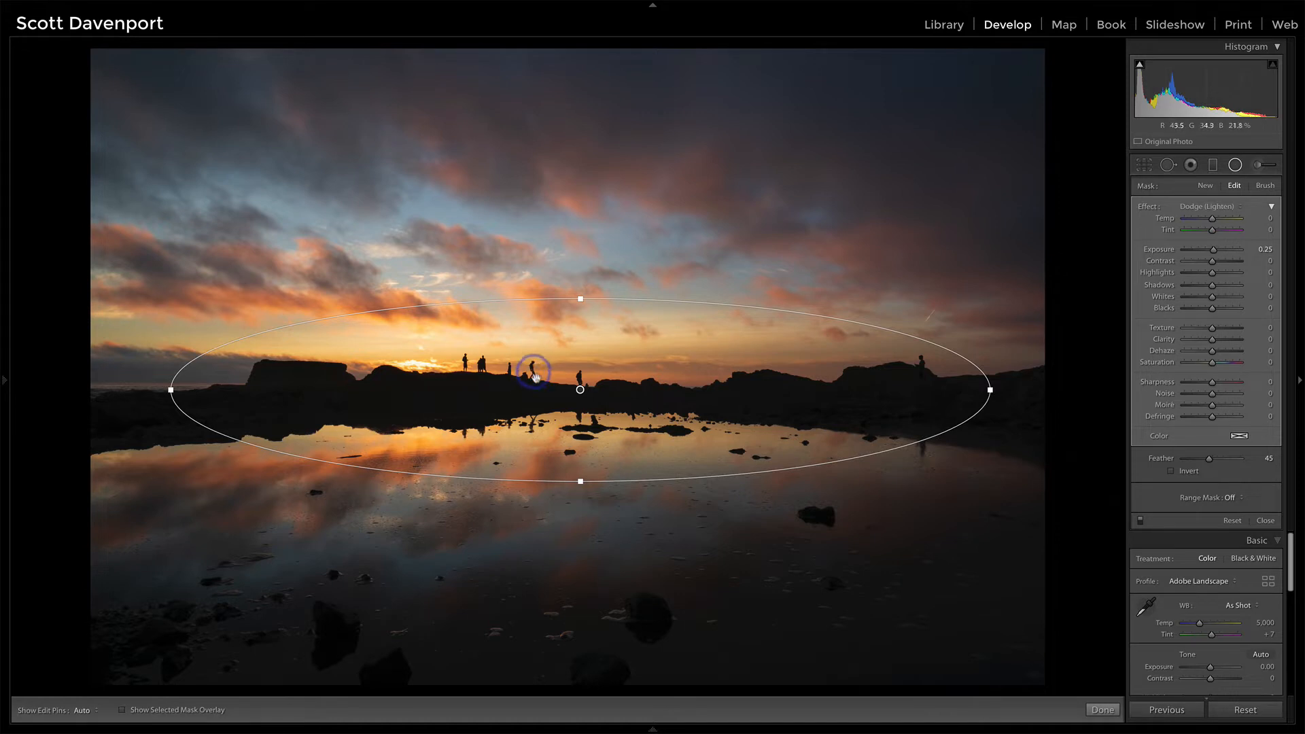
Step: Switch the filter's effect preset to Texture and set Texture to 29
{"action": "left_click", "coordinate": [1194, 206]}
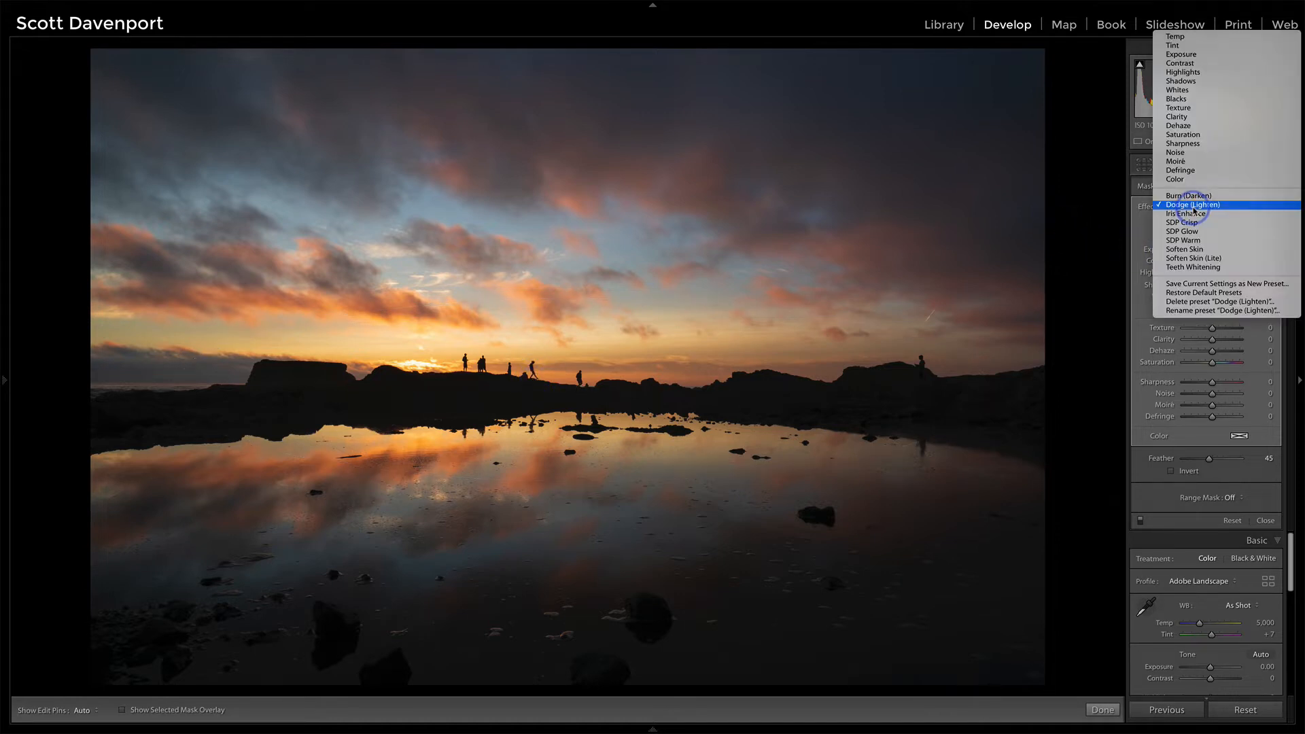
{"action": "left_click", "coordinate": [1186, 108]}
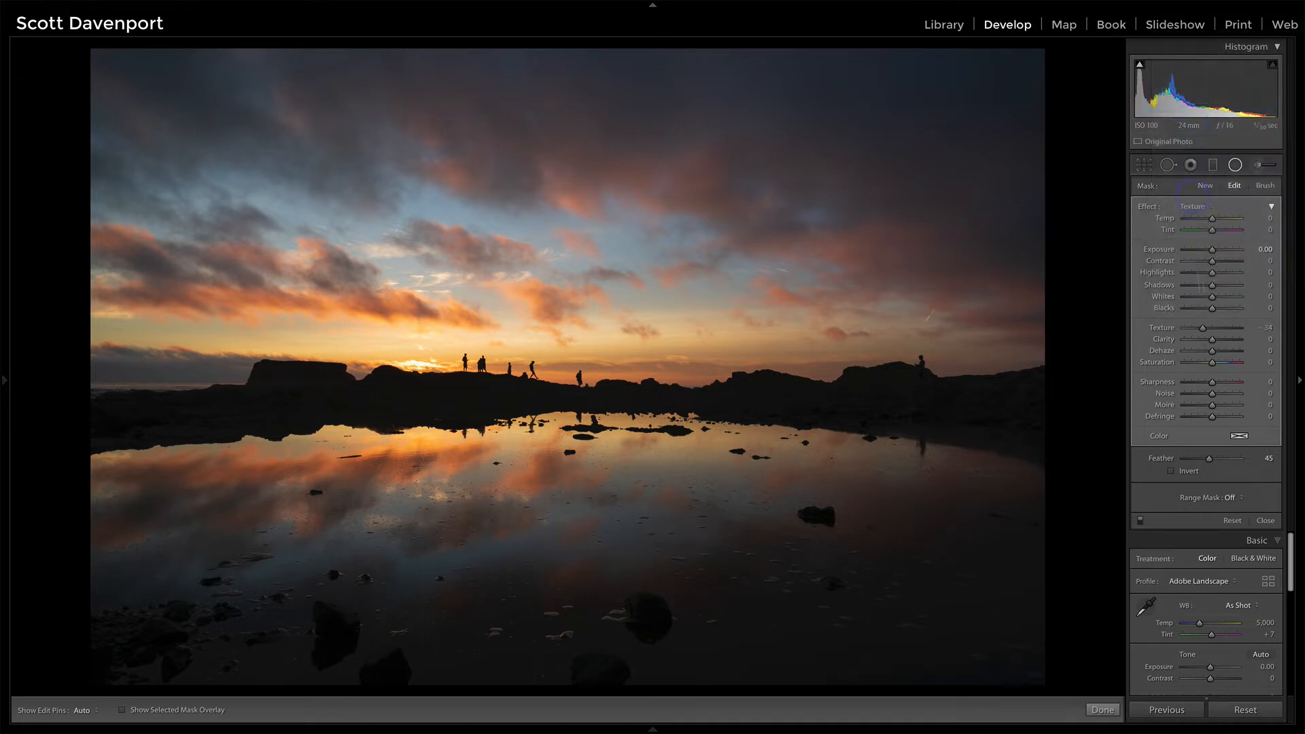
{"action": "left_click", "coordinate": [1204, 329]}
{"action": "left_click", "coordinate": [1221, 329]}
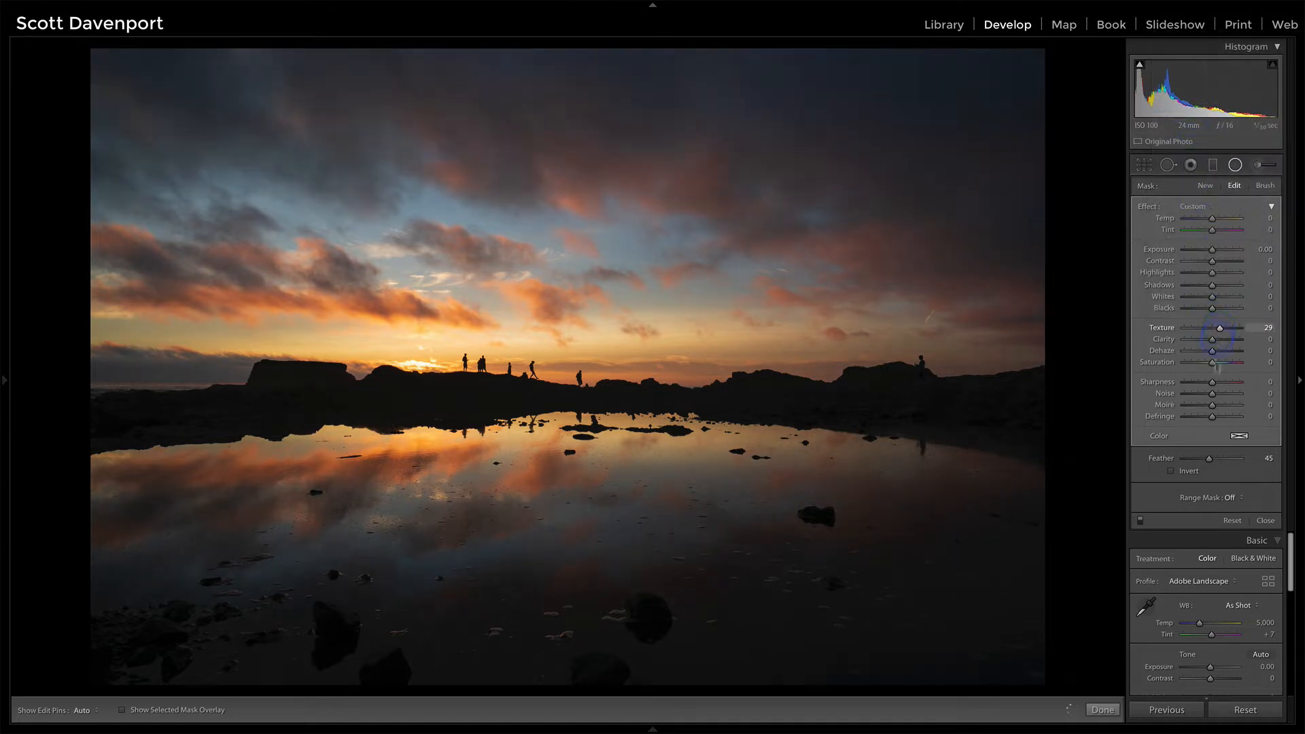
Step: Set the filter's range mask to Luminance, show the luminance mask, and set the range to 0/55
{"action": "left_click", "coordinate": [1227, 498]}
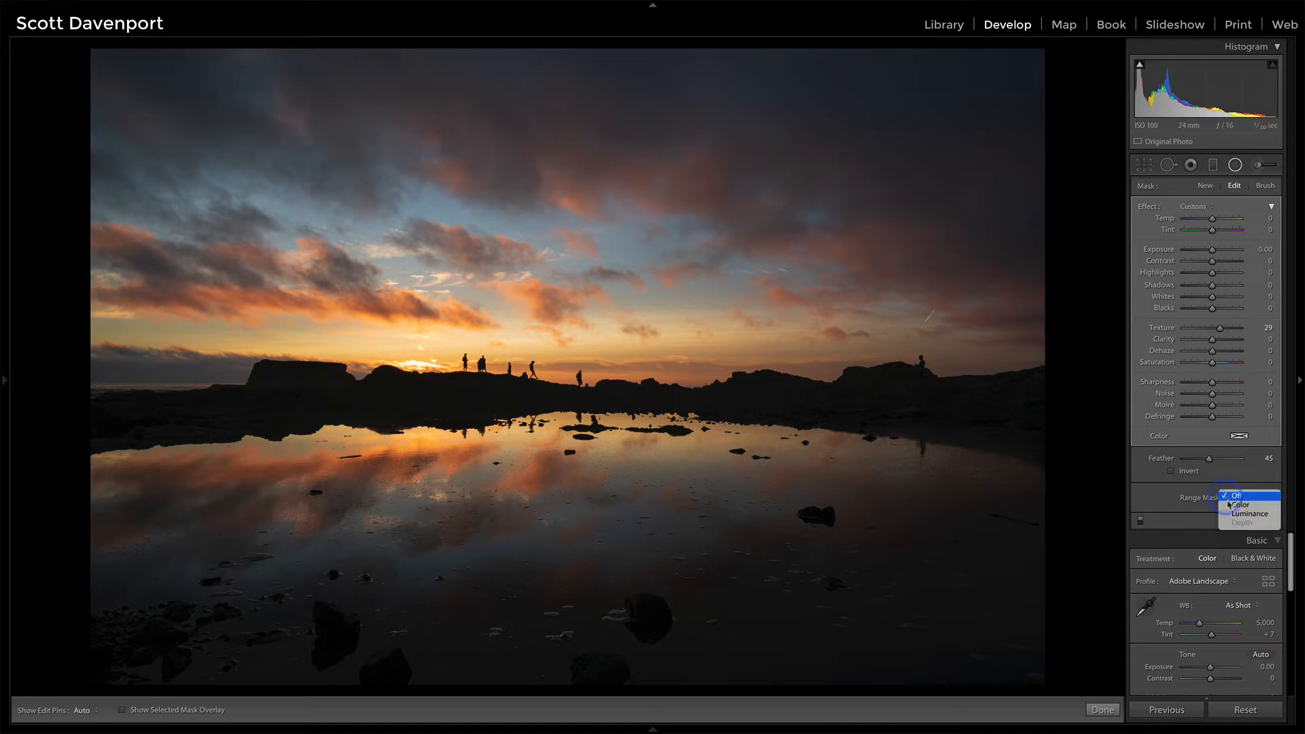
{"action": "left_click", "coordinate": [1245, 514]}
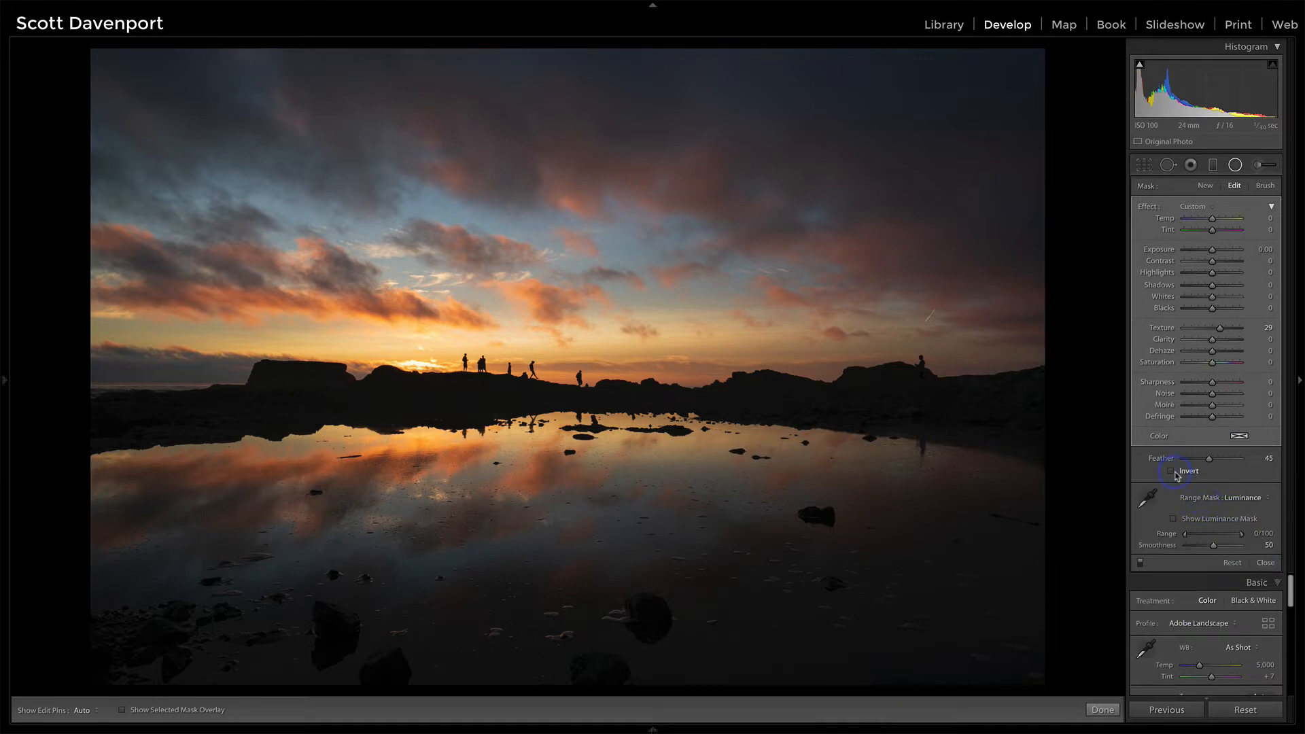
{"action": "left_click", "coordinate": [1174, 521]}
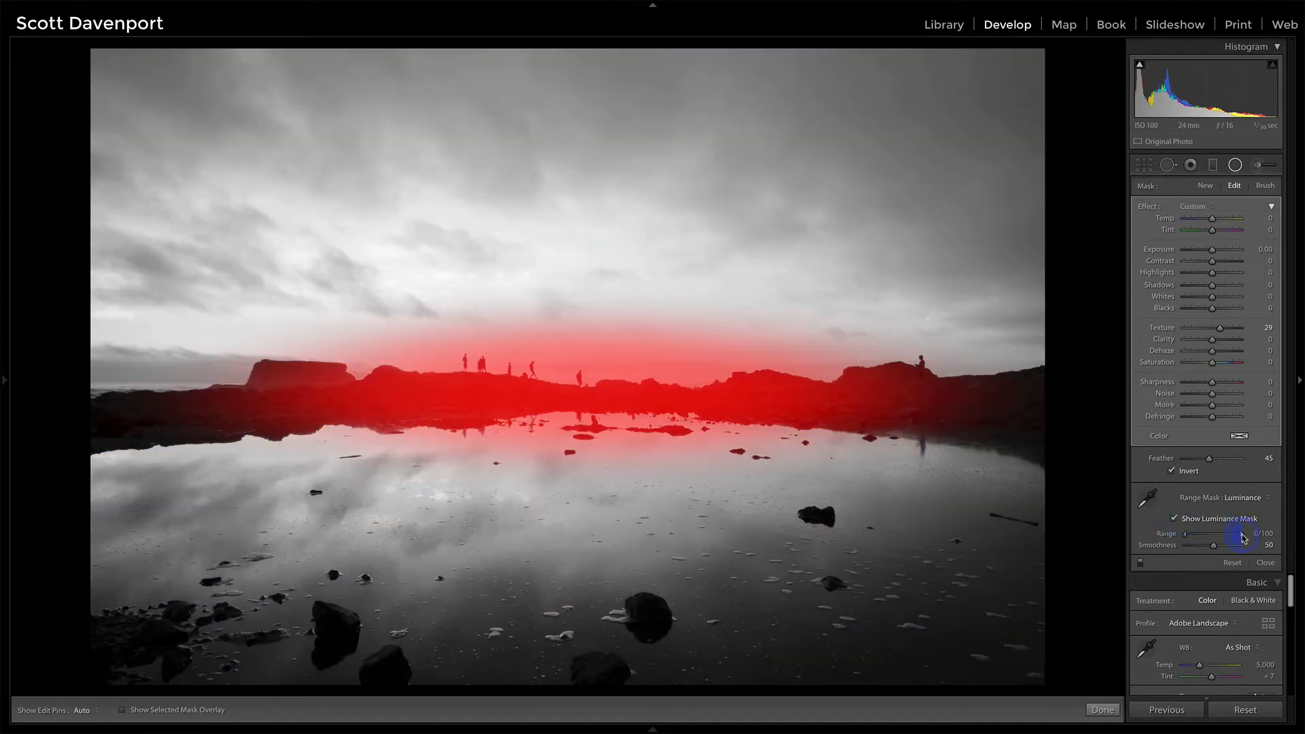
{"action": "left_click_drag", "start_coordinate": [1242, 537], "coordinate": [1213, 539]}
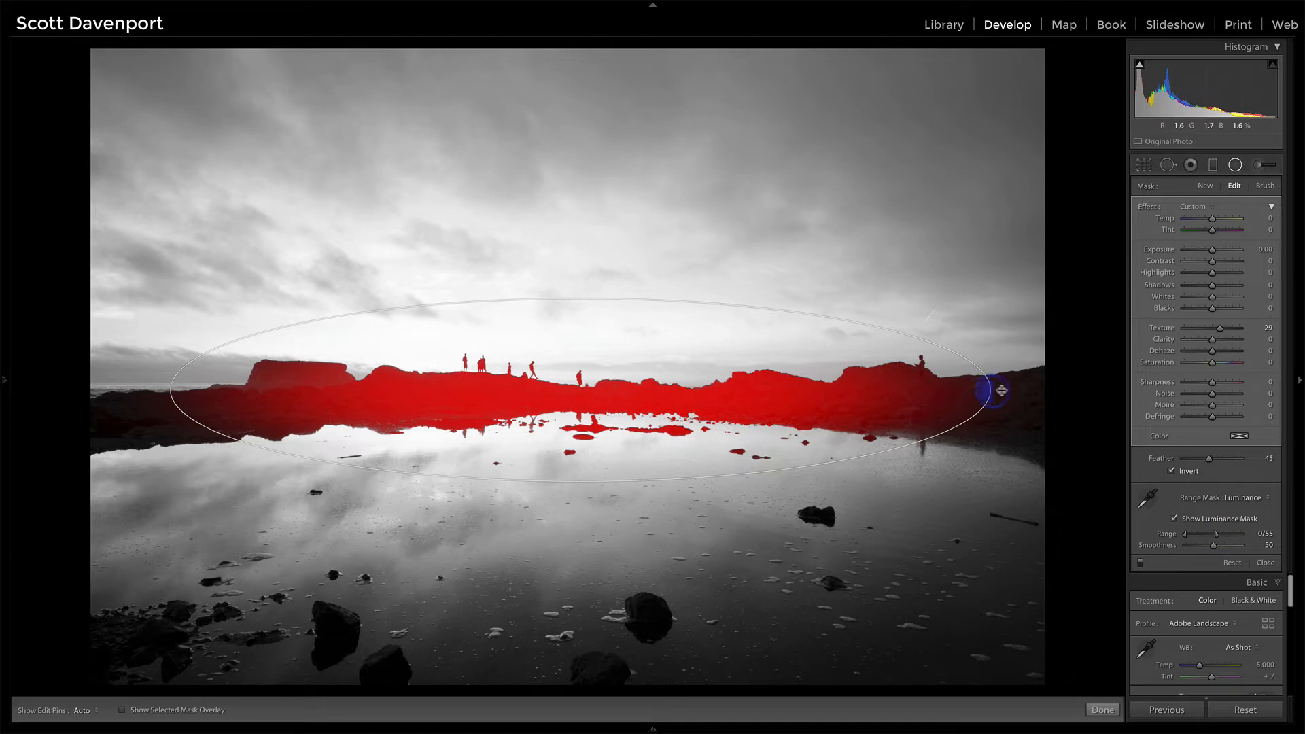
Step: Widen the radial filter across the full frame width, nudge its centre, then hide the luminance mask and close the filter
{"action": "left_click_drag", "start_coordinate": [1002, 390], "coordinate": [1073, 389]}
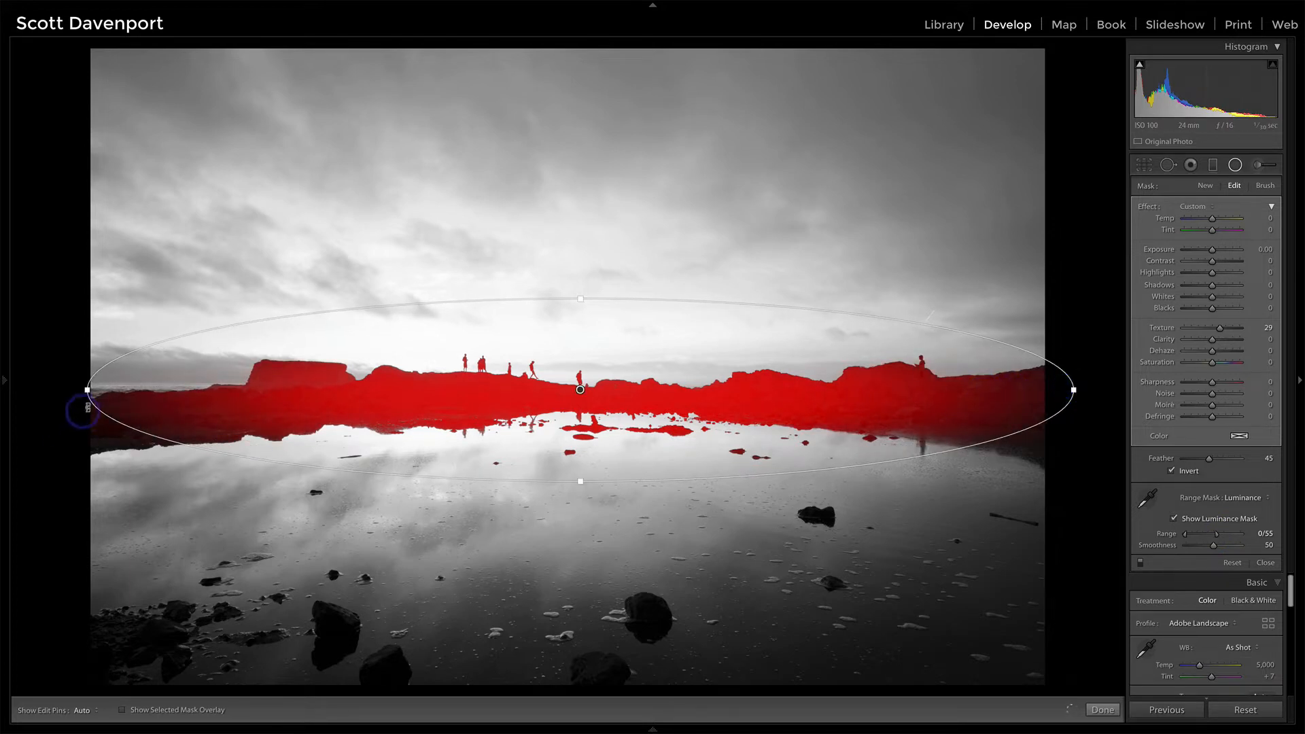
{"action": "left_click_drag", "start_coordinate": [87, 390], "coordinate": [41, 390]}
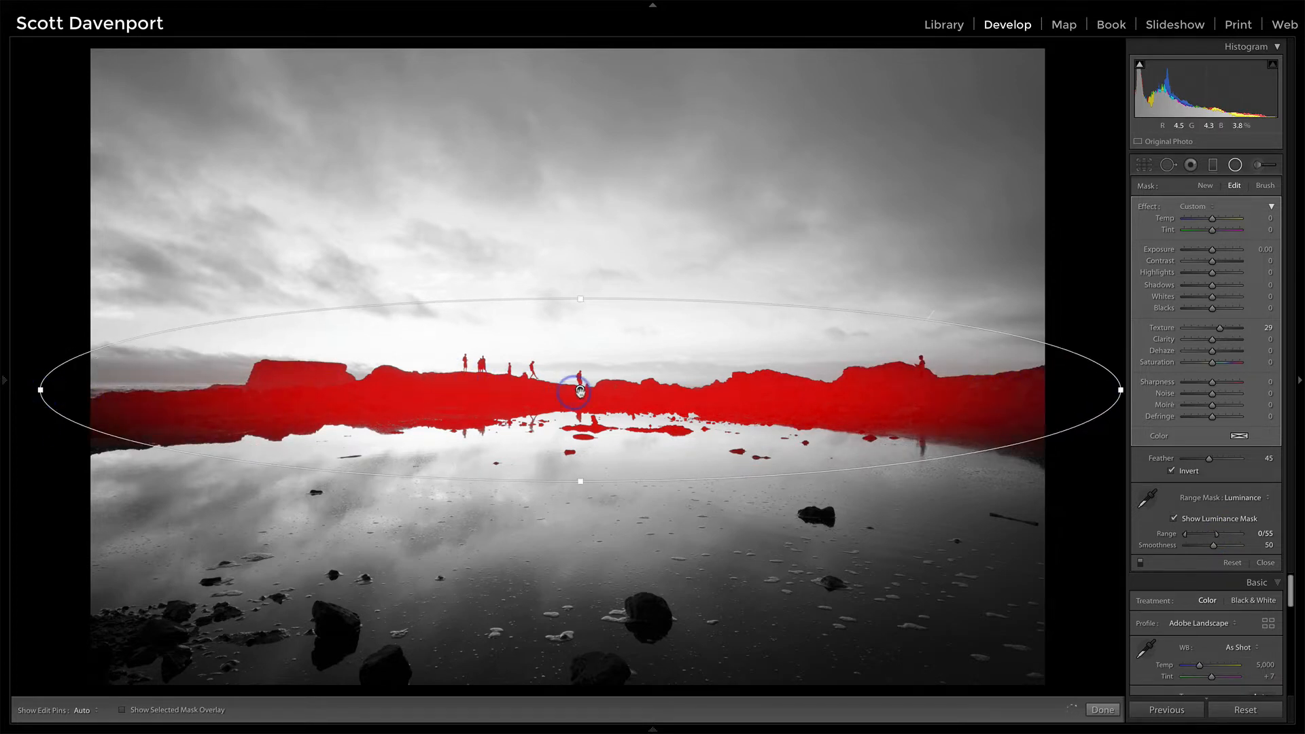
{"action": "left_click_drag", "start_coordinate": [580, 391], "coordinate": [568, 398]}
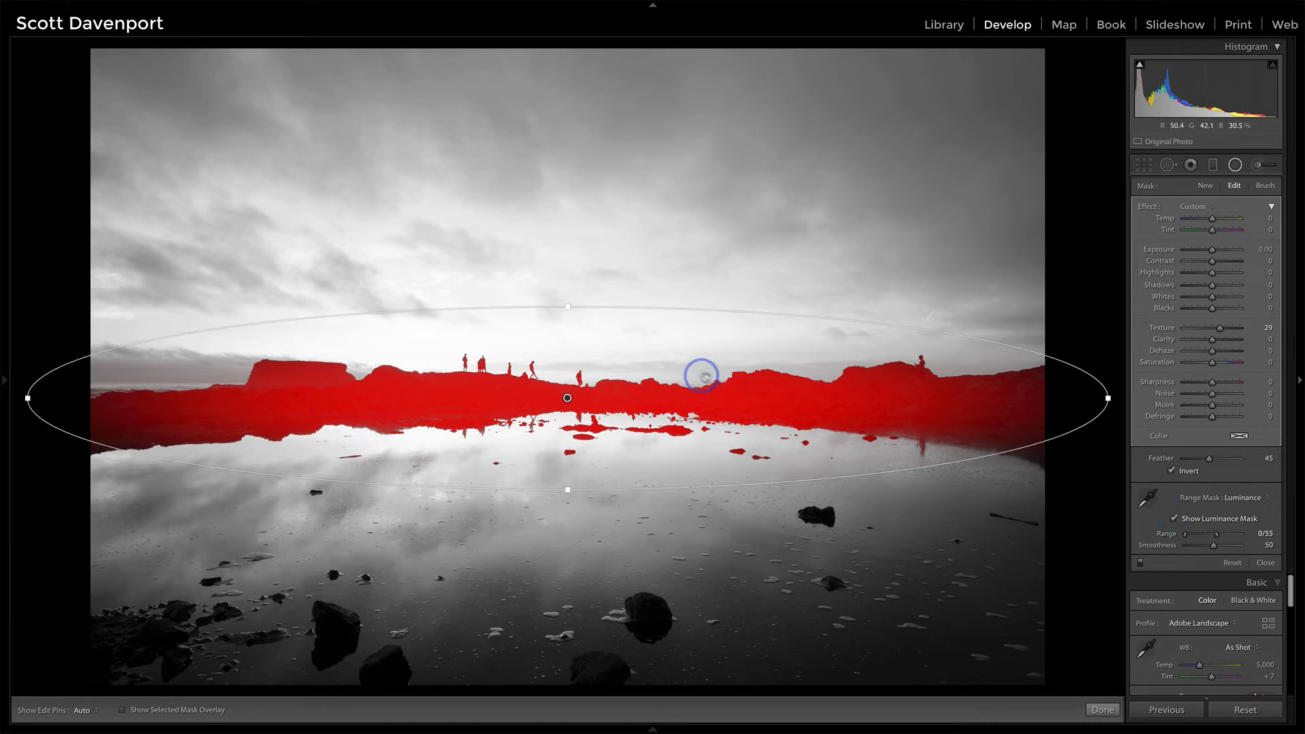
{"action": "left_click", "coordinate": [1176, 520]}
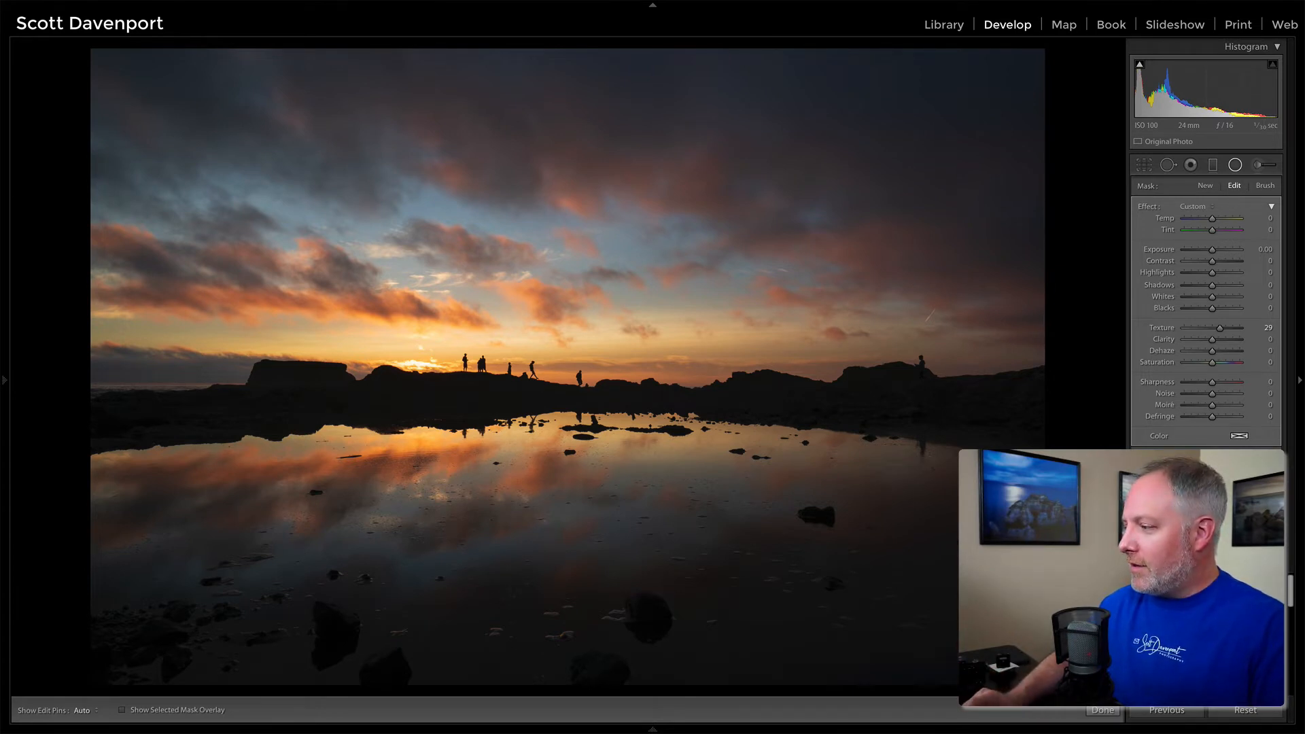
{"action": "left_click", "coordinate": [1263, 566]}
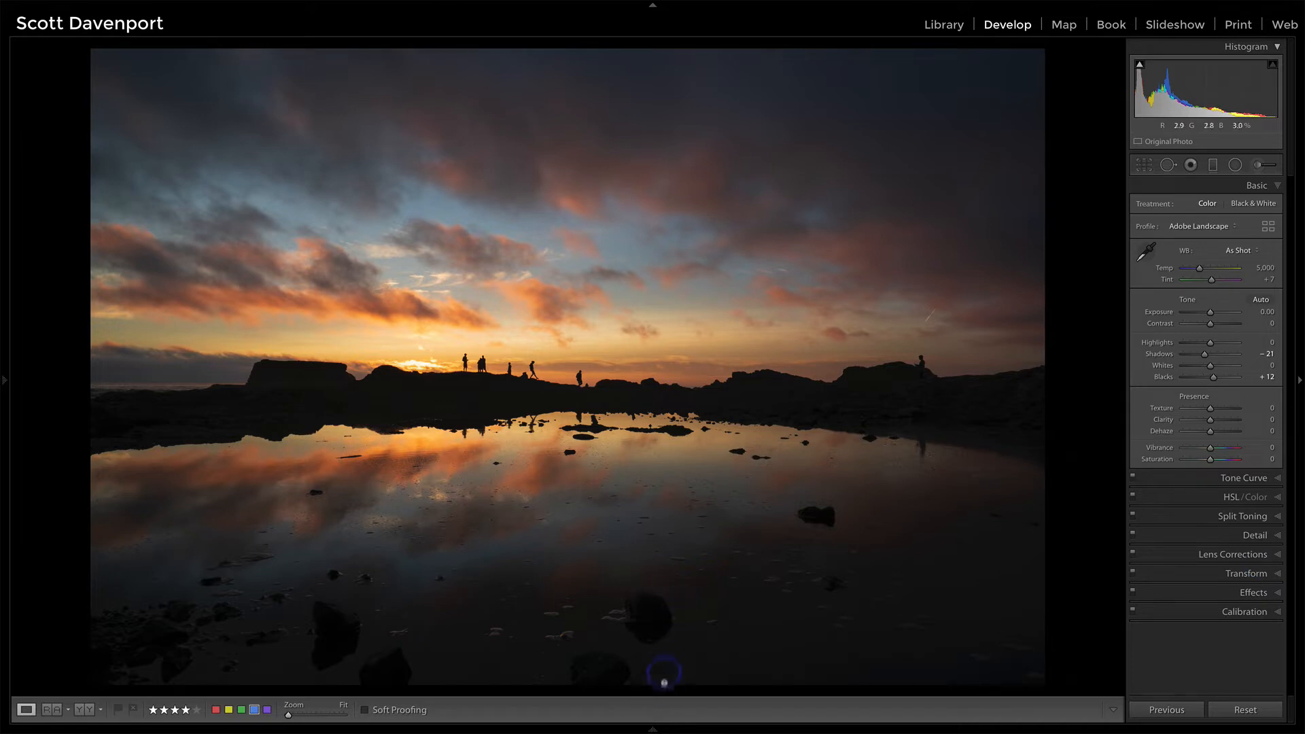
Step: Select the second photo in the filmstrip and apply the previous photo's settings to it
{"action": "left_click", "coordinate": [654, 728]}
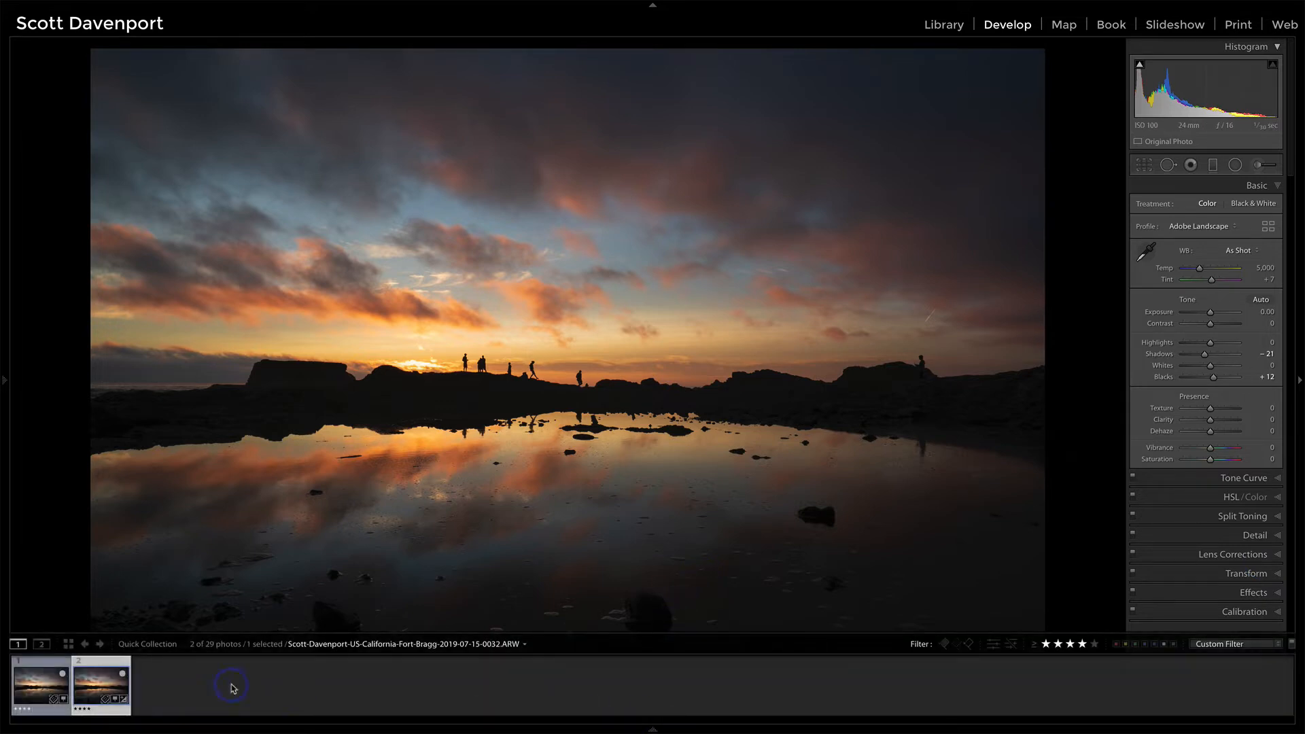
{"action": "left_click", "coordinate": [41, 680]}
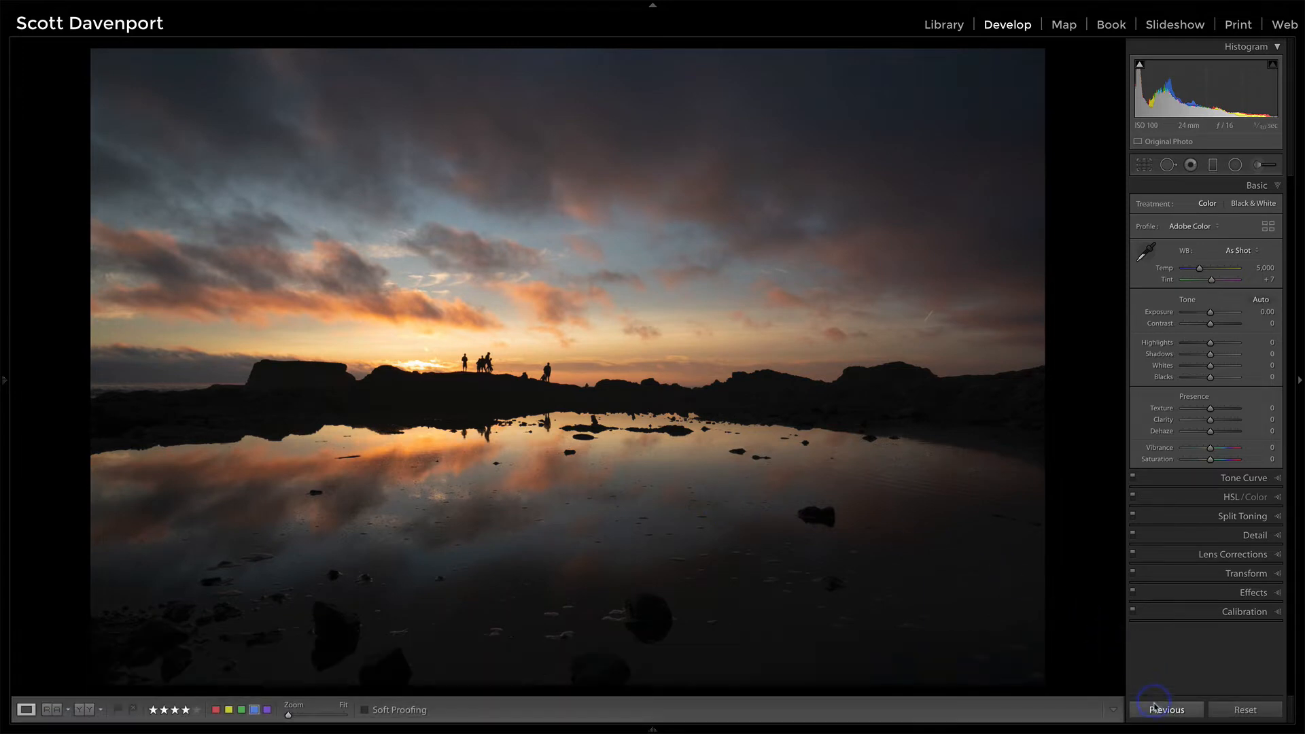
{"action": "left_click", "coordinate": [1154, 709]}
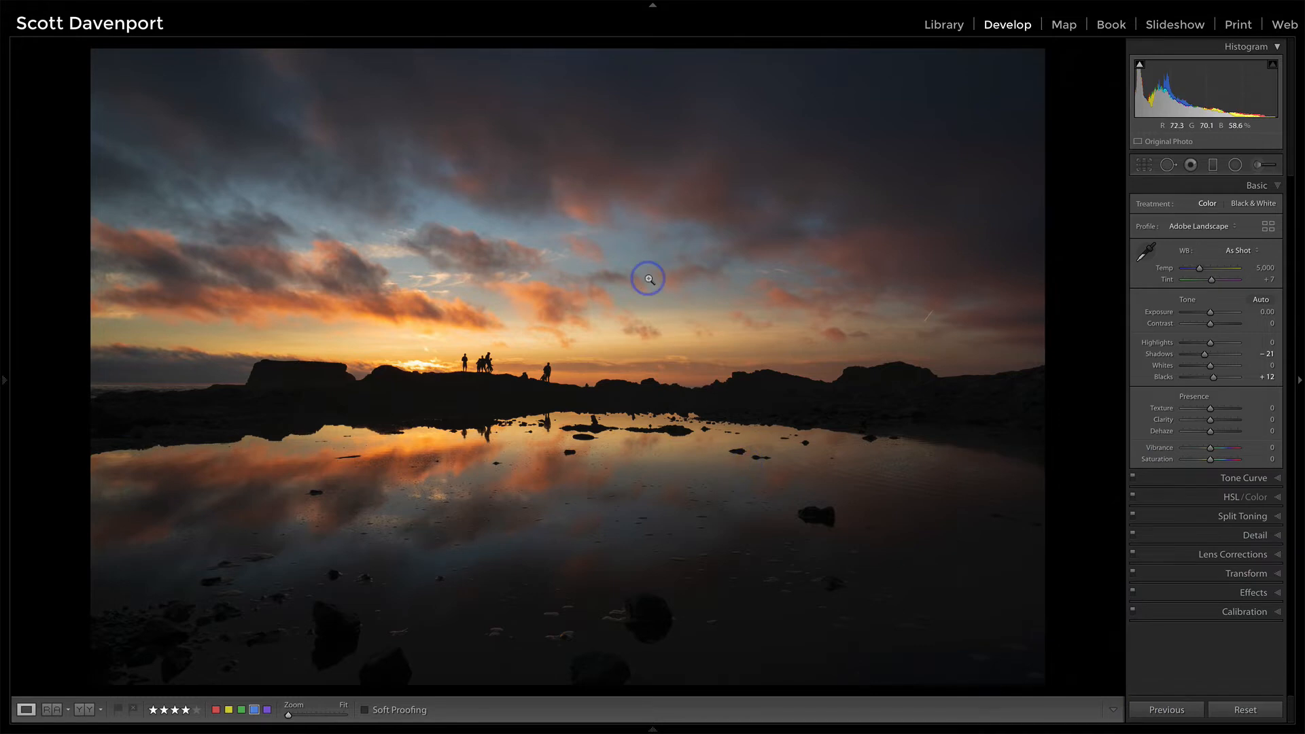
Step: Open both photos as layers in ON1 Photo RAW 2019 through the plug-in extras
{"action": "key", "text": "g"}
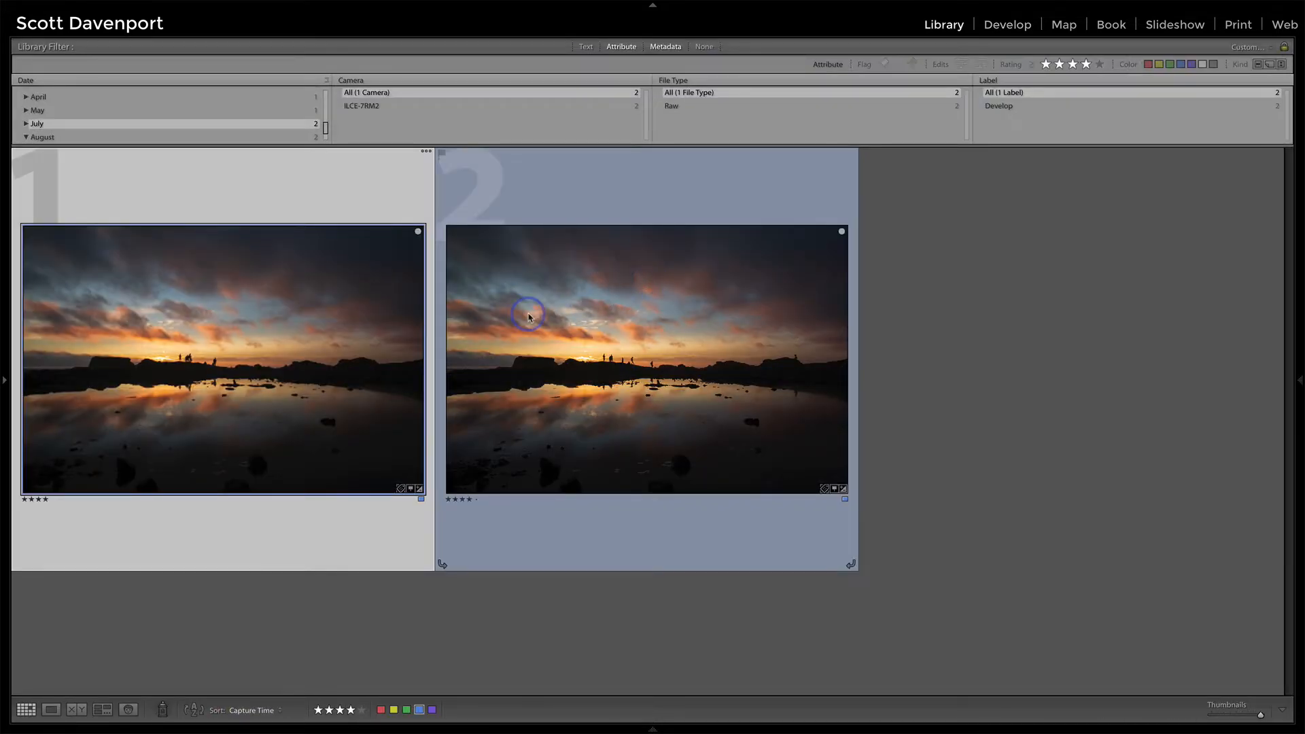
{"action": "left_click", "coordinate": [132, 8]}
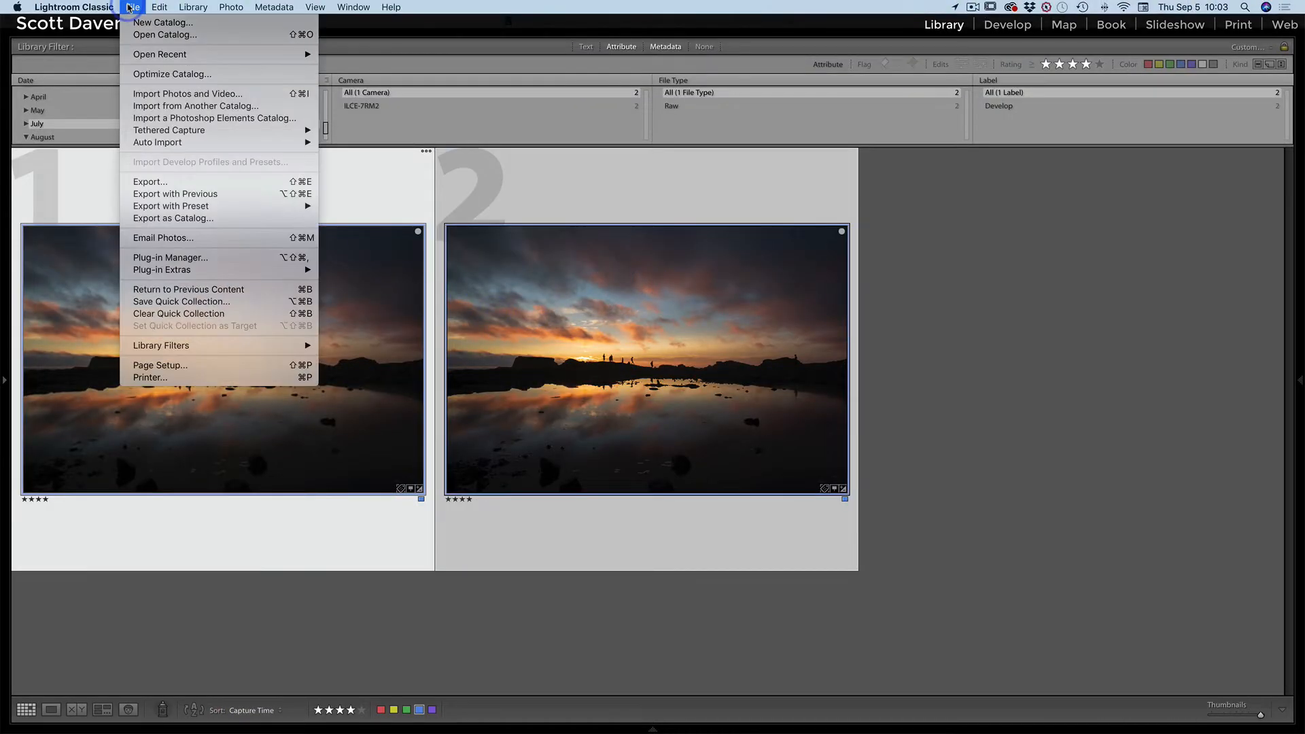
{"action": "mouse_move", "coordinate": [189, 270]}
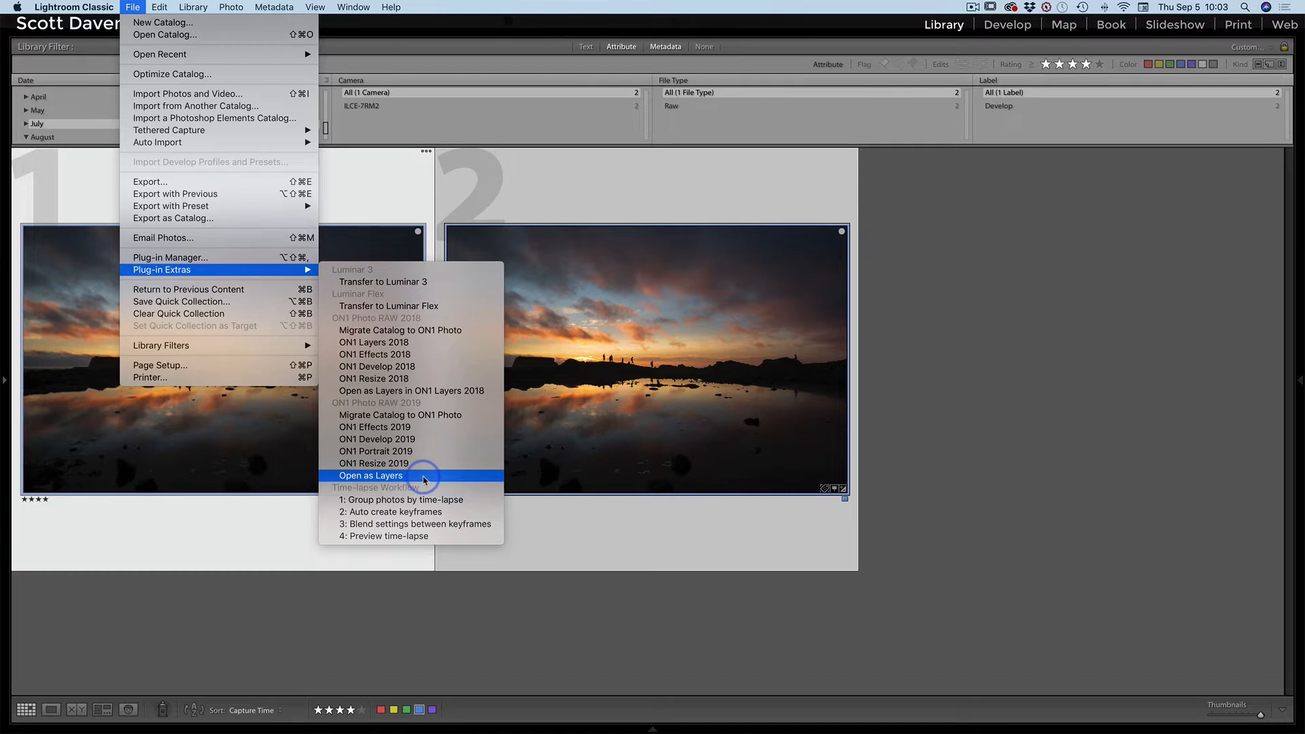
{"action": "left_click", "coordinate": [424, 477]}
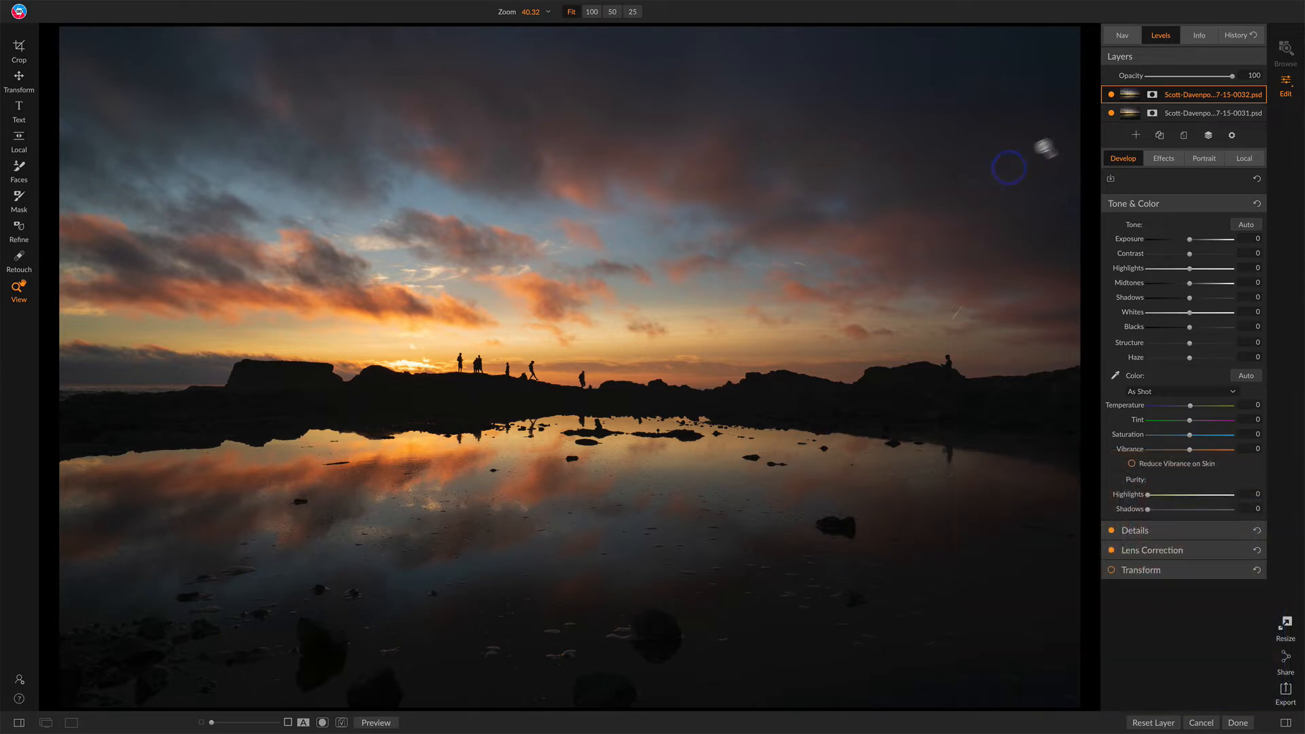
Step: Toggle the top layer's visibility to compare, then rename it Silhouetted Hiker
{"action": "left_click", "coordinate": [1112, 95]}
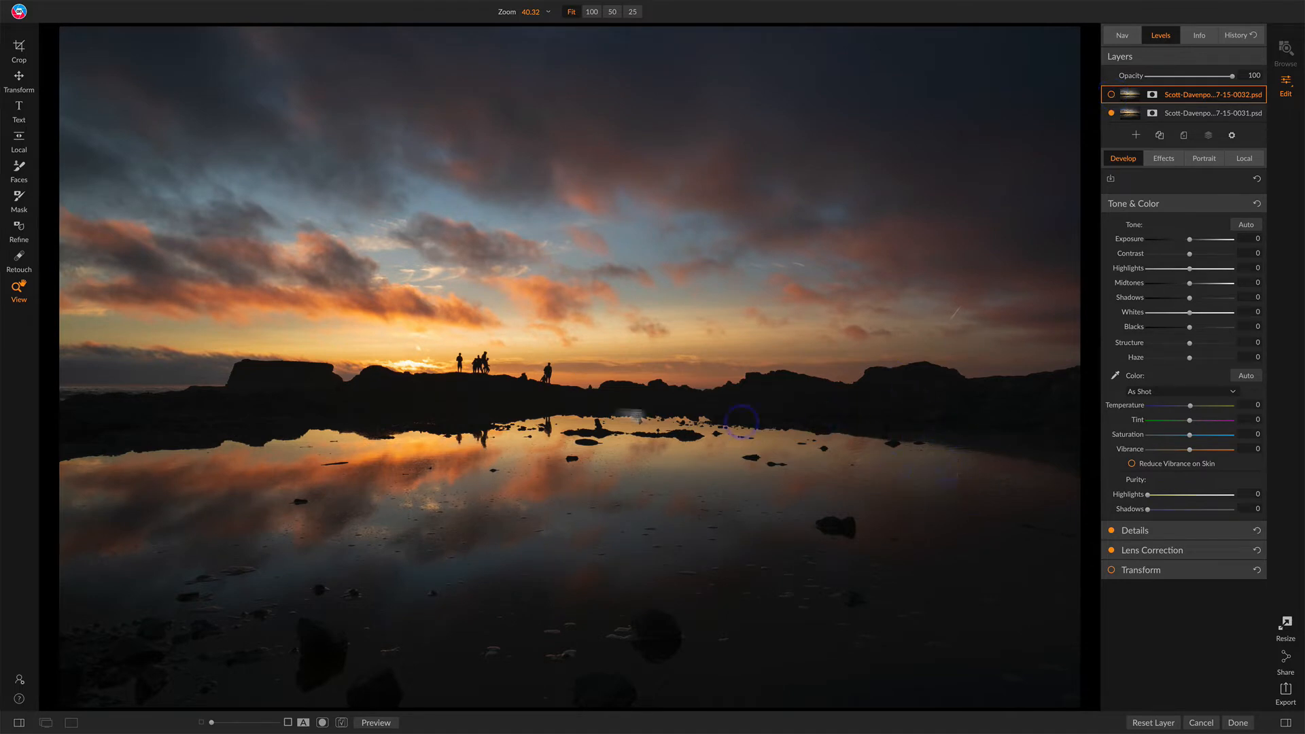
{"action": "left_click", "coordinate": [1112, 95]}
{"action": "double_click", "coordinate": [1194, 94]}
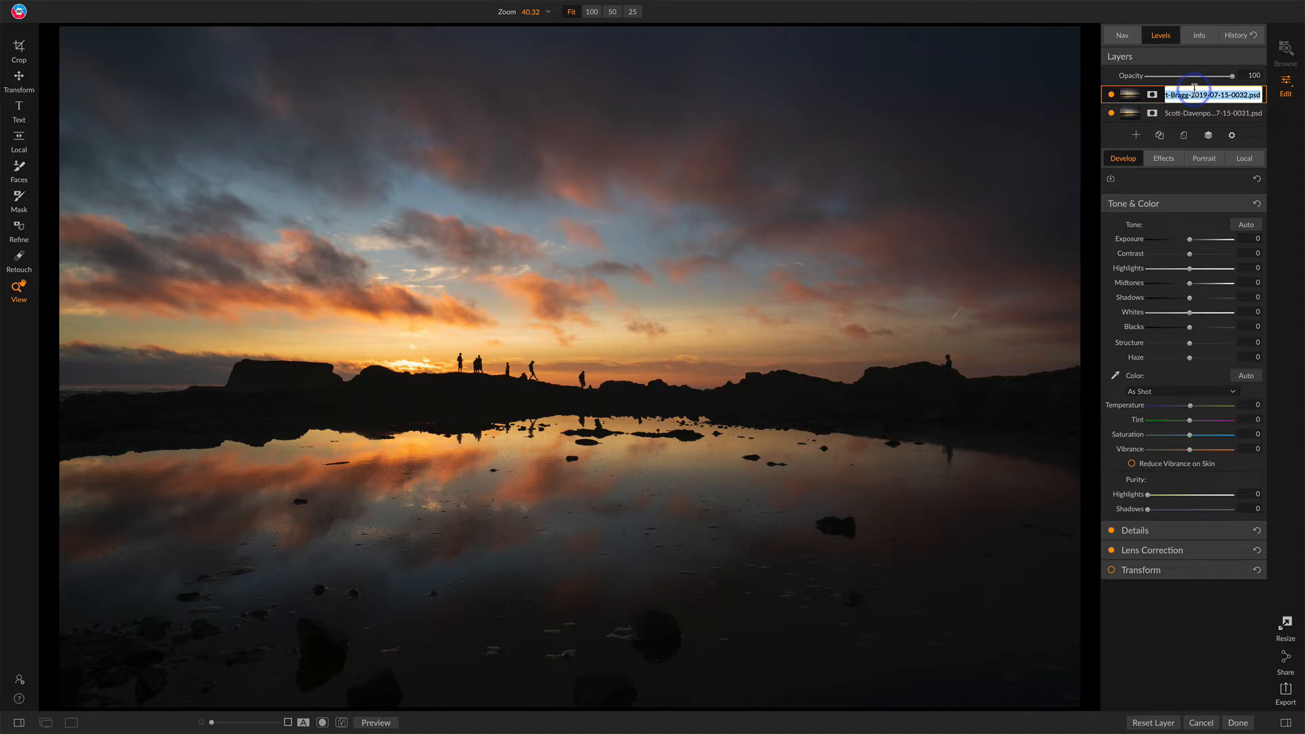
{"action": "type", "text": "Silhouetted Hiker"}
{"action": "key", "text": "Return"}
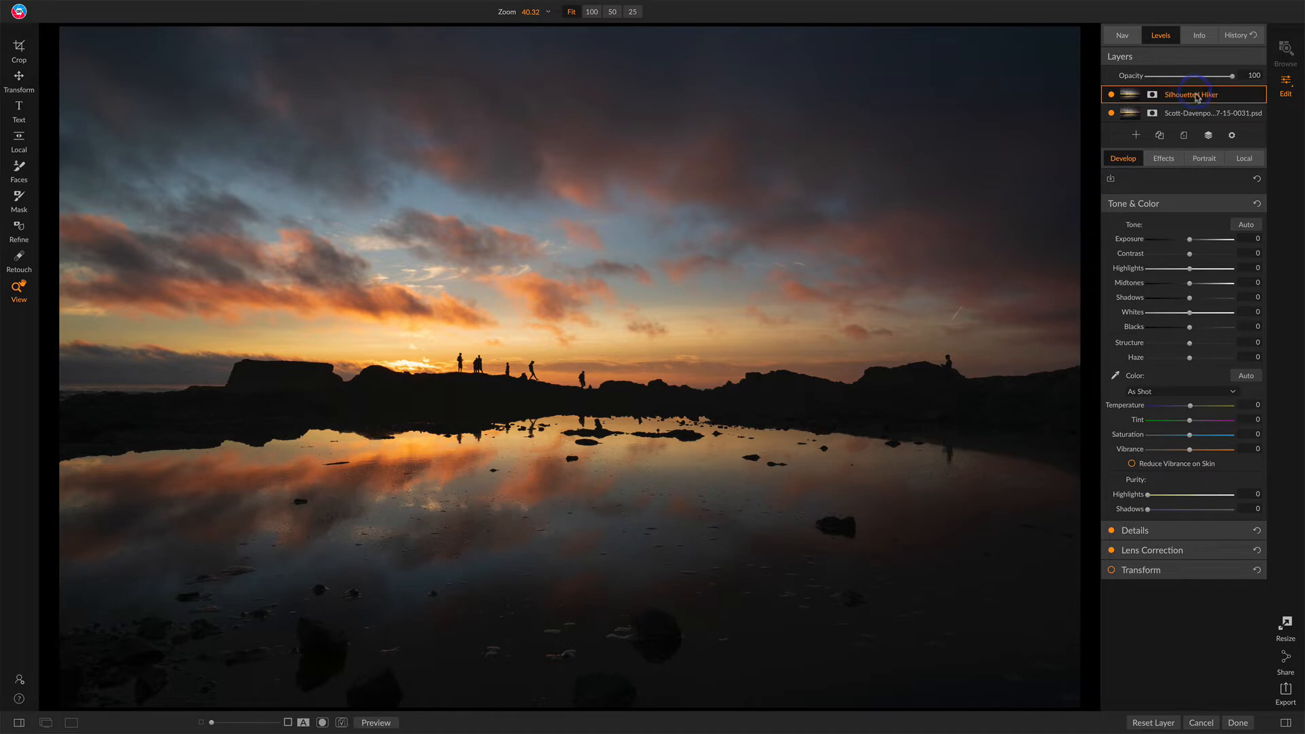
Step: Rename the bottom layer Ripple
{"action": "double_click", "coordinate": [1195, 115]}
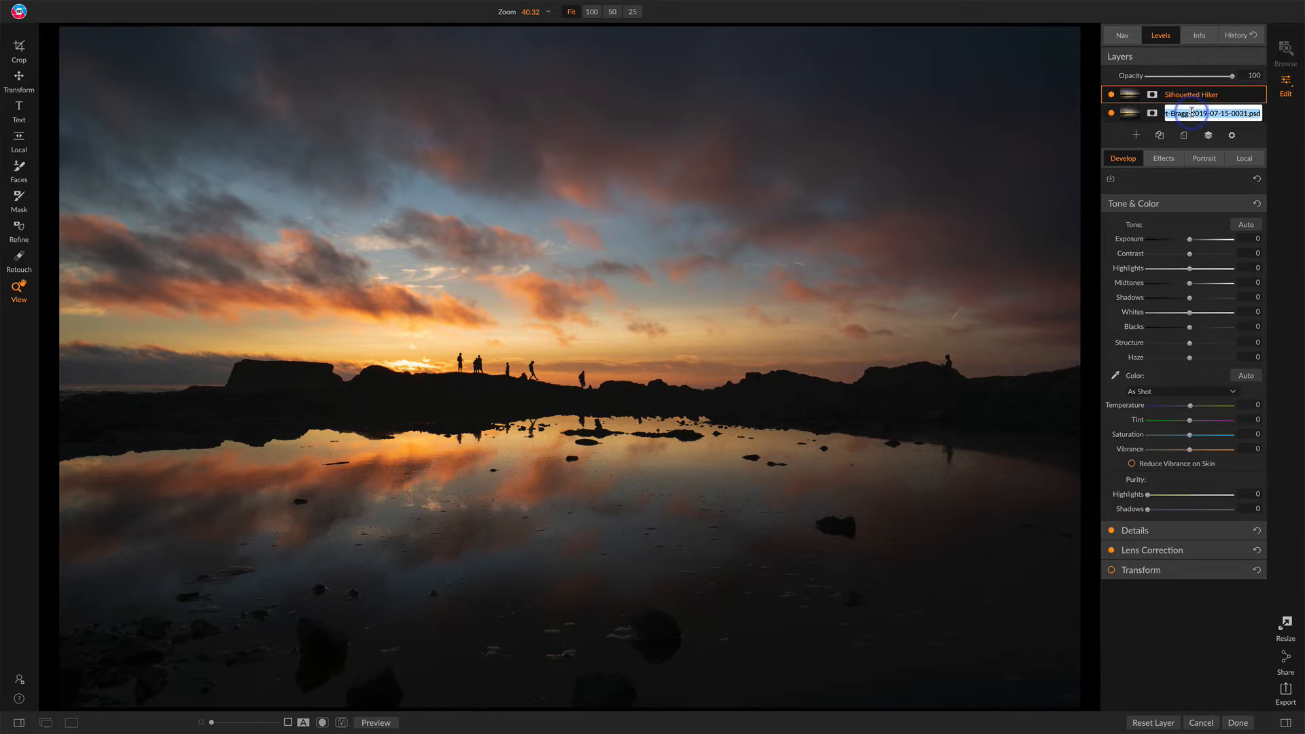
{"action": "type", "text": "R"}
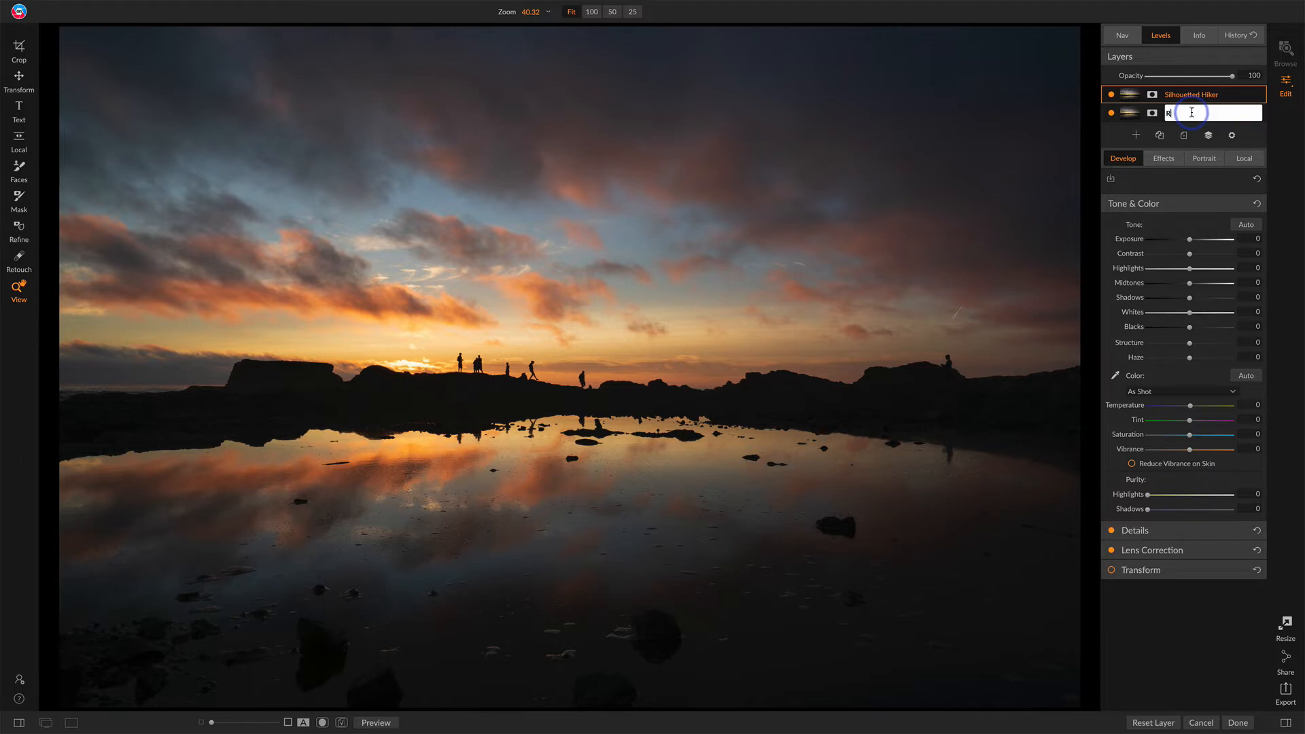
{"action": "type", "text": "ipple"}
{"action": "key", "text": "Return"}
Step: Toggle the Silhouetted Hiker layer's visibility repeatedly to compare the two exposures
{"action": "left_click", "coordinate": [1178, 99]}
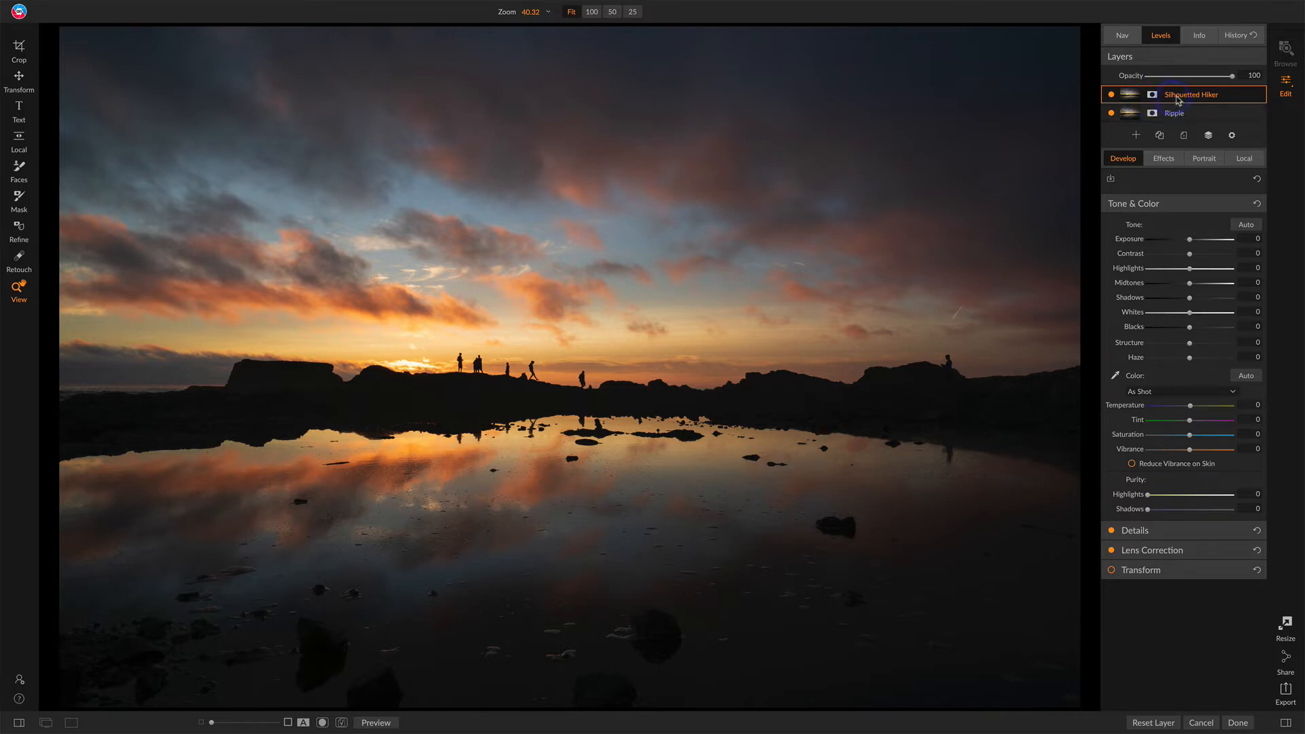
{"action": "left_click", "coordinate": [1112, 95]}
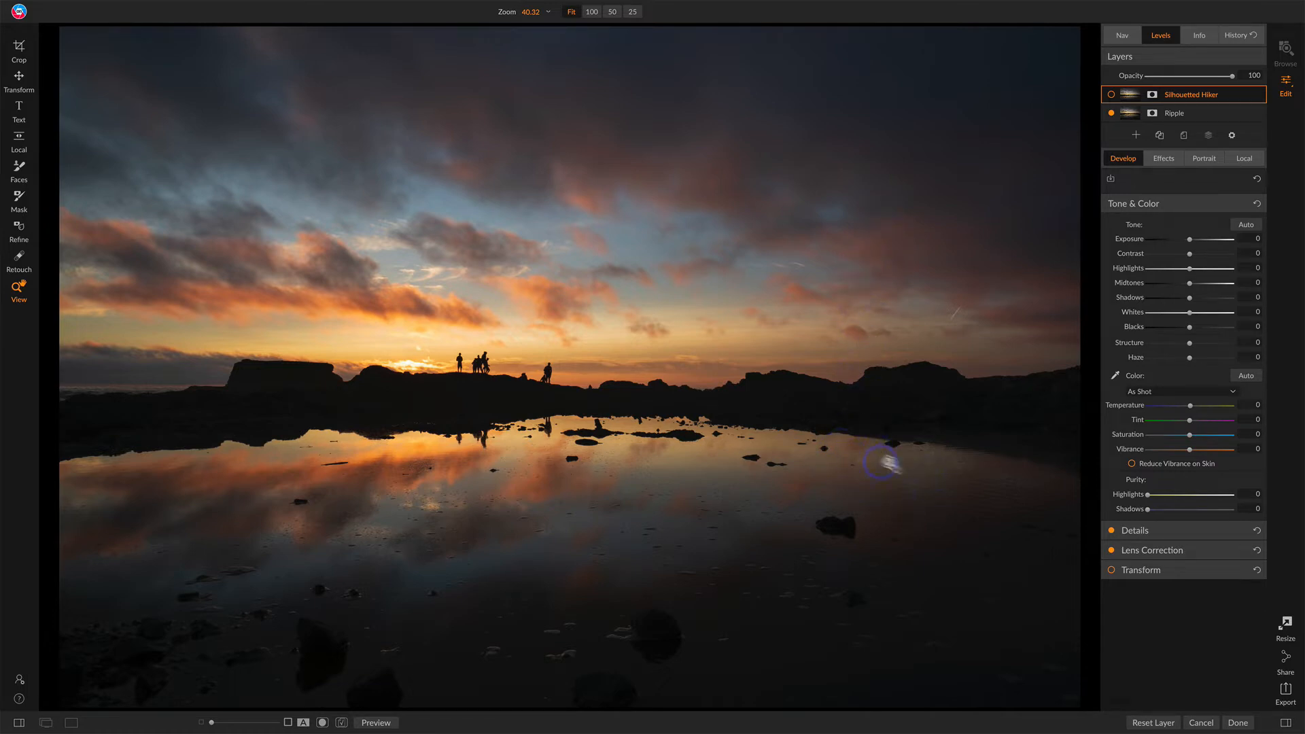
{"action": "left_click", "coordinate": [1112, 96]}
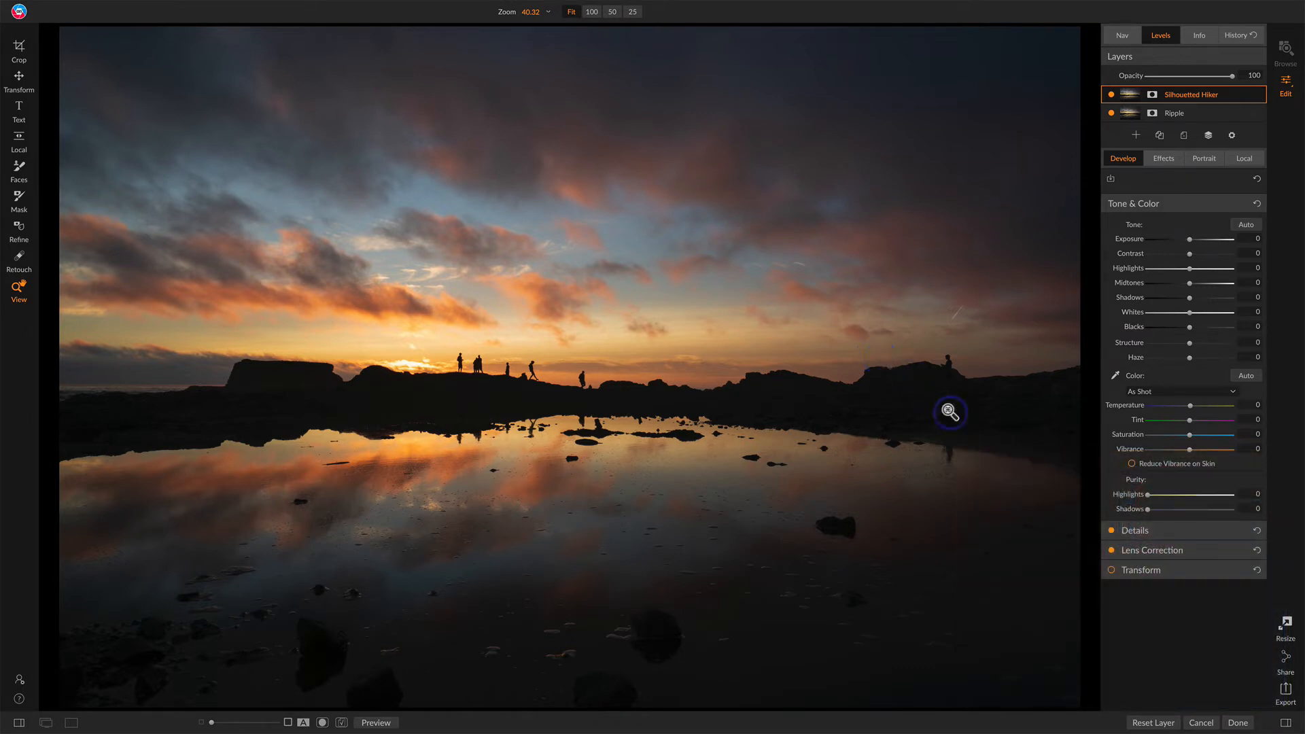
{"action": "left_click", "coordinate": [1111, 94]}
{"action": "left_click", "coordinate": [1112, 94]}
{"action": "left_click", "coordinate": [1113, 95]}
Step: Move the Ripple layer above Silhouetted Hiker and toggle its visibility to compare
{"action": "left_click_drag", "start_coordinate": [1207, 103], "coordinate": [1206, 126]}
{"action": "left_click", "coordinate": [1176, 98]}
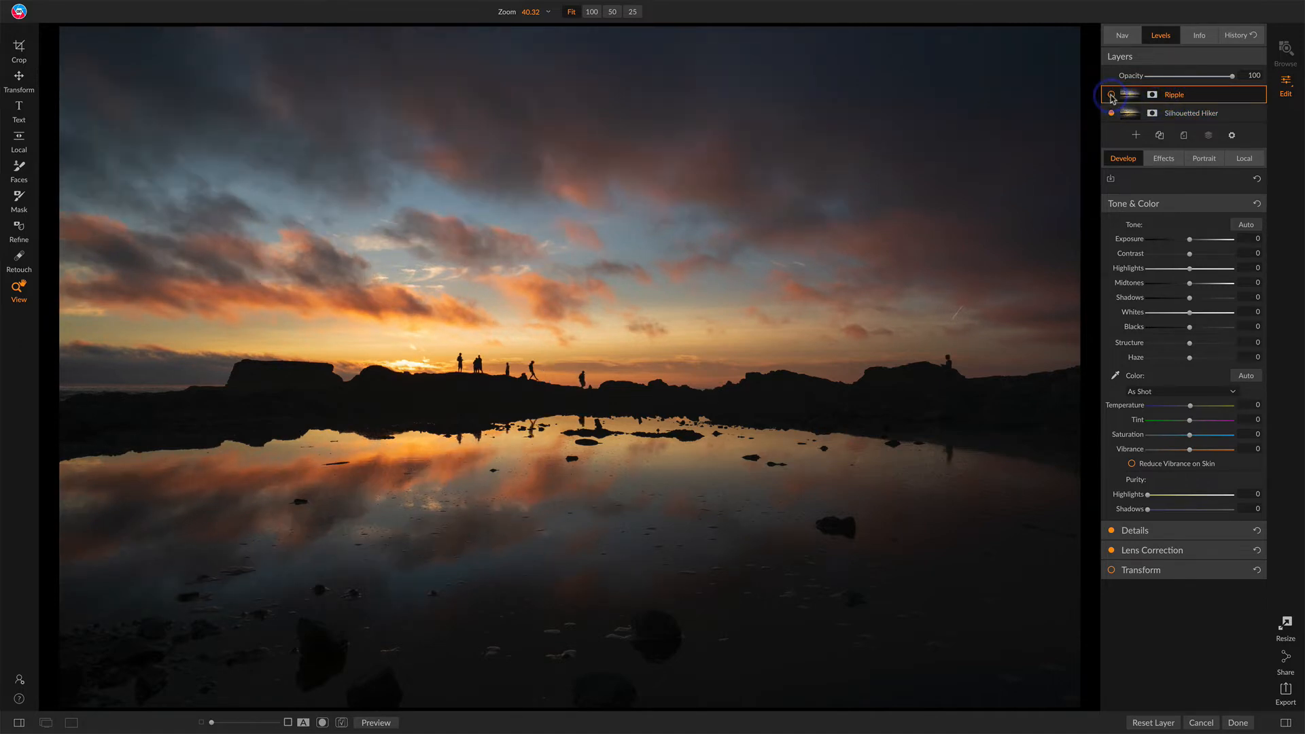
{"action": "left_click", "coordinate": [1112, 95]}
{"action": "left_click", "coordinate": [1111, 95]}
{"action": "left_click", "coordinate": [1112, 95]}
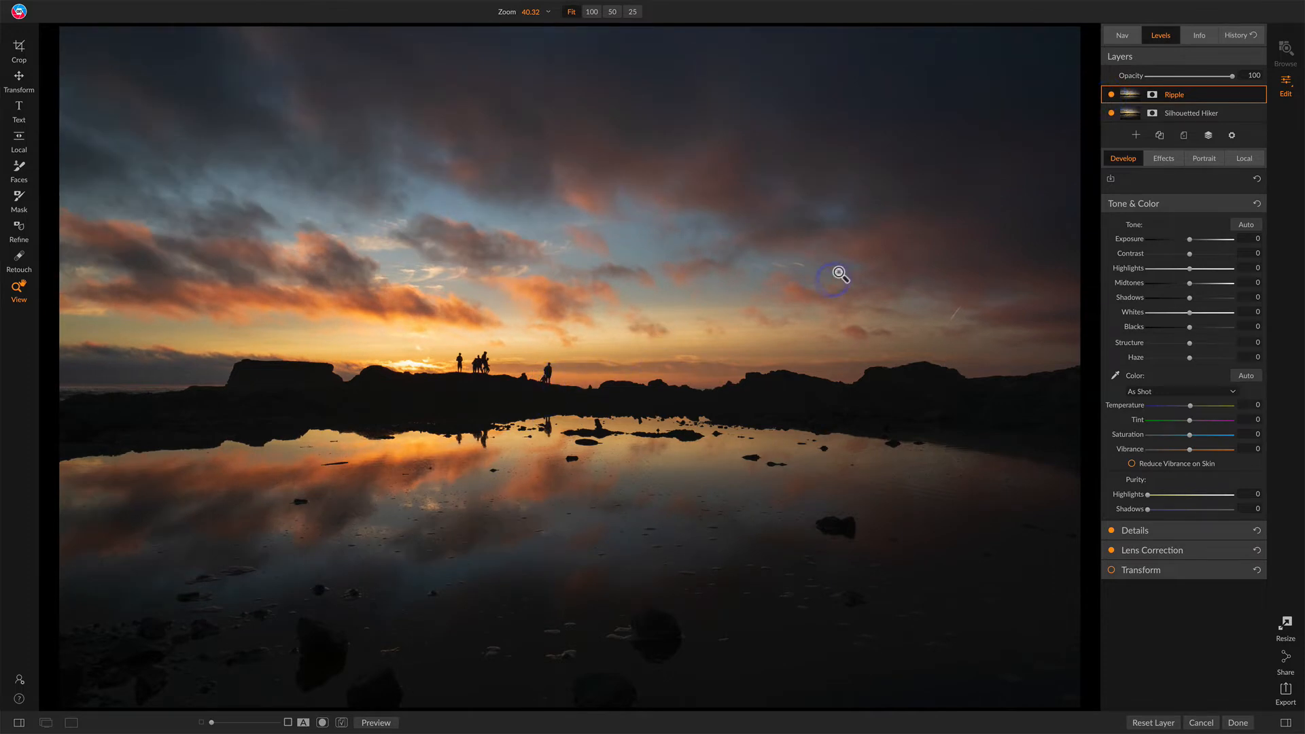
{"action": "left_click", "coordinate": [1111, 96]}
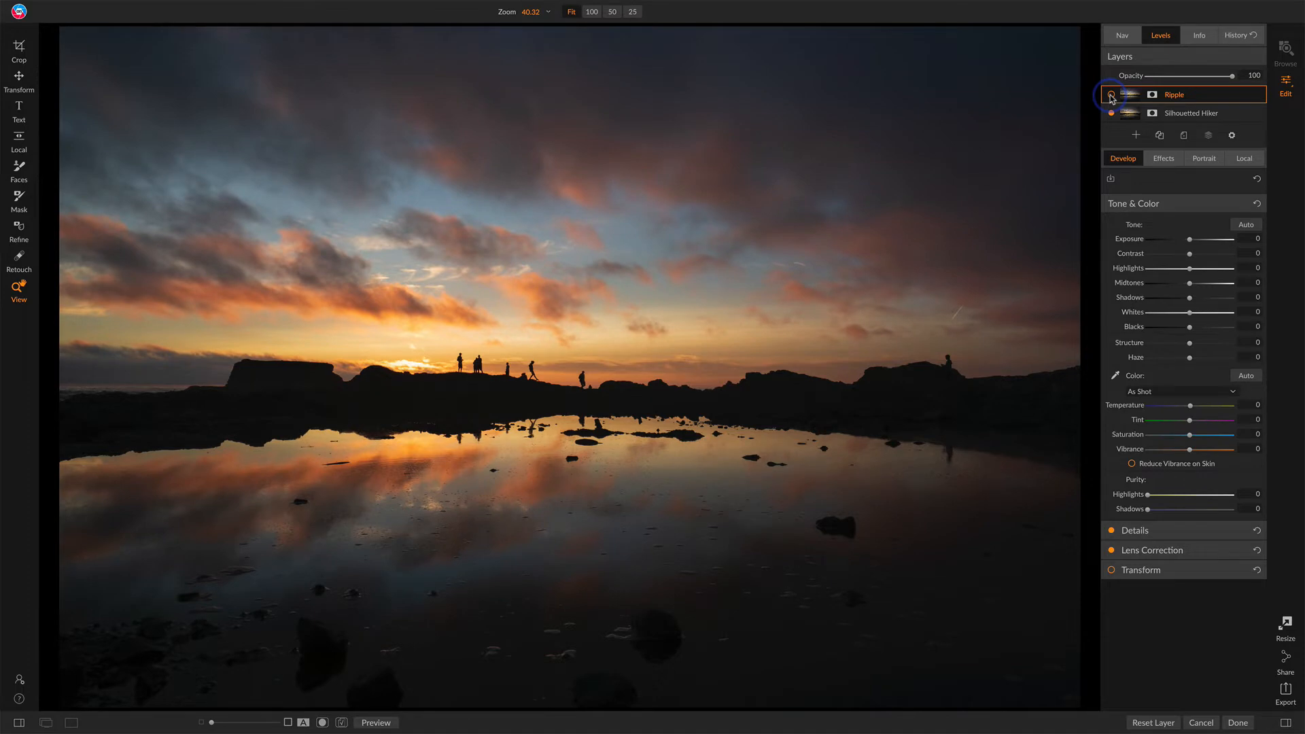
{"action": "left_click", "coordinate": [1111, 95]}
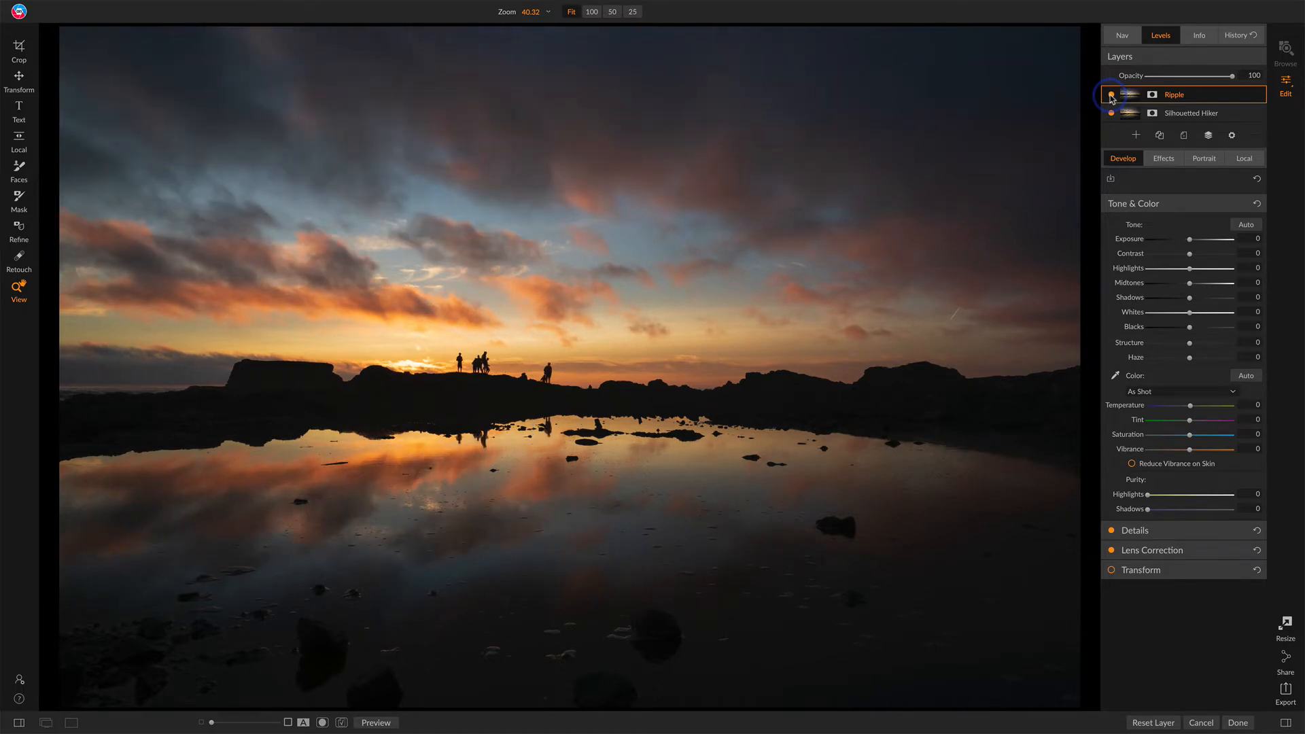
Step: Zoom to 100% on the hikers and toggle the Ripple layer's visibility to compare the figures
{"action": "left_click", "coordinate": [537, 368]}
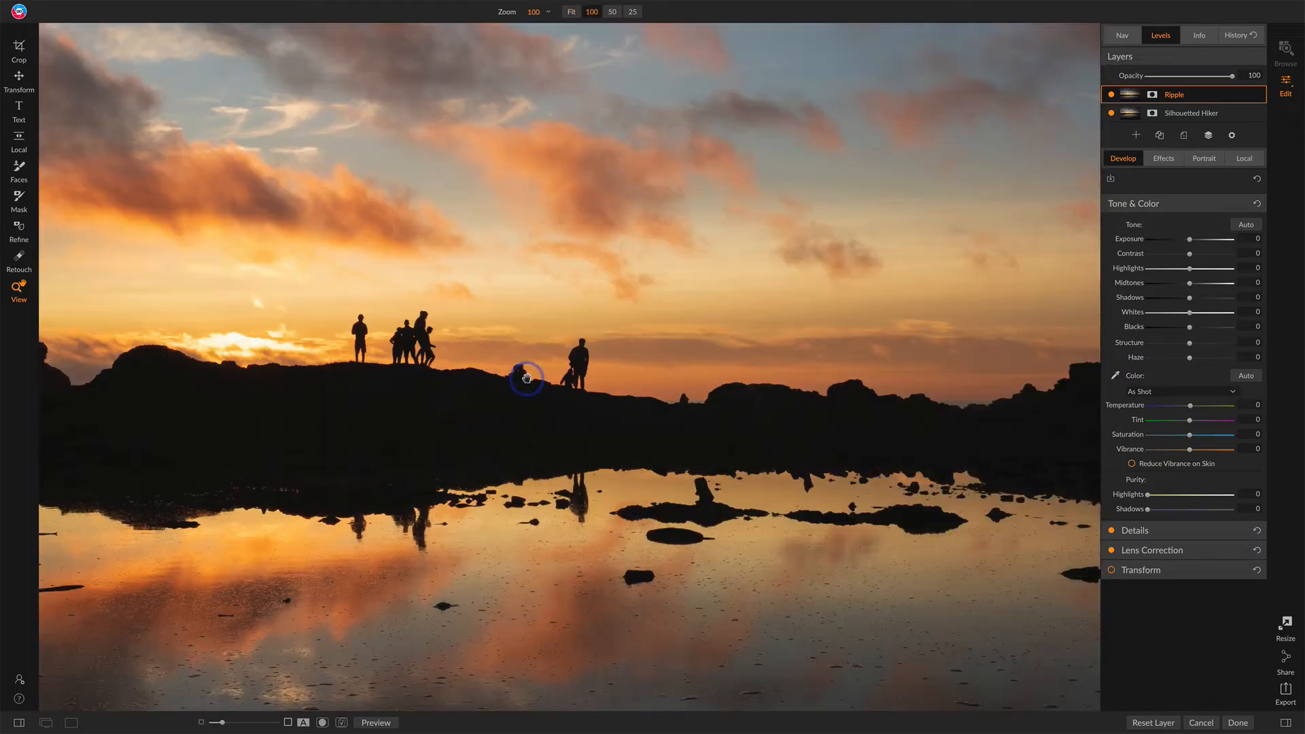
{"action": "left_click_drag", "start_coordinate": [539, 388], "coordinate": [627, 414]}
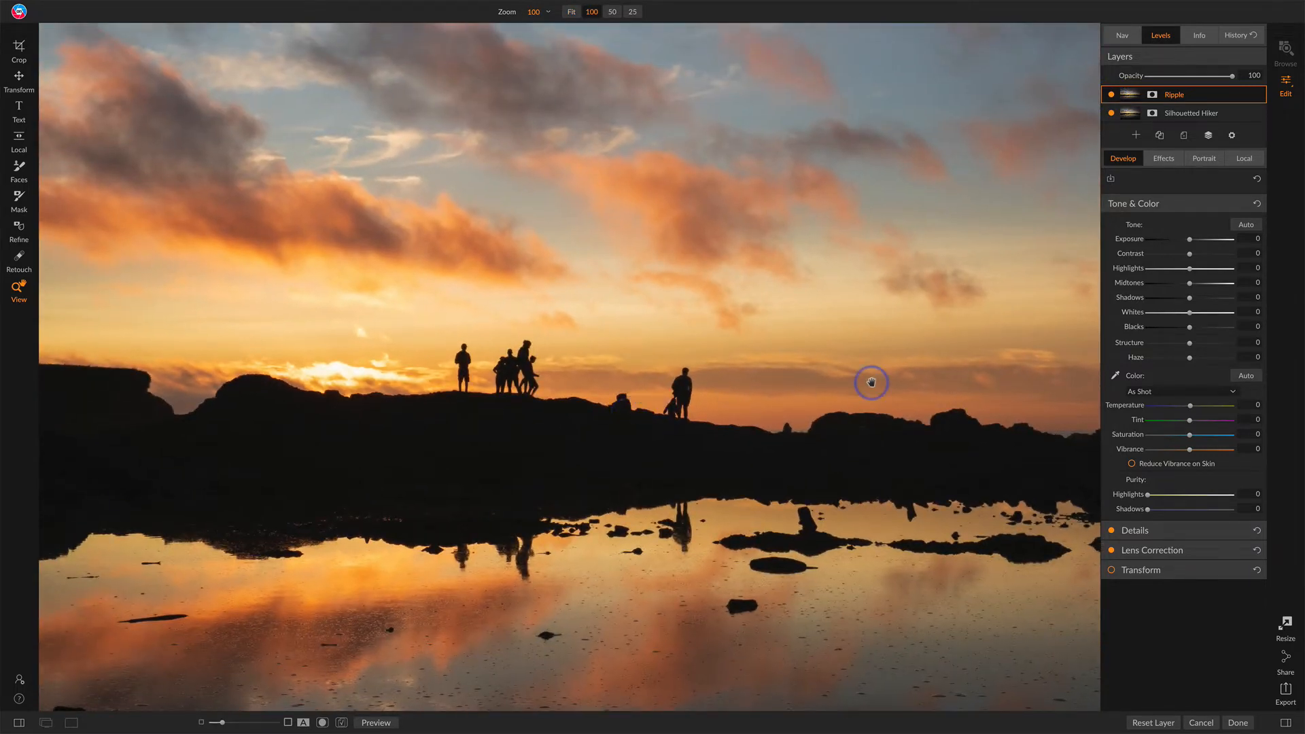
{"action": "left_click", "coordinate": [1112, 95]}
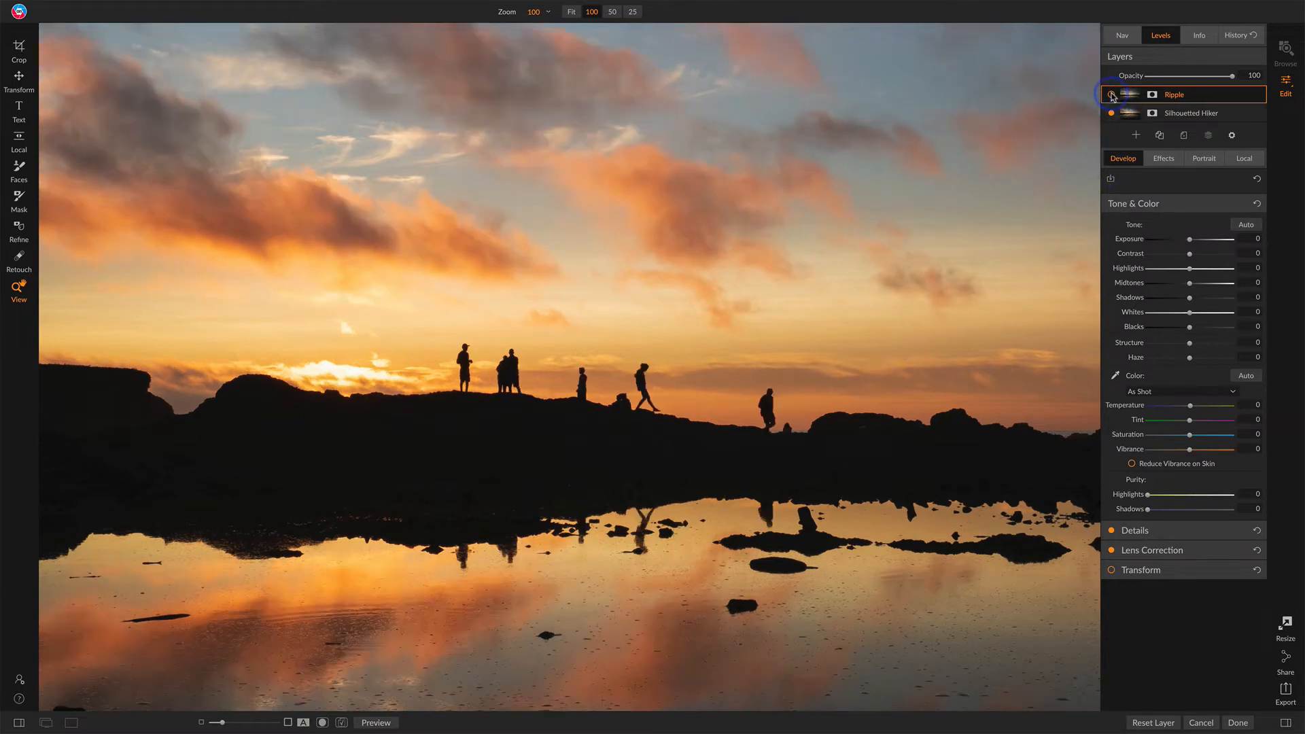
Step: Mask out the right-hand hiker on the Ripple layer with a size 60 Paint Out mask brush
{"action": "left_click", "coordinate": [1112, 96]}
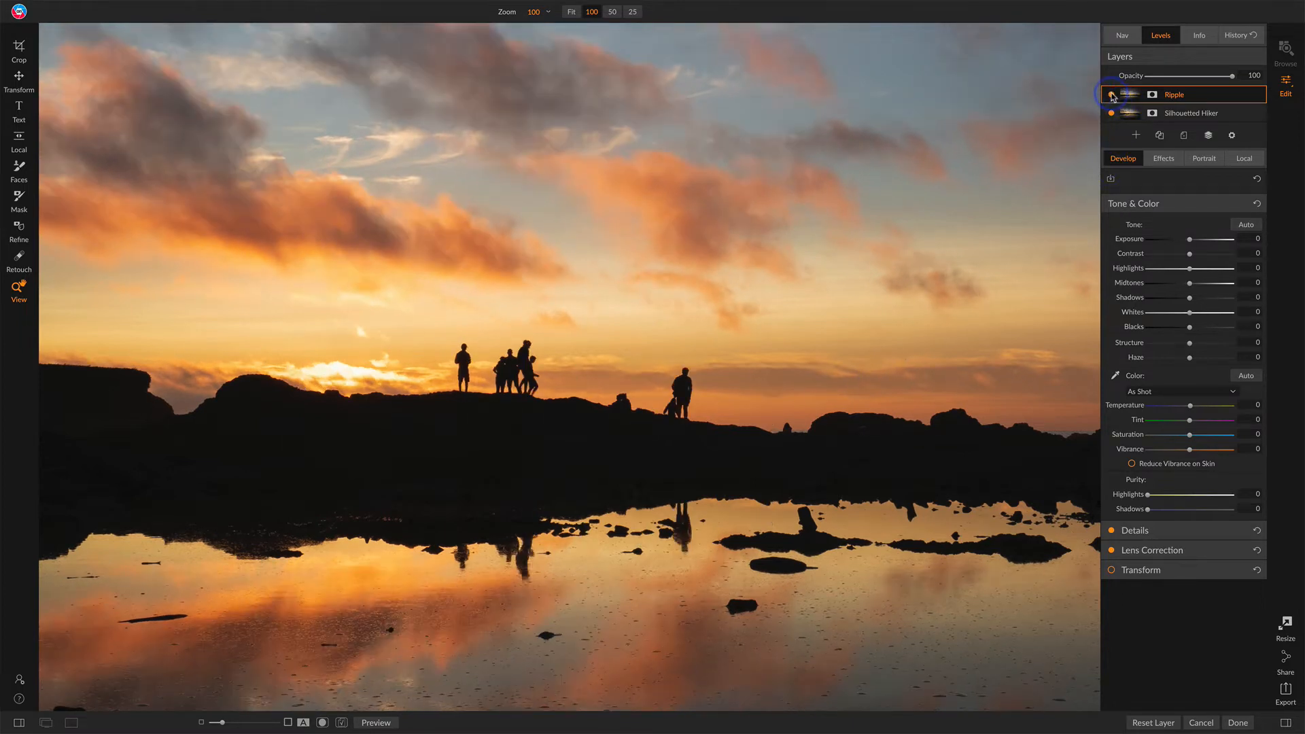
{"action": "left_click", "coordinate": [1112, 95]}
{"action": "left_click", "coordinate": [1112, 96]}
{"action": "left_click", "coordinate": [18, 199]}
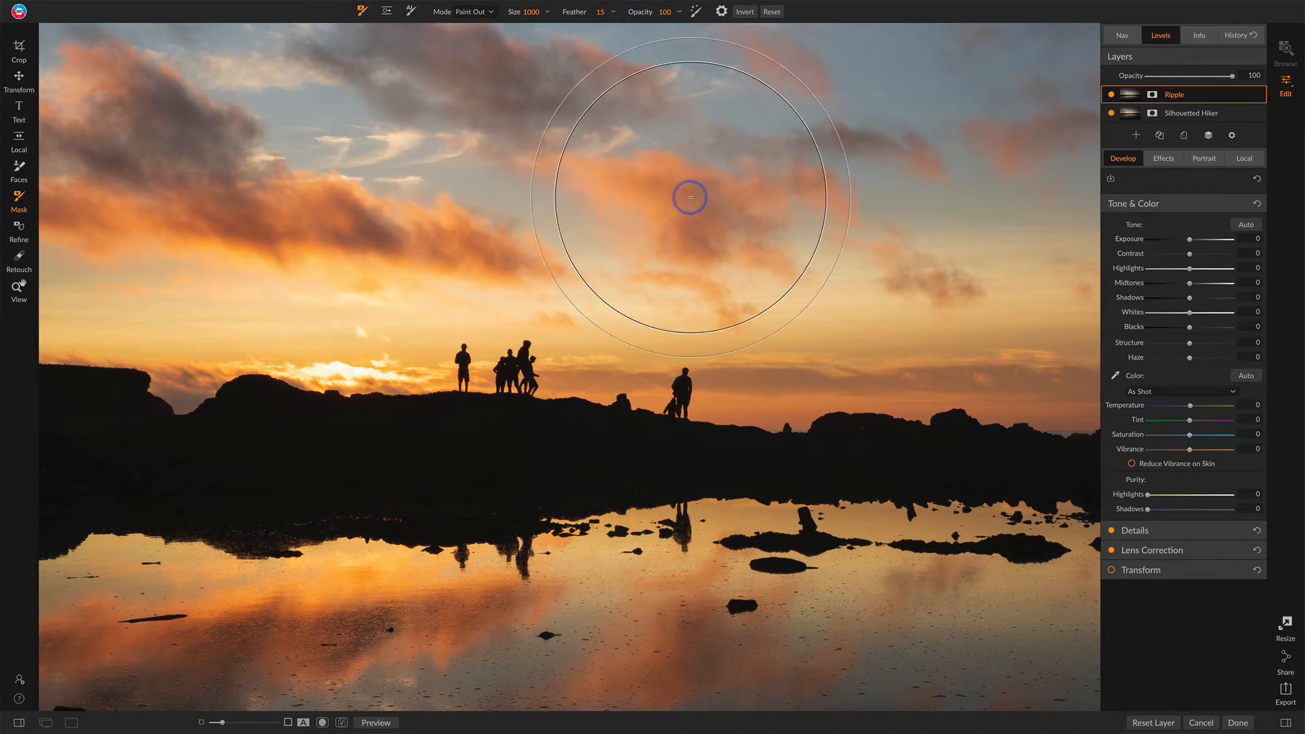
{"action": "key", "text": "bracketleft"}
{"action": "key", "text": "bracketleft"}
{"action": "key", "text": "bracketleft"}
{"action": "key", "text": "bracketleft"}
{"action": "key", "text": "bracketleft"}
{"action": "key", "text": "bracketleft"}
{"action": "key", "text": "bracketleft"}
{"action": "key", "text": "bracketleft"}
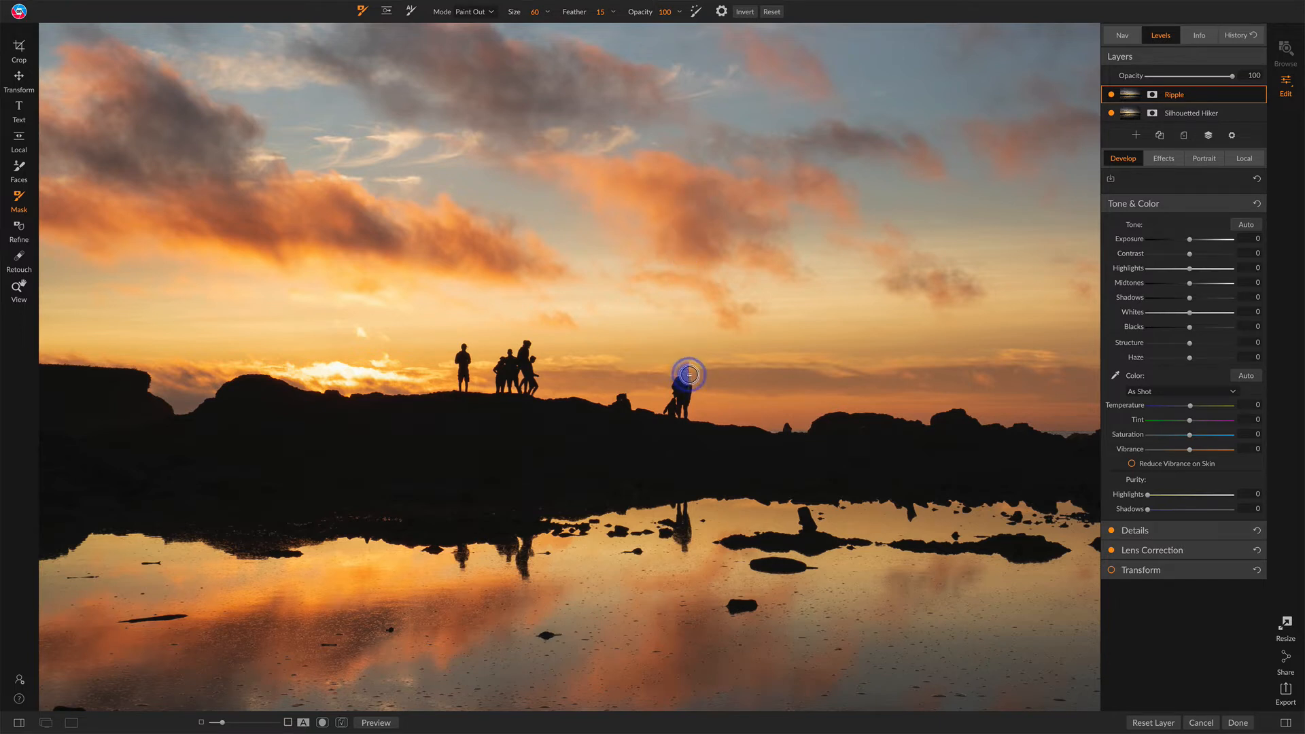
{"action": "mouse_move", "coordinate": [689, 375]}
{"action": "left_mouse_down"}
{"action": "mouse_move", "coordinate": [691, 415]}
{"action": "mouse_move", "coordinate": [671, 412]}
{"action": "mouse_move", "coordinate": [679, 382]}
{"action": "left_mouse_up"}
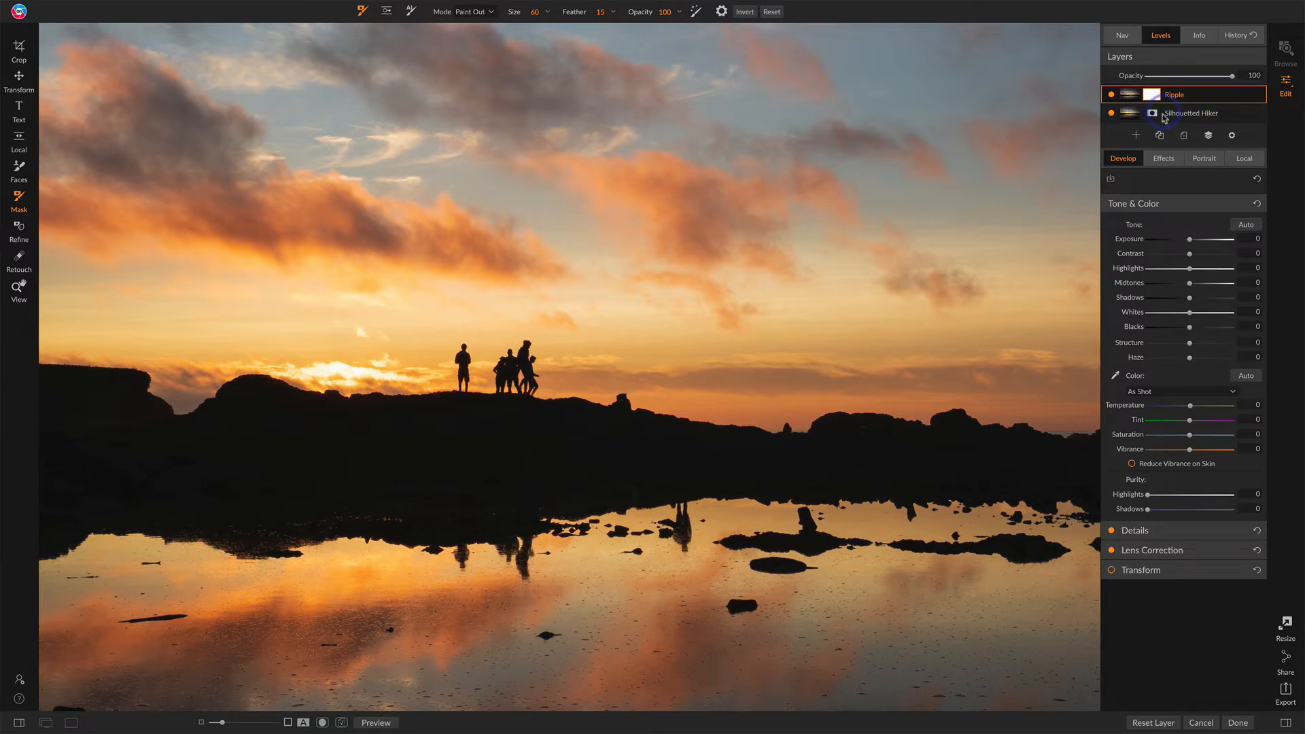
Step: Paint out that hiker's reflection in the water on the Ripple layer, comparing against the lower layer
{"action": "left_click", "coordinate": [1111, 95]}
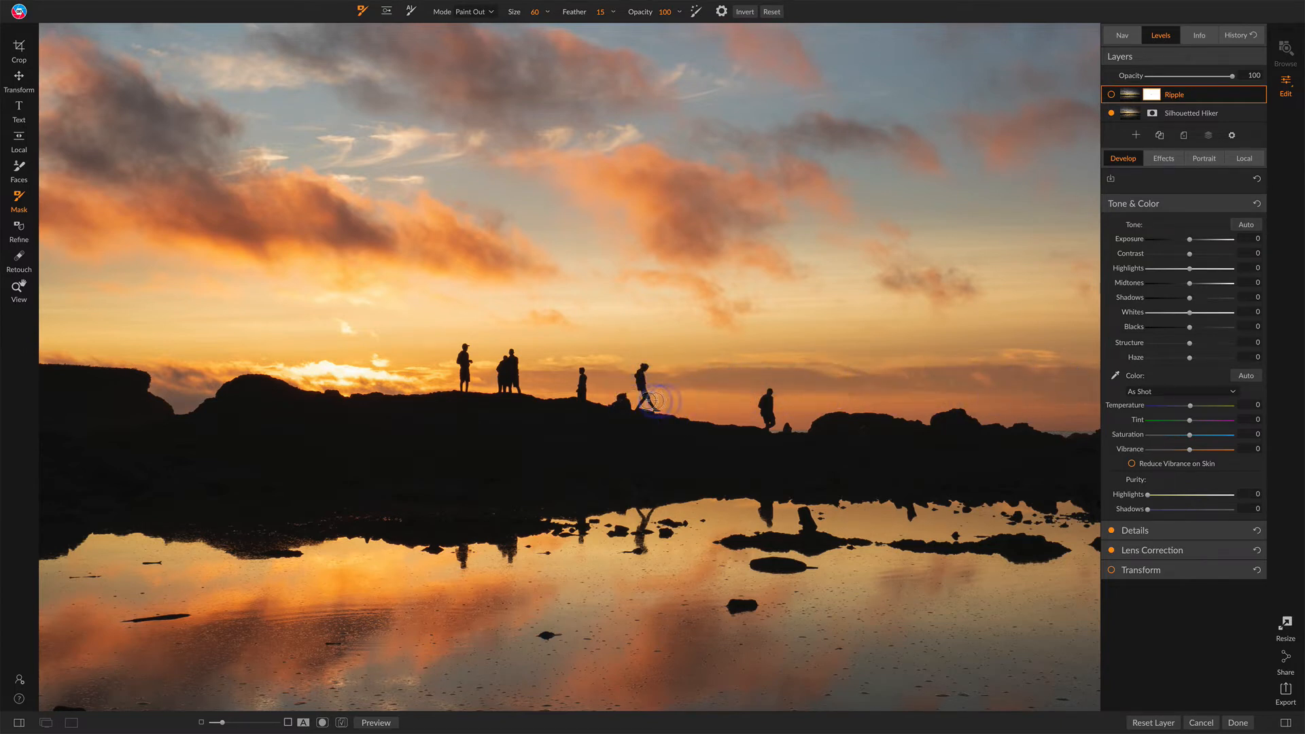
{"action": "left_click", "coordinate": [1113, 95]}
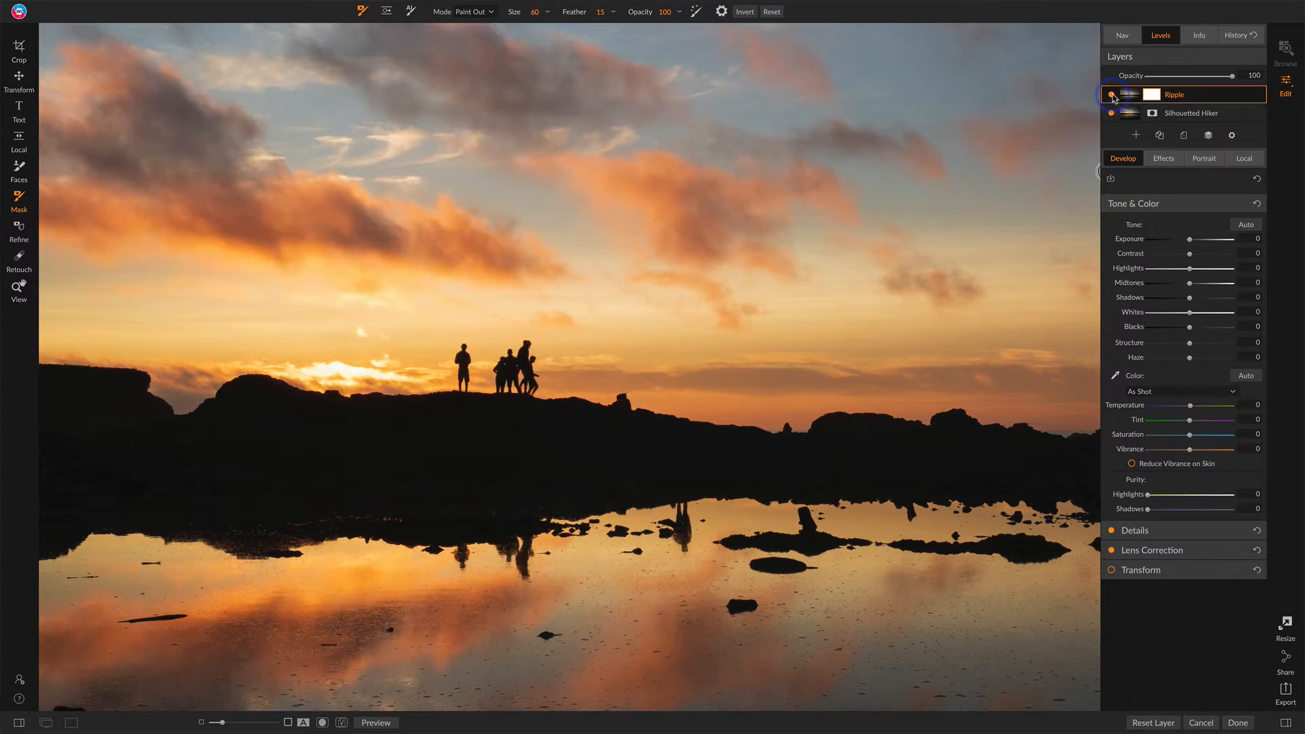
{"action": "left_click", "coordinate": [1113, 95]}
{"action": "left_click", "coordinate": [1113, 95]}
{"action": "left_click", "coordinate": [1113, 95]}
{"action": "left_click", "coordinate": [1112, 95]}
{"action": "mouse_move", "coordinate": [685, 505]}
{"action": "left_mouse_down"}
{"action": "mouse_move", "coordinate": [670, 519]}
{"action": "mouse_move", "coordinate": [688, 529]}
{"action": "mouse_move", "coordinate": [679, 536]}
{"action": "mouse_move", "coordinate": [679, 525]}
{"action": "mouse_move", "coordinate": [679, 546]}
{"action": "left_mouse_up"}
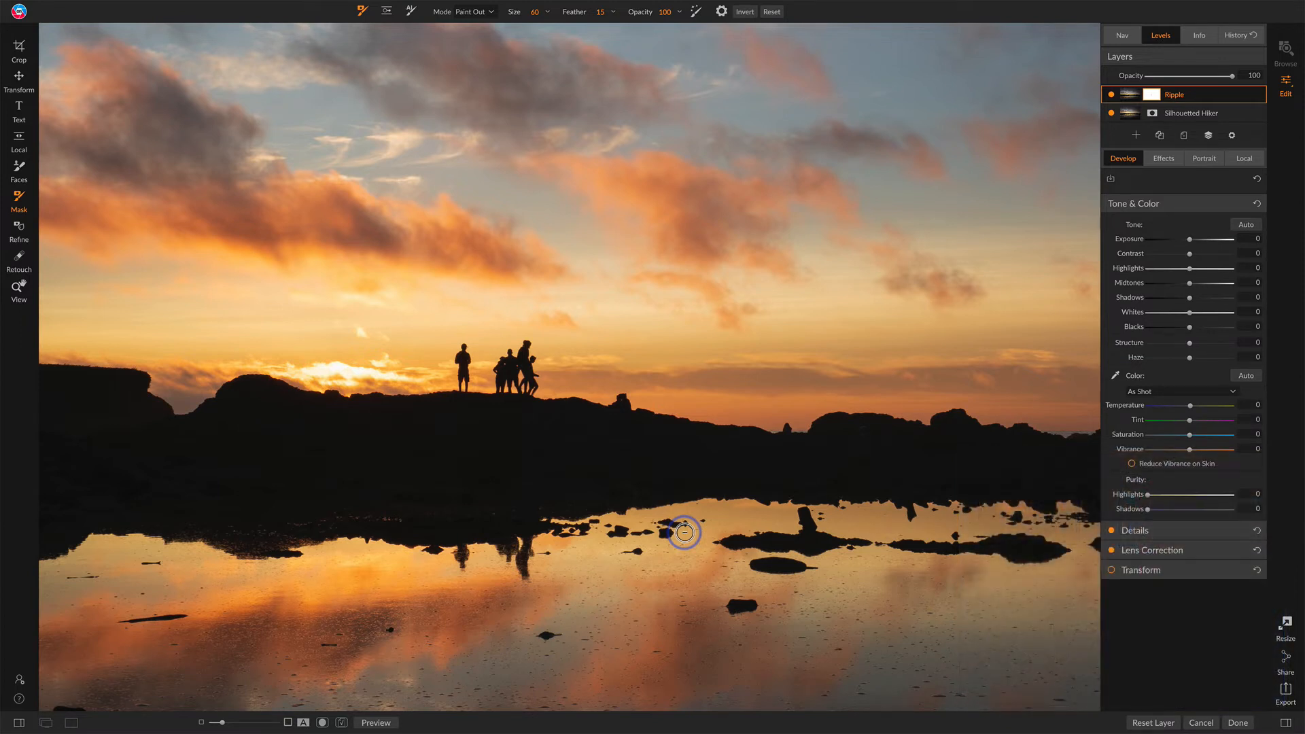
Step: Paint out the rightmost figure of the hiker group and its reflection on the Ripple layer
{"action": "left_click", "coordinate": [1112, 99]}
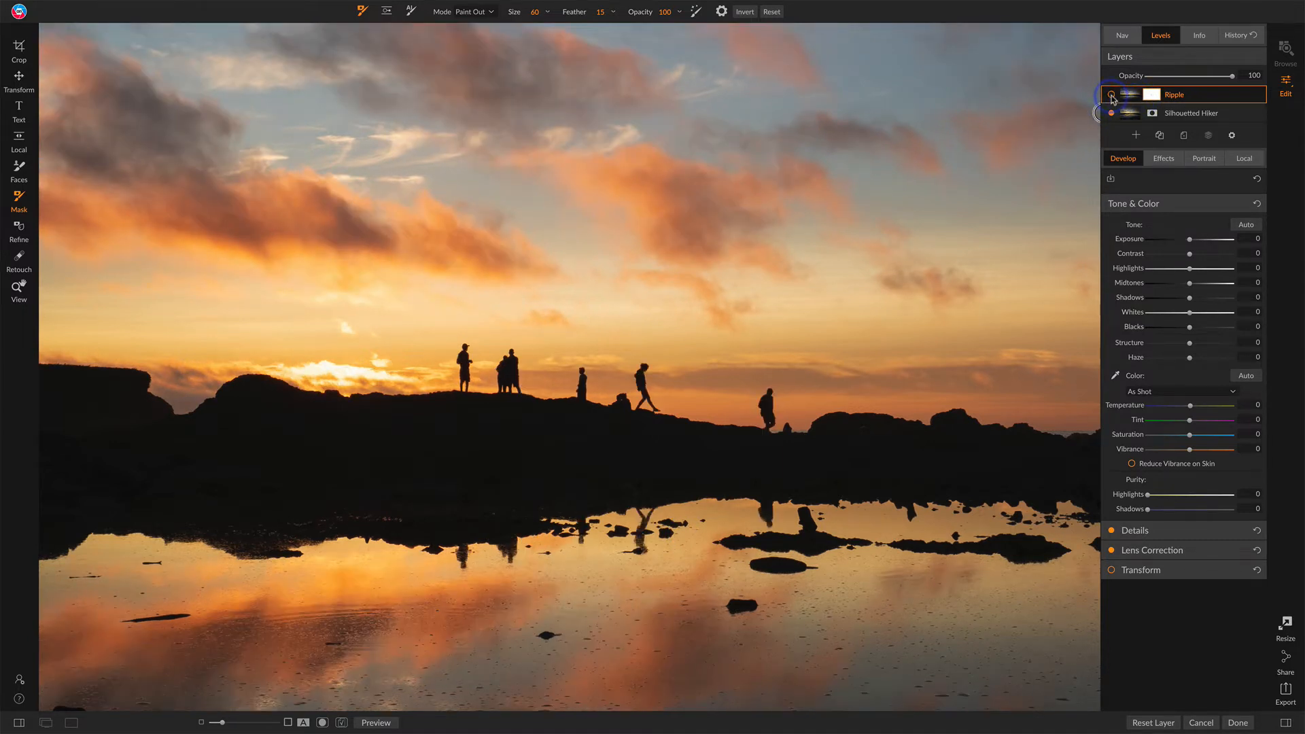
{"action": "left_click", "coordinate": [1112, 97]}
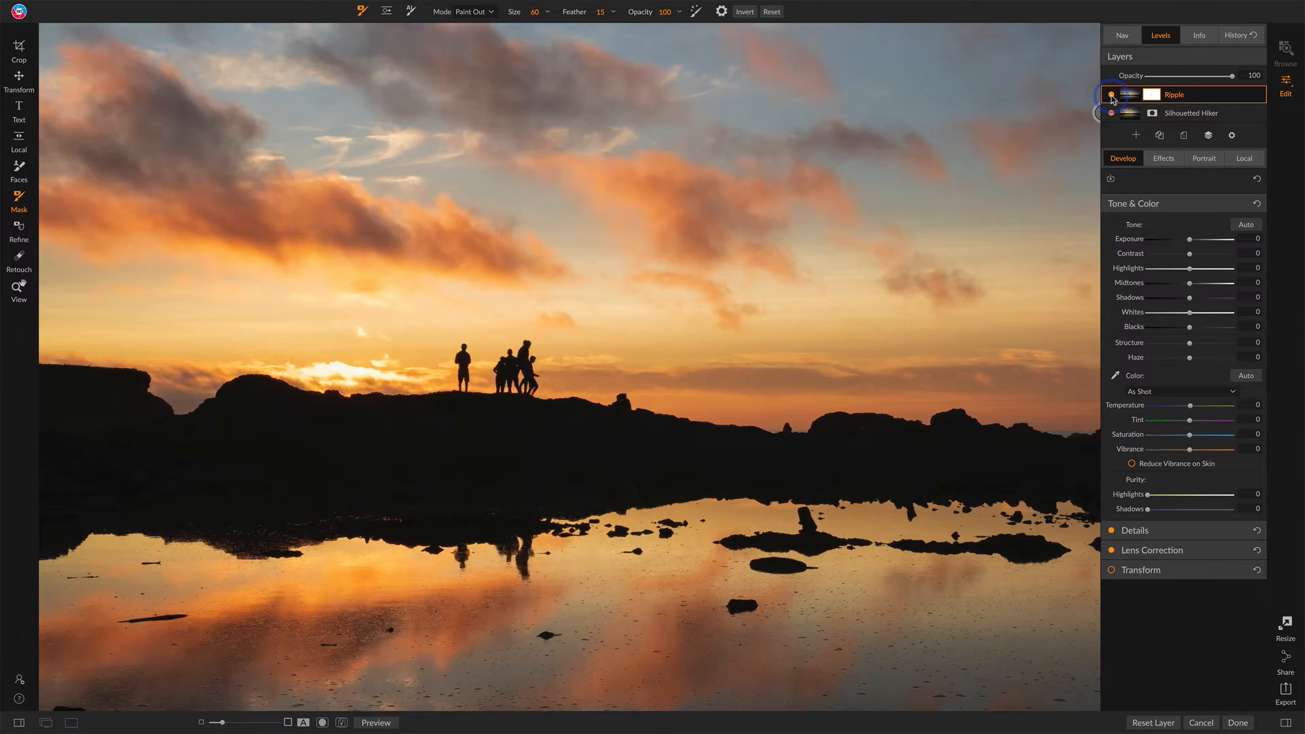
{"action": "left_click", "coordinate": [1112, 98]}
{"action": "left_click", "coordinate": [1113, 98]}
{"action": "mouse_move", "coordinate": [527, 349]}
{"action": "left_mouse_down"}
{"action": "mouse_move", "coordinate": [515, 363]}
{"action": "mouse_move", "coordinate": [534, 360]}
{"action": "mouse_move", "coordinate": [524, 387]}
{"action": "mouse_move", "coordinate": [536, 400]}
{"action": "left_mouse_up"}
{"action": "left_click_drag", "start_coordinate": [524, 533], "coordinate": [524, 568]}
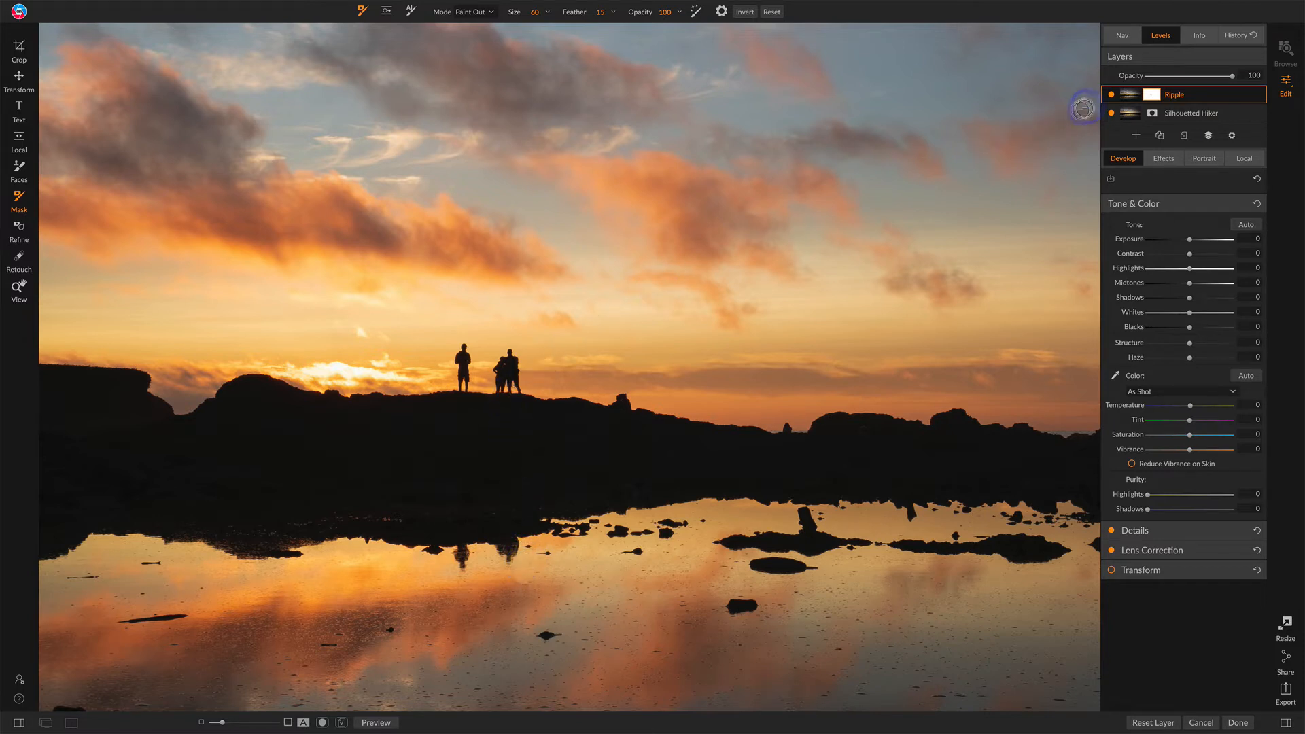
Step: Paint out the Ripple layer over the walking hiker to reveal it from the Silhouetted Hiker layer
{"action": "left_click", "coordinate": [1111, 95]}
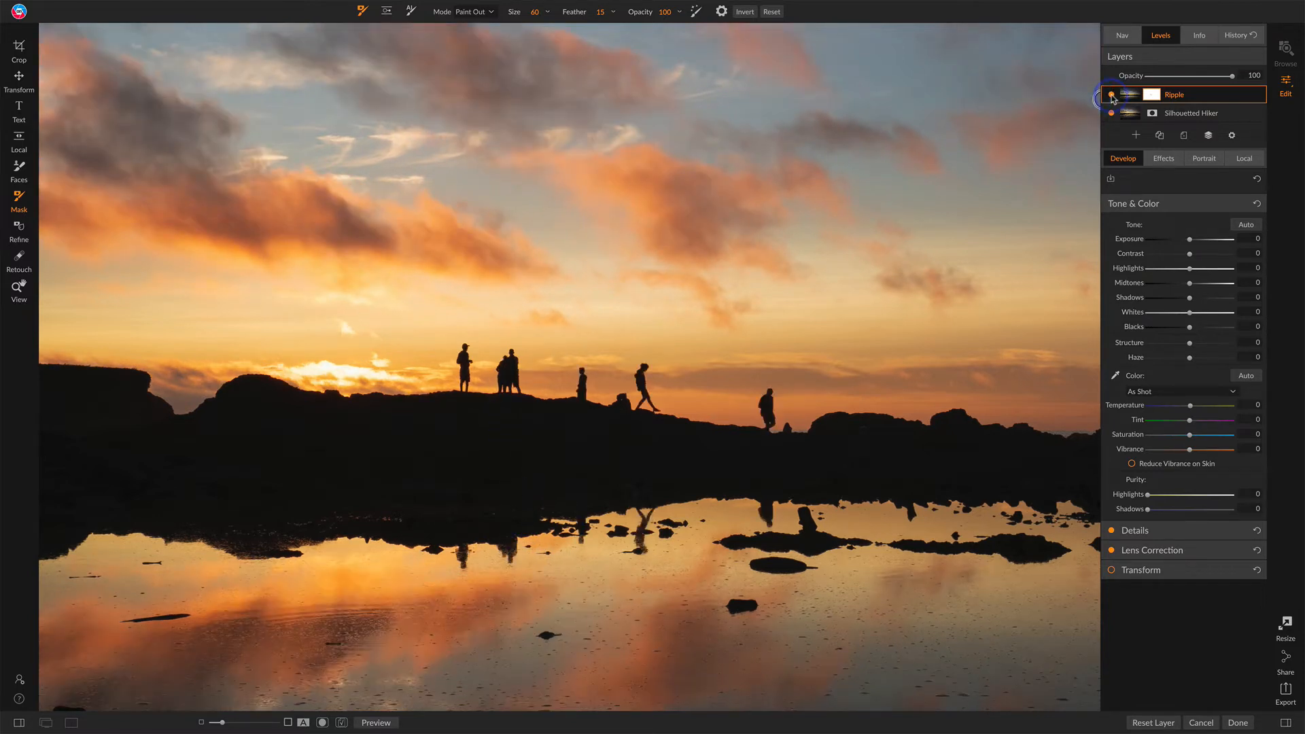
{"action": "left_click", "coordinate": [1112, 95]}
{"action": "left_click", "coordinate": [1111, 95]}
{"action": "left_click", "coordinate": [1112, 95]}
{"action": "left_click", "coordinate": [1112, 95]}
{"action": "left_click", "coordinate": [1112, 95]}
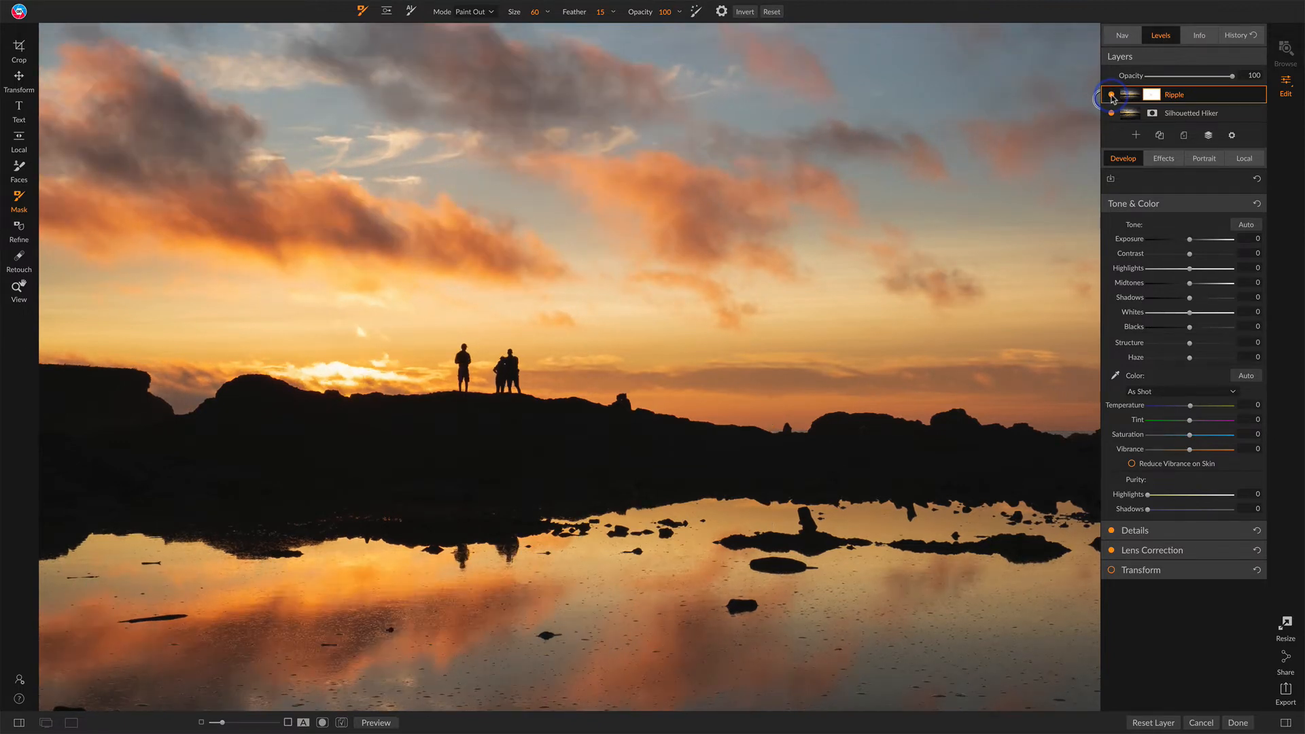
{"action": "left_click", "coordinate": [1111, 95]}
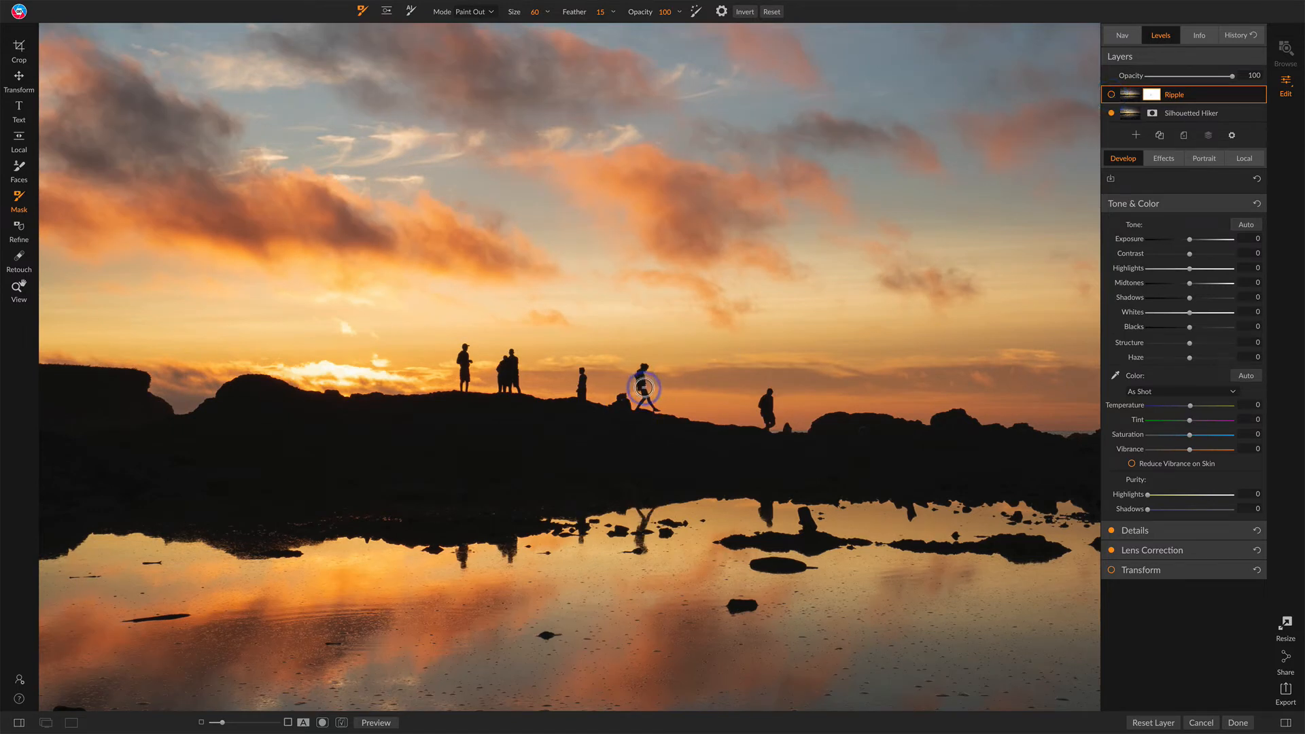
{"action": "left_click", "coordinate": [1111, 95]}
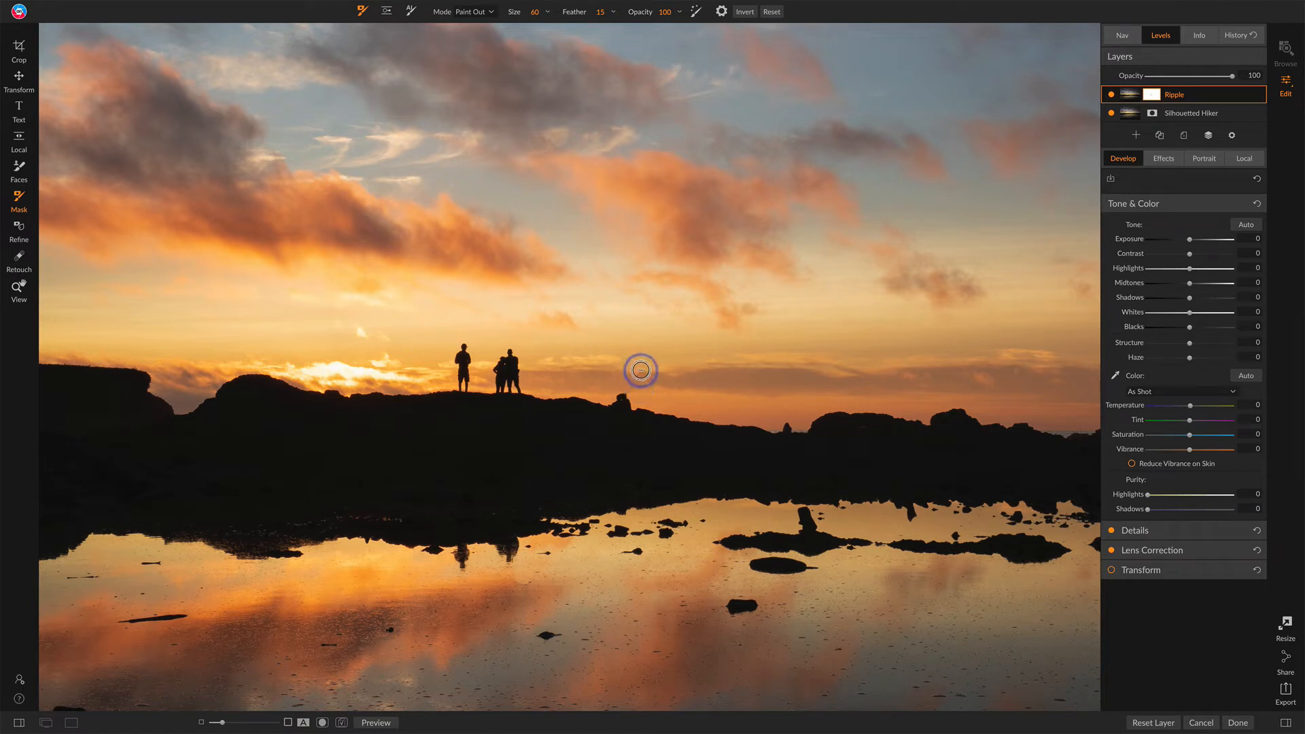
{"action": "left_click_drag", "start_coordinate": [640, 370], "coordinate": [645, 413]}
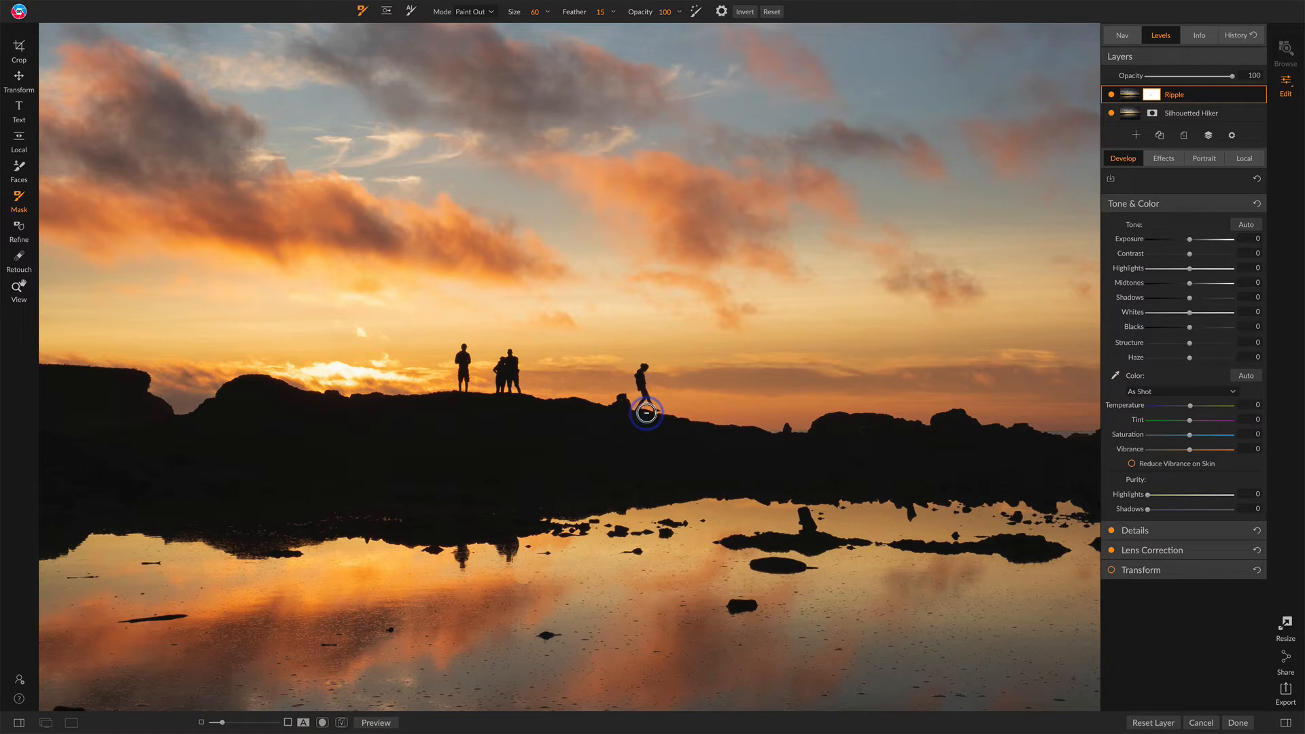
Step: Reveal the walking hiker's reflection too, and display the Ripple layer's mask
{"action": "left_click", "coordinate": [1112, 94]}
{"action": "left_click", "coordinate": [1113, 95]}
{"action": "mouse_move", "coordinate": [639, 510]}
{"action": "left_mouse_down"}
{"action": "mouse_move", "coordinate": [640, 553]}
{"action": "mouse_move", "coordinate": [653, 483]}
{"action": "left_mouse_up"}
{"action": "key", "text": "ctrl+m"}
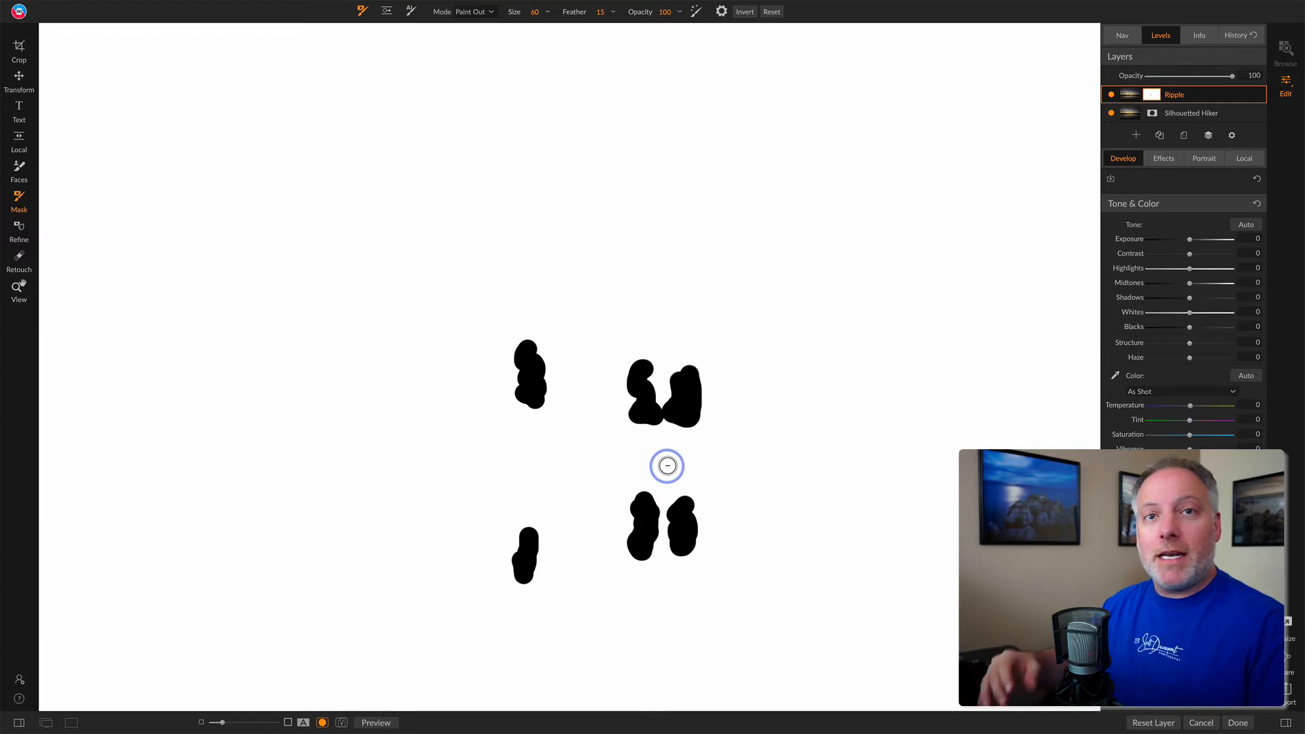
Step: Zoom in on the hikers and erase the lone standing hiker with a size 45 retouch eraser brush
{"action": "key", "text": "o"}
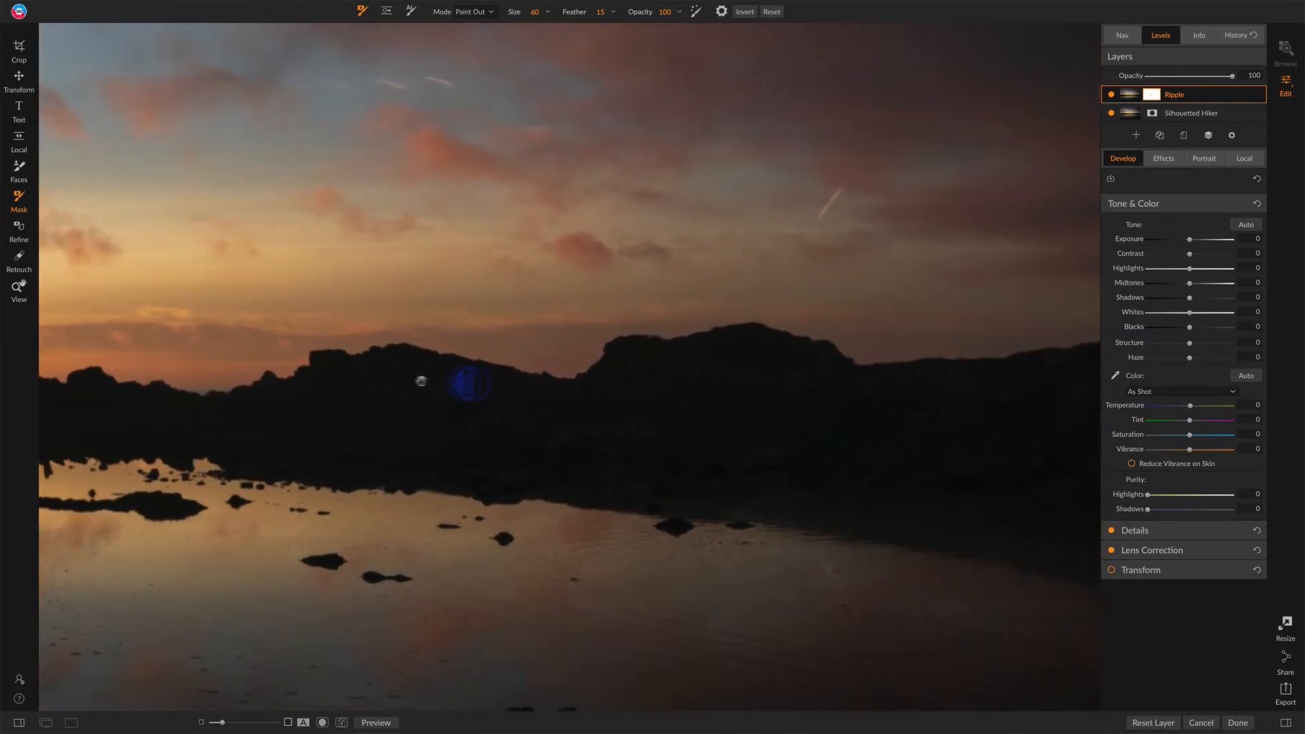
{"action": "left_click_drag", "start_coordinate": [460, 382], "coordinate": [365, 378]}
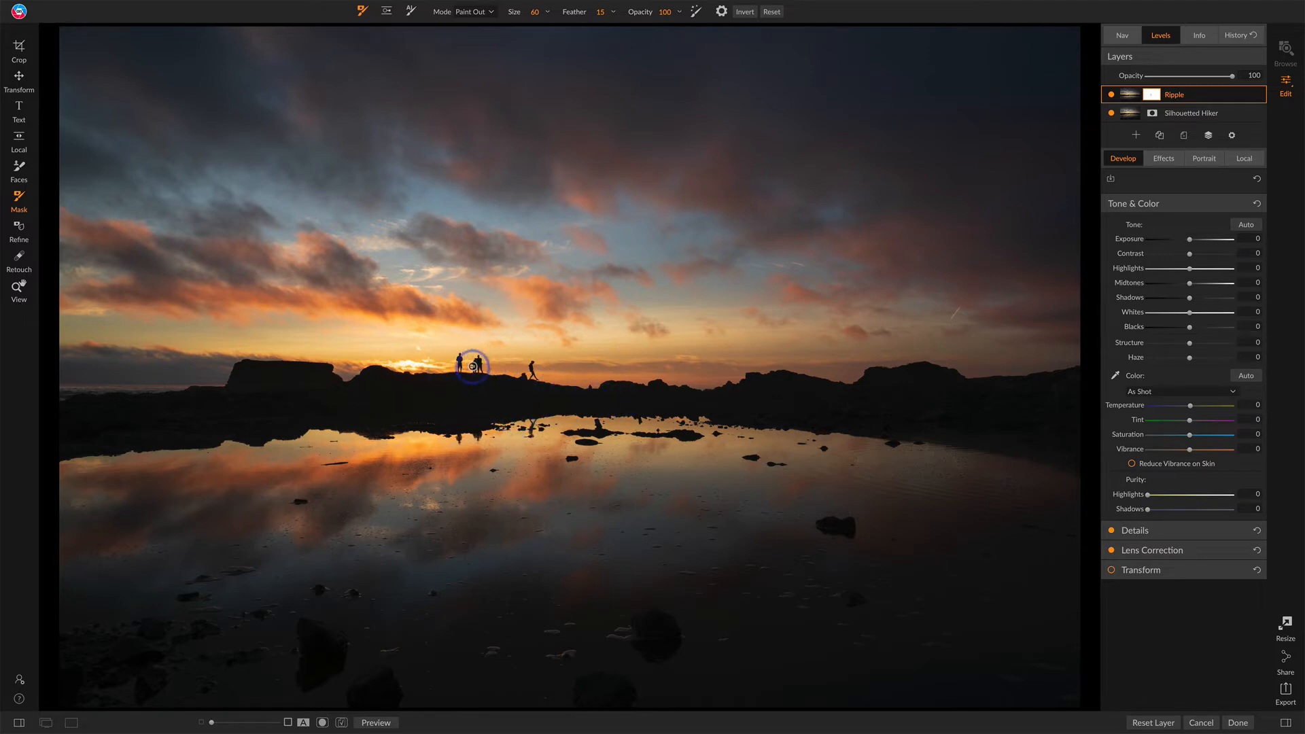
{"action": "key", "text": "space"}
{"action": "left_click", "coordinate": [475, 367]}
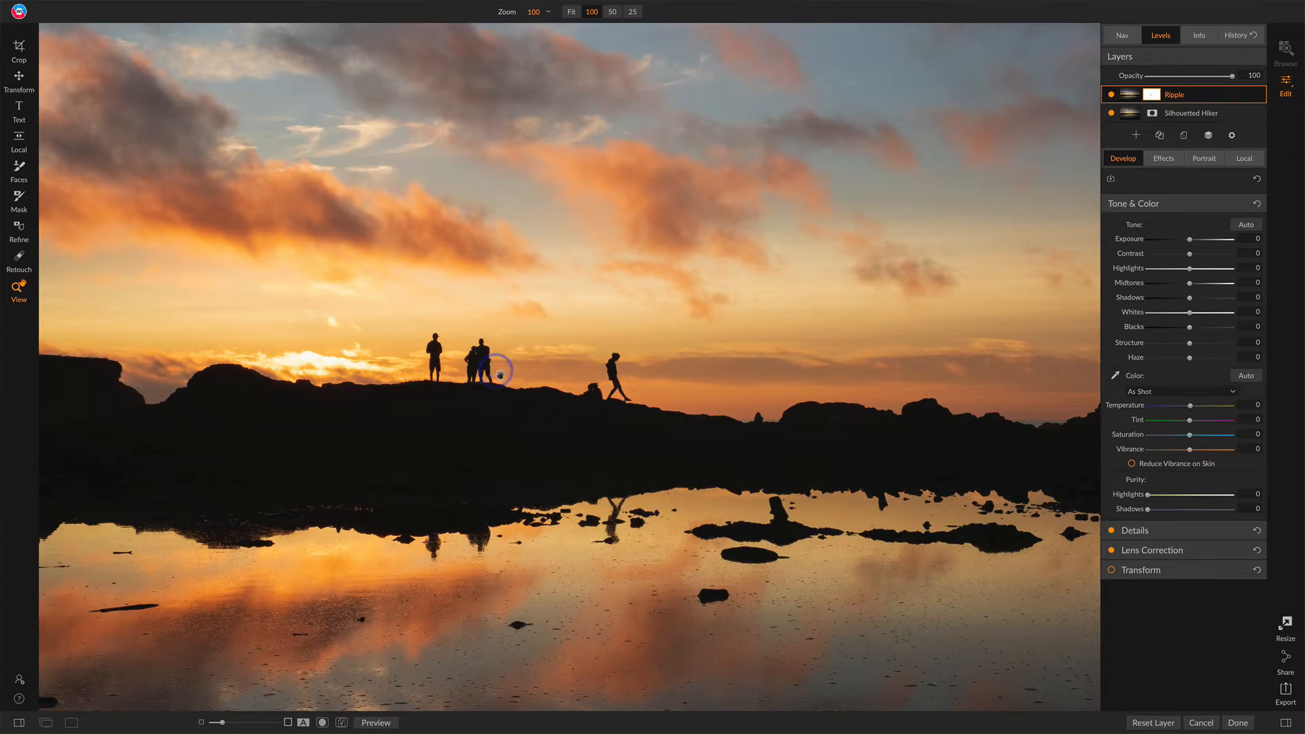
{"action": "left_click_drag", "start_coordinate": [476, 356], "coordinate": [615, 431]}
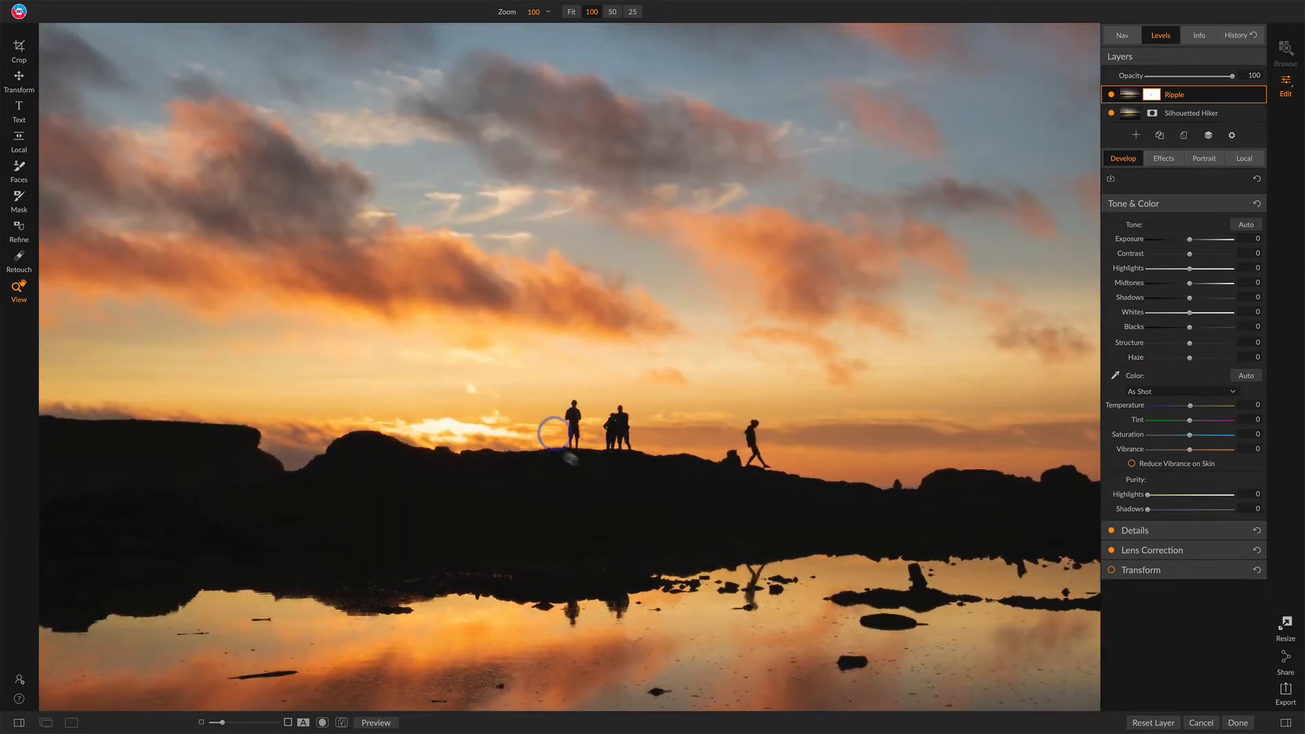
{"action": "left_click", "coordinate": [19, 259]}
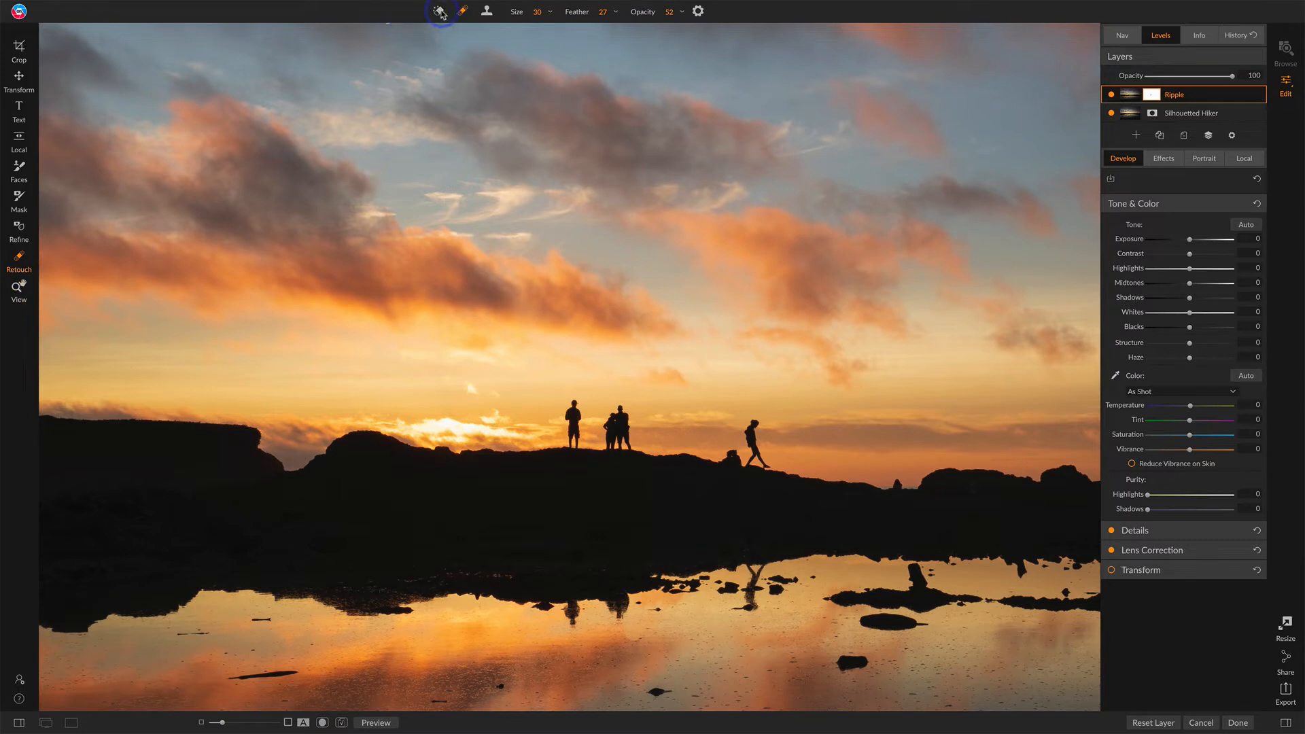
{"action": "left_click", "coordinate": [440, 12]}
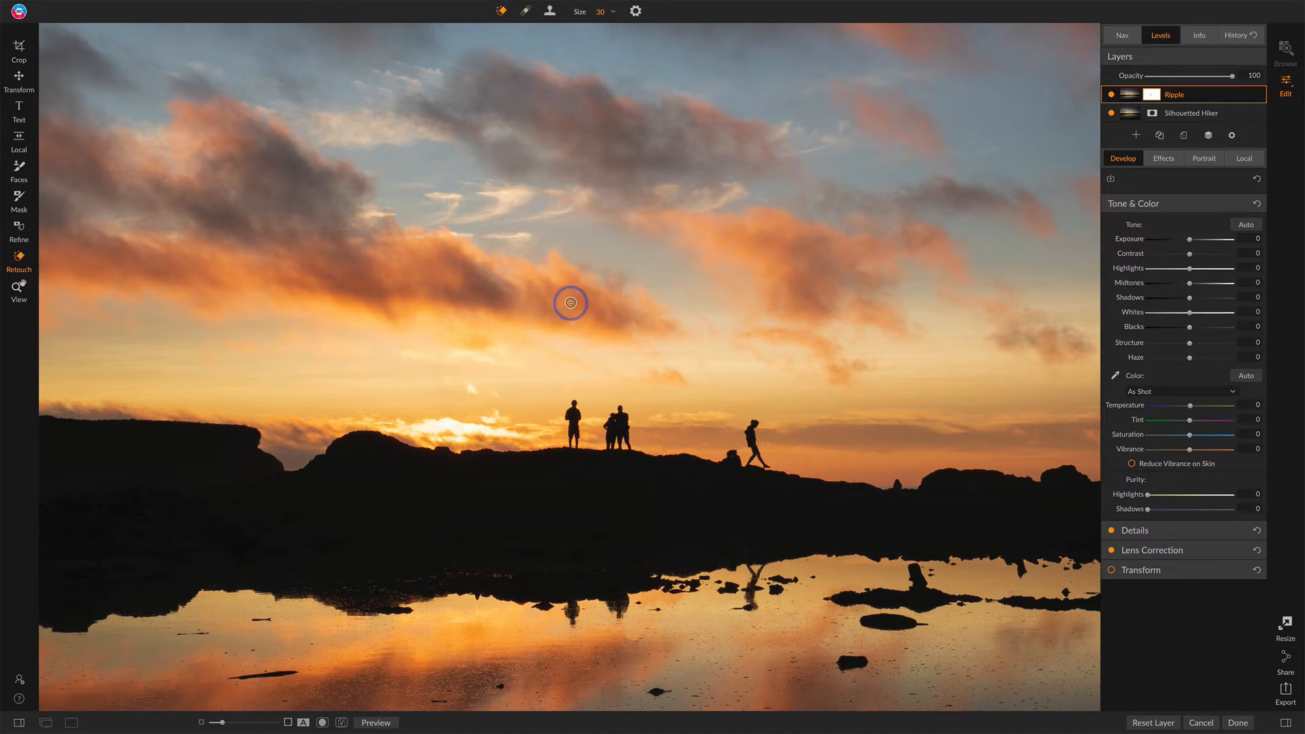
{"action": "key", "text": "bracketright"}
{"action": "key", "text": "bracketright"}
{"action": "key", "text": "bracketright"}
{"action": "mouse_move", "coordinate": [573, 402]}
{"action": "left_mouse_down"}
{"action": "mouse_move", "coordinate": [576, 438]}
{"action": "mouse_move", "coordinate": [574, 414]}
{"action": "left_mouse_up"}
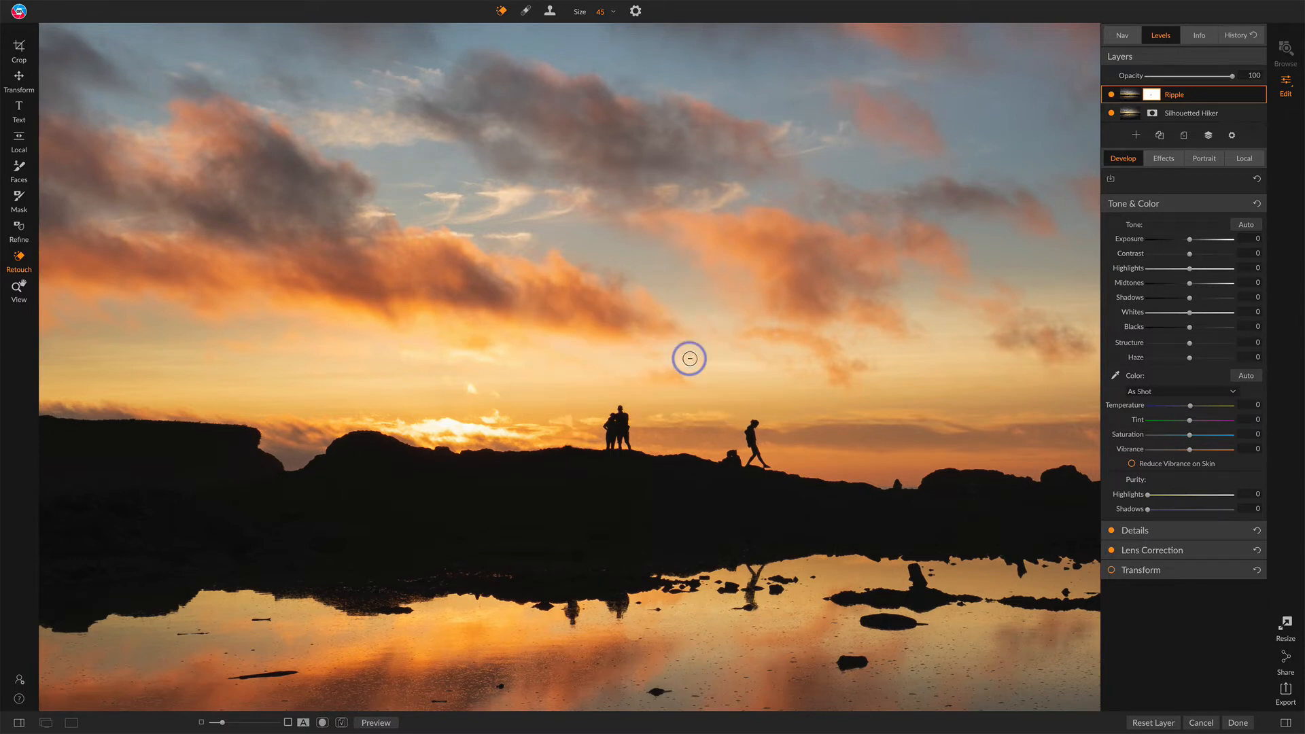
Step: Erase one figure of the remaining pair of hikers with the eraser brush
{"action": "mouse_move", "coordinate": [621, 417]}
{"action": "left_mouse_down"}
{"action": "mouse_move", "coordinate": [598, 435]}
{"action": "mouse_move", "coordinate": [631, 435]}
{"action": "mouse_move", "coordinate": [615, 419]}
{"action": "mouse_move", "coordinate": [617, 433]}
{"action": "left_mouse_up"}
{"action": "mouse_move", "coordinate": [617, 433]}
{"action": "left_mouse_down"}
{"action": "mouse_move", "coordinate": [621, 417]}
{"action": "mouse_move", "coordinate": [626, 438]}
{"action": "mouse_move", "coordinate": [604, 444]}
{"action": "mouse_move", "coordinate": [619, 424]}
{"action": "left_mouse_up"}
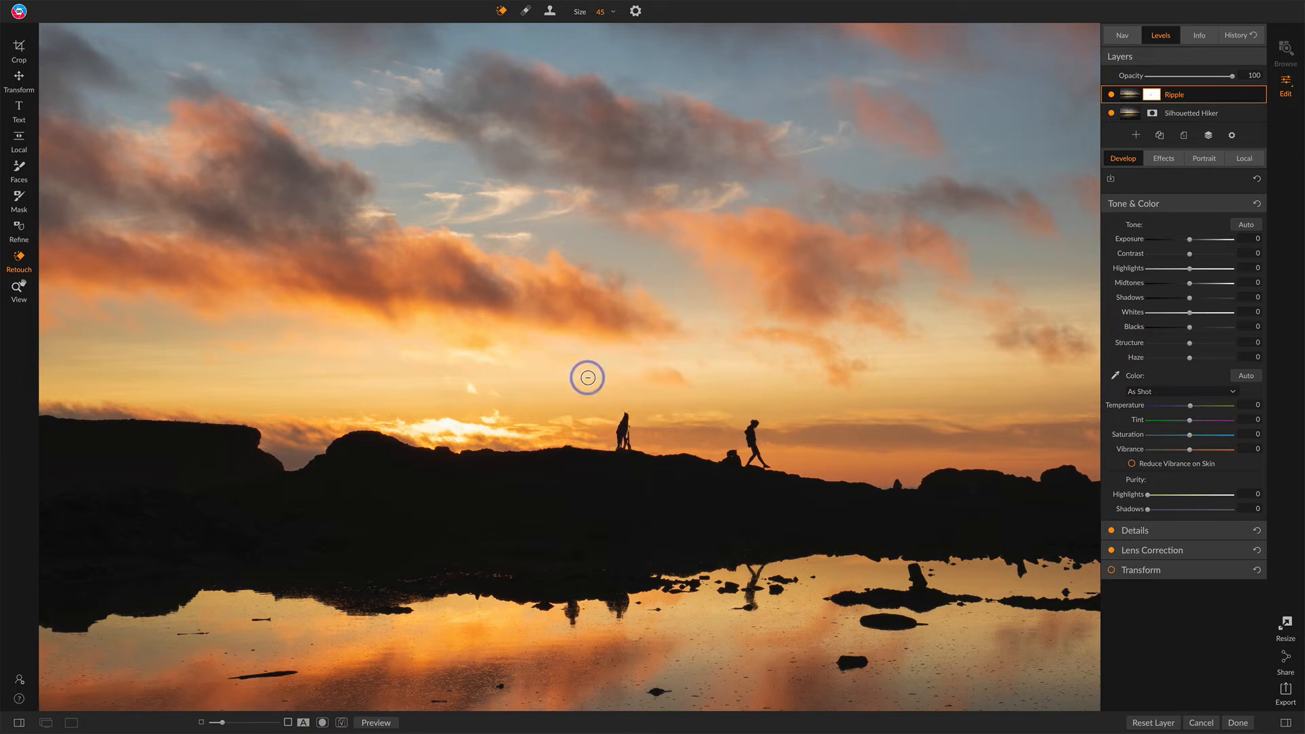
{"action": "mouse_move", "coordinate": [623, 412]}
{"action": "left_mouse_down"}
{"action": "mouse_move", "coordinate": [620, 449]}
{"action": "mouse_move", "coordinate": [621, 417]}
{"action": "mouse_move", "coordinate": [631, 437]}
{"action": "left_mouse_up"}
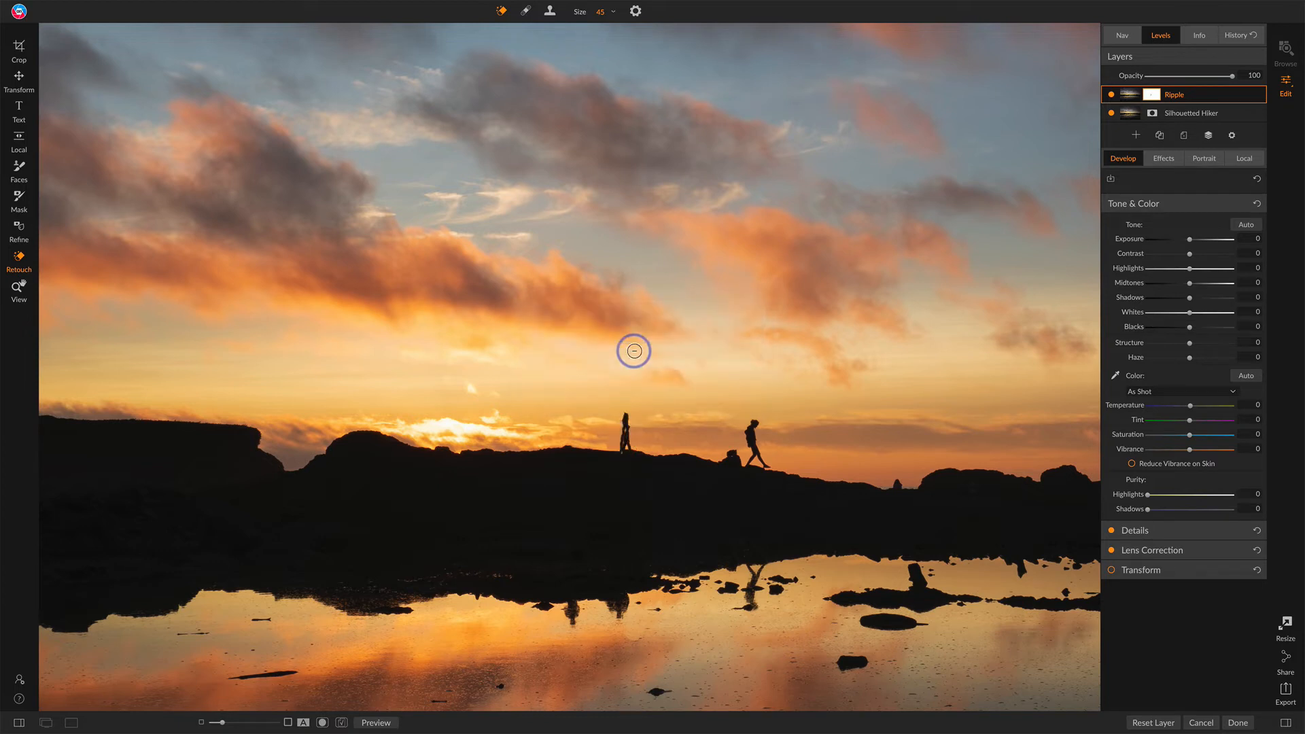
Step: Clone sky and rock over the leftover traces beside the remaining hiker with the Clone Stamp
{"action": "left_click", "coordinate": [550, 12]}
{"action": "left_click", "coordinate": [591, 425], "text": "alt"}
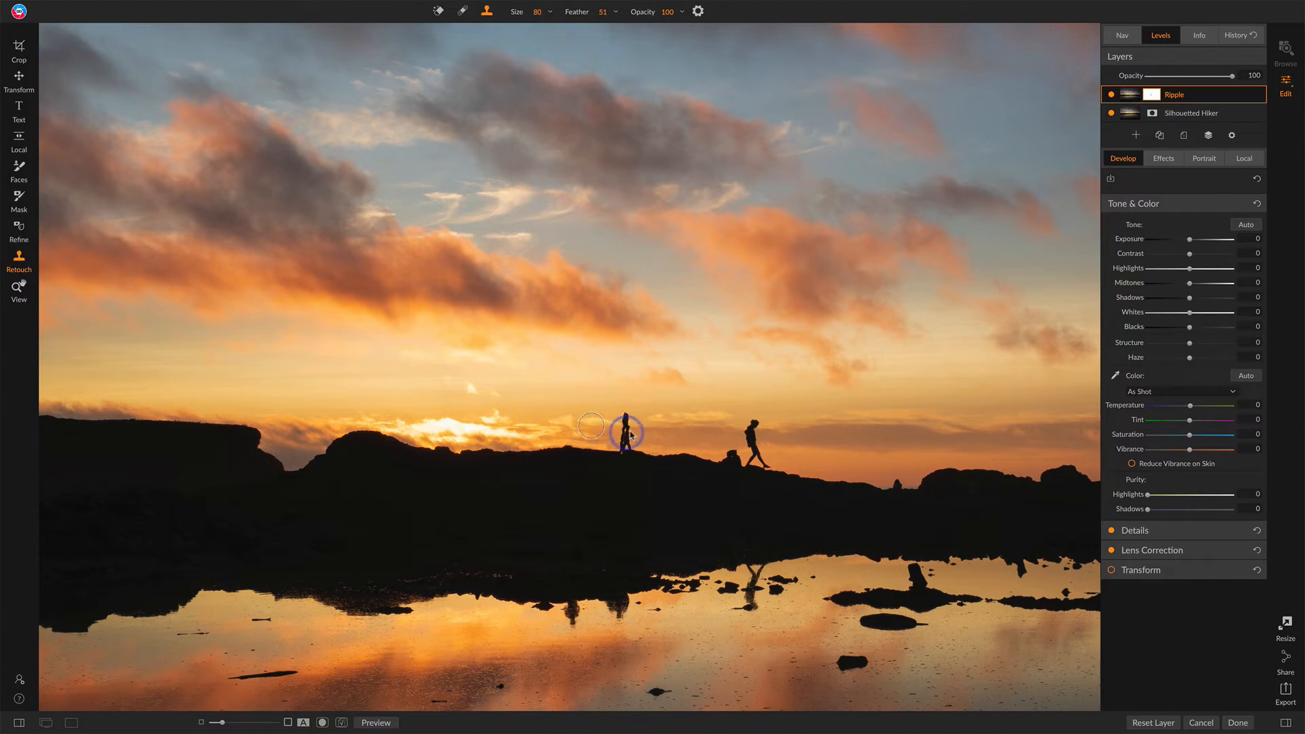
{"action": "left_click", "coordinate": [646, 432]}
{"action": "left_click_drag", "start_coordinate": [631, 434], "coordinate": [628, 435]}
{"action": "left_click_drag", "start_coordinate": [626, 435], "coordinate": [623, 435]}
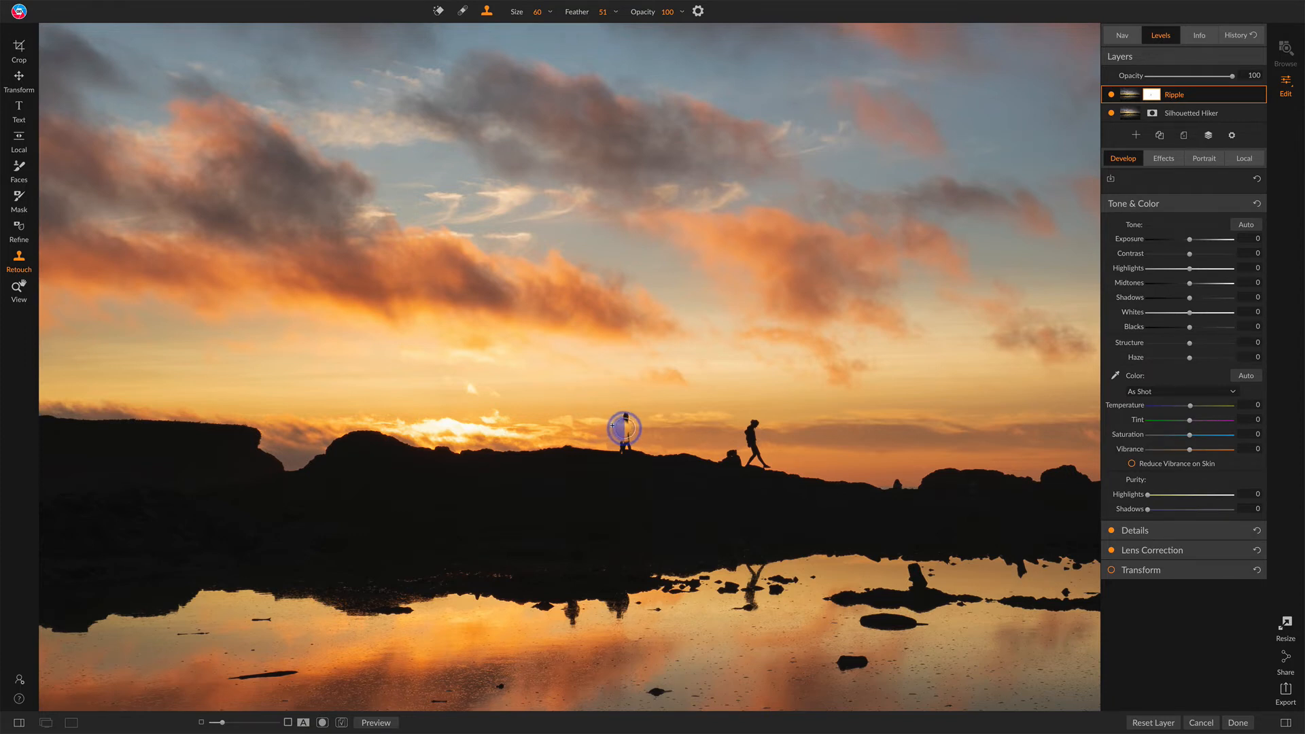
{"action": "left_click", "coordinate": [625, 428]}
Step: Set the Clone Stamp size to 45 and clone away the remnants around the hiker's feet
{"action": "key", "text": "["}
{"action": "key", "text": "["}
{"action": "key", "text": "["}
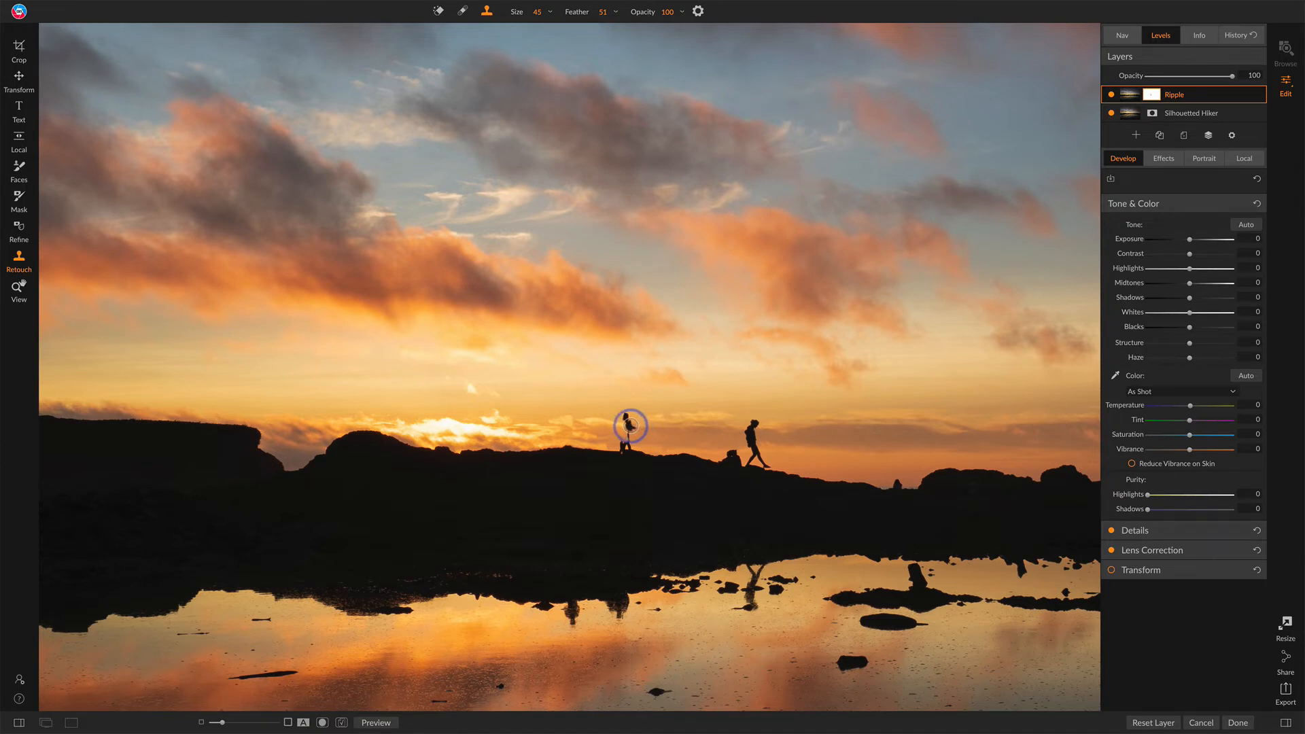
{"action": "left_click", "coordinate": [632, 426], "text": "alt"}
{"action": "left_click_drag", "start_coordinate": [628, 428], "coordinate": [627, 430]}
{"action": "mouse_move", "coordinate": [732, 454]}
{"action": "left_mouse_down"}
{"action": "mouse_move", "coordinate": [734, 465]}
{"action": "mouse_move", "coordinate": [600, 453]}
{"action": "mouse_move", "coordinate": [620, 440]}
{"action": "mouse_move", "coordinate": [622, 453]}
{"action": "left_mouse_up"}
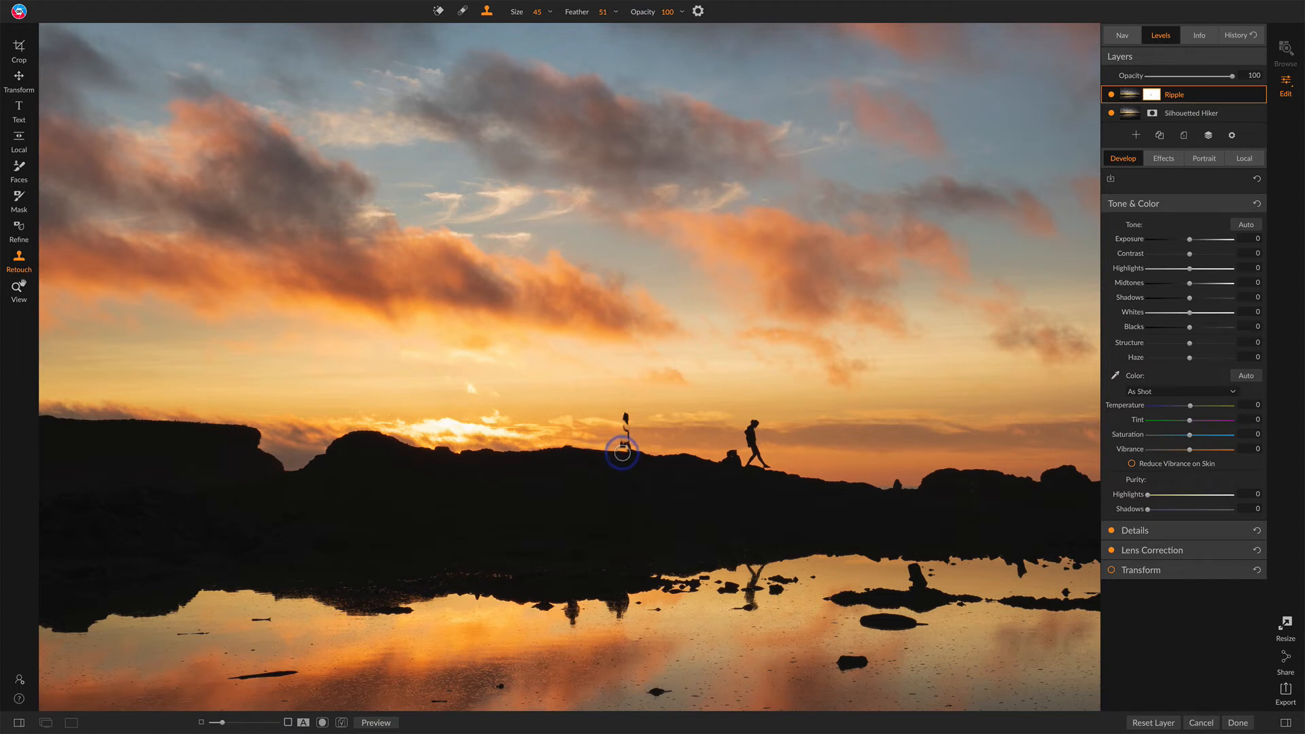
{"action": "mouse_move", "coordinate": [622, 452]}
{"action": "left_mouse_down"}
{"action": "mouse_move", "coordinate": [623, 441]}
{"action": "mouse_move", "coordinate": [644, 450]}
{"action": "left_mouse_up"}
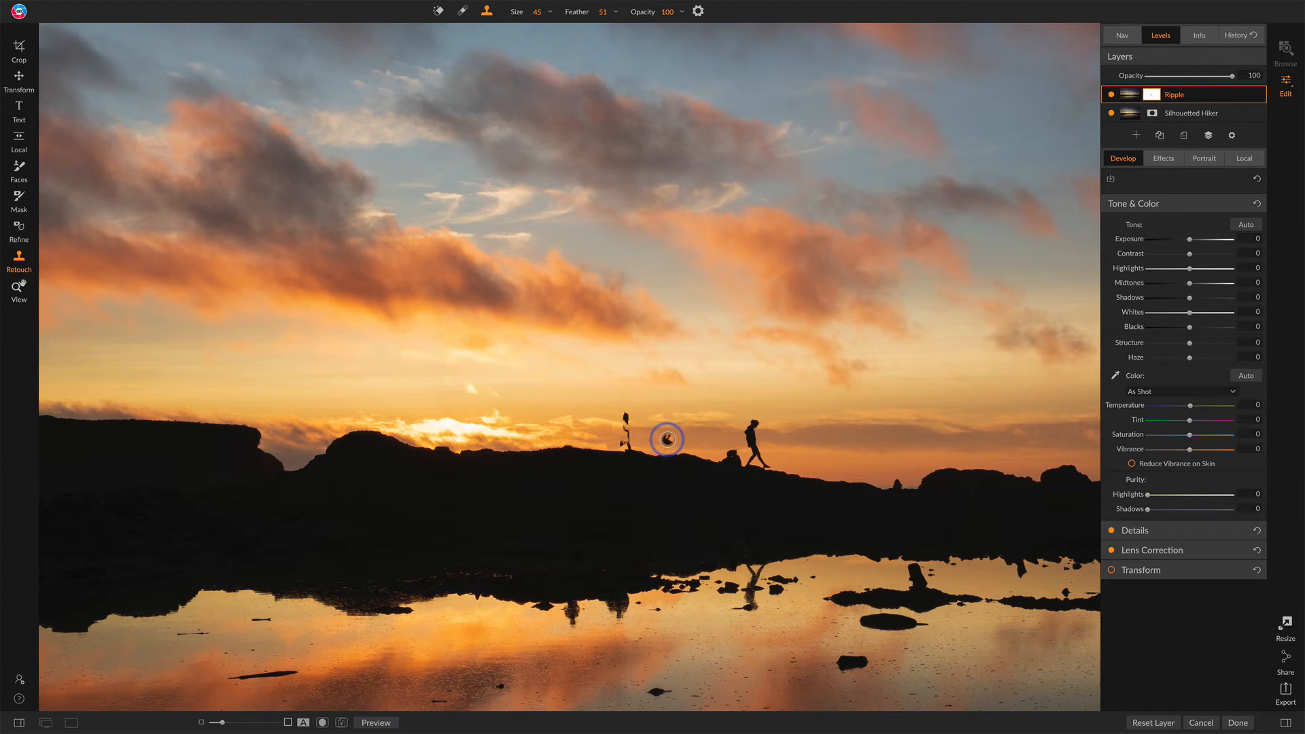
Step: Switch to the Perfect Eraser at size 45 and erase the leftover figure of the left hiker on the ridge
{"action": "left_click", "coordinate": [438, 11]}
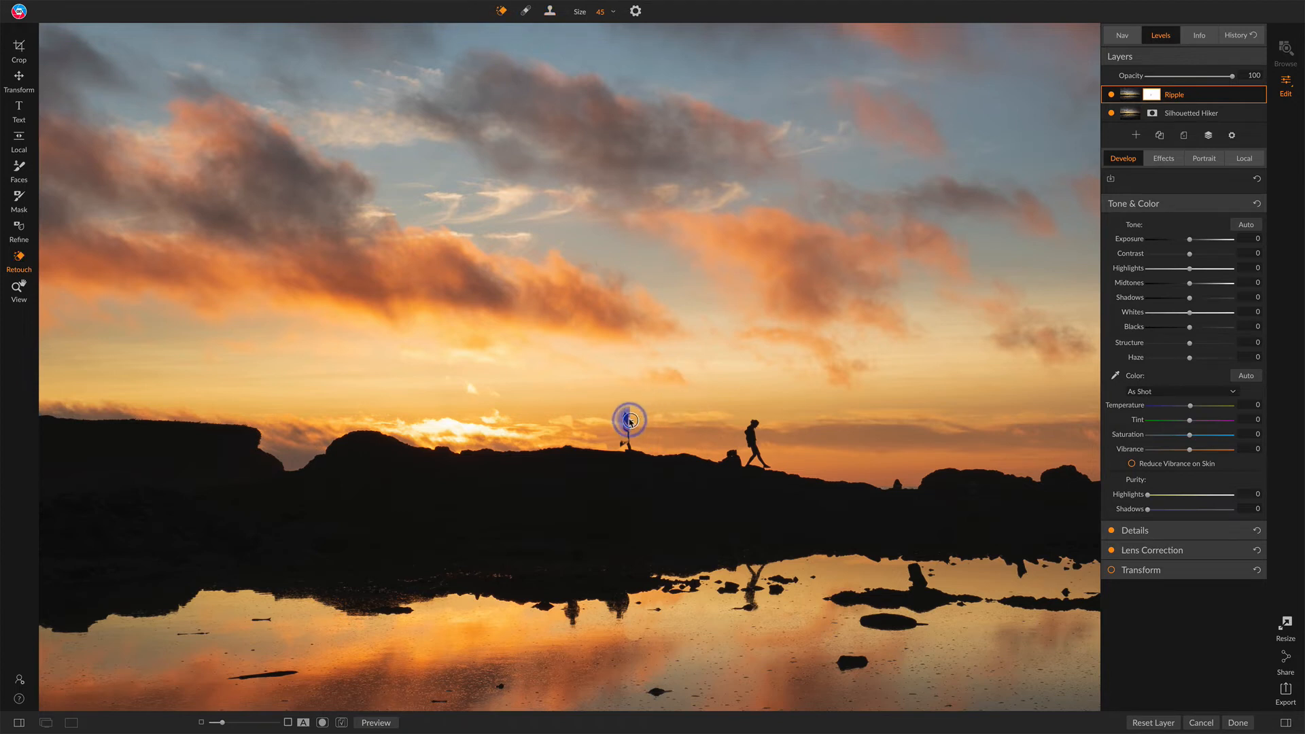
{"action": "left_click", "coordinate": [627, 416]}
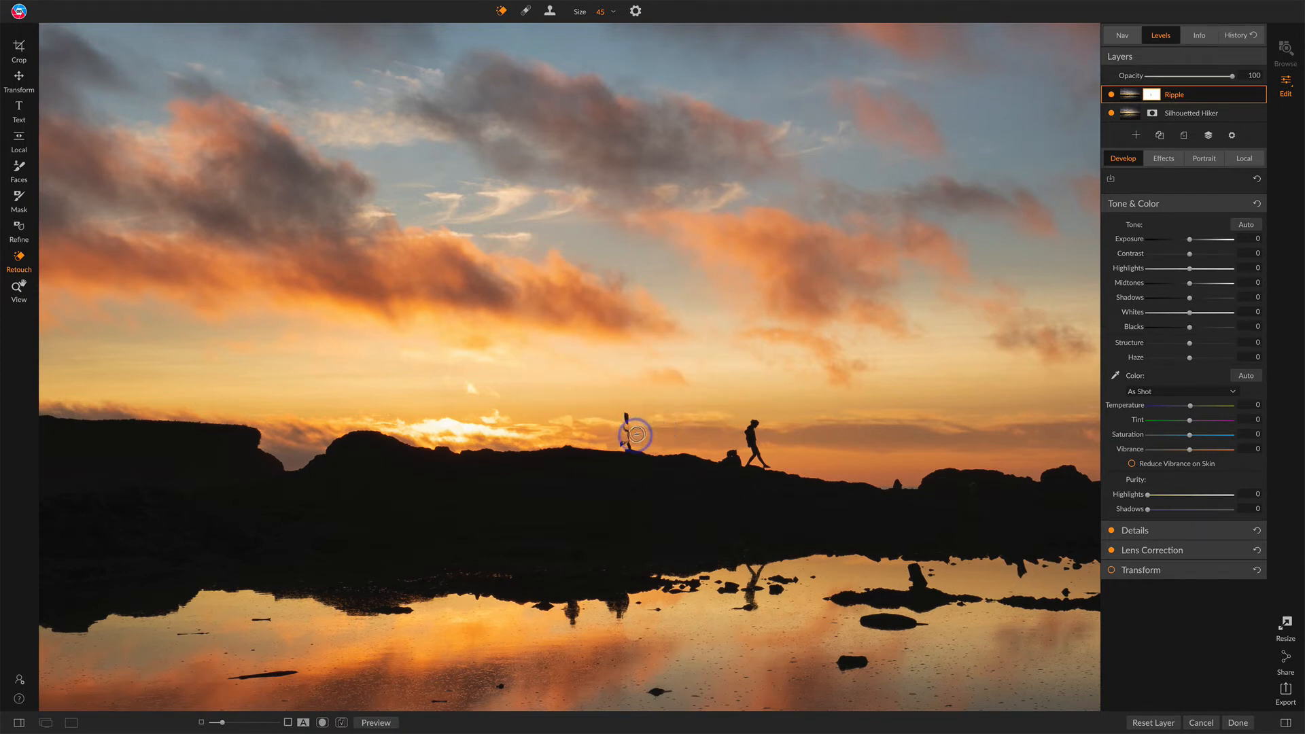
{"action": "left_click", "coordinate": [626, 446]}
{"action": "mouse_move", "coordinate": [625, 445]}
{"action": "left_mouse_down"}
{"action": "mouse_move", "coordinate": [626, 417]}
{"action": "mouse_move", "coordinate": [631, 443]}
{"action": "mouse_move", "coordinate": [627, 411]}
{"action": "mouse_move", "coordinate": [632, 446]}
{"action": "left_mouse_up"}
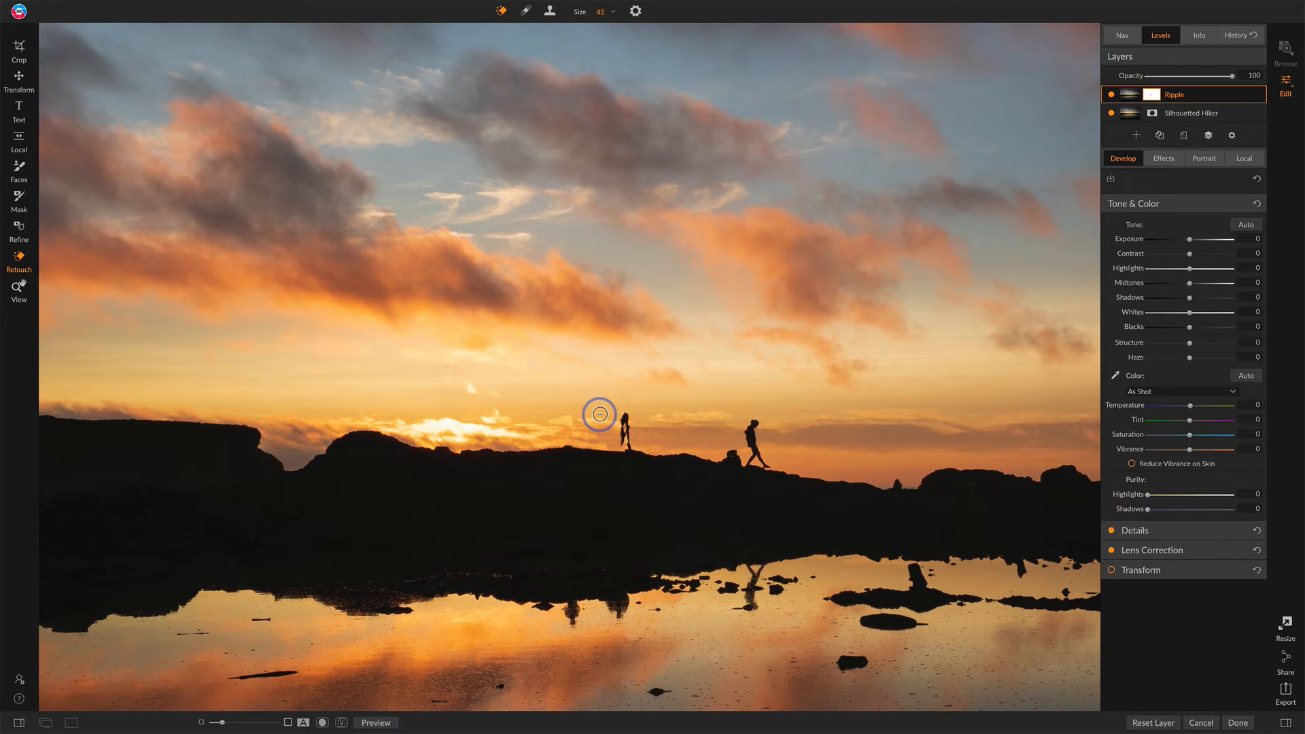
Step: Enlarge the Clone Stamp to size 60 and clone over the ridge around the left hiker's position
{"action": "key", "text": "s"}
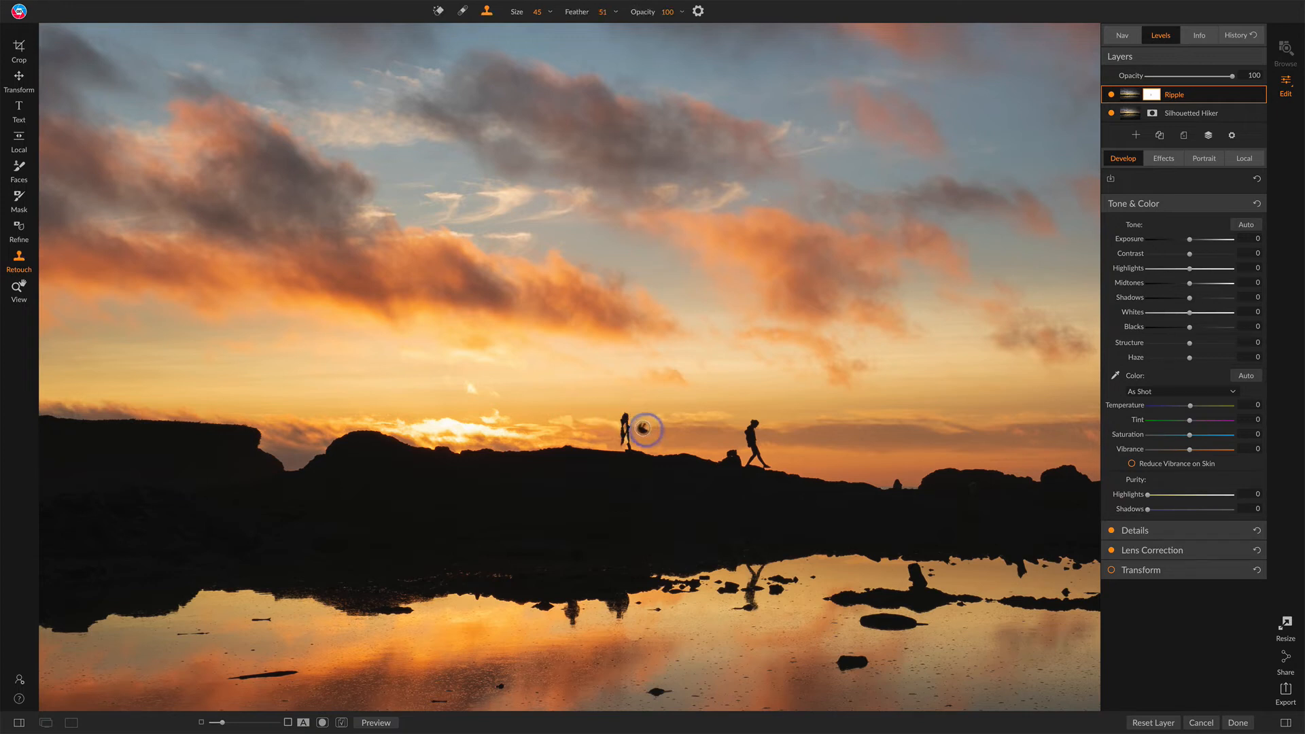
{"action": "key", "text": "bracketright"}
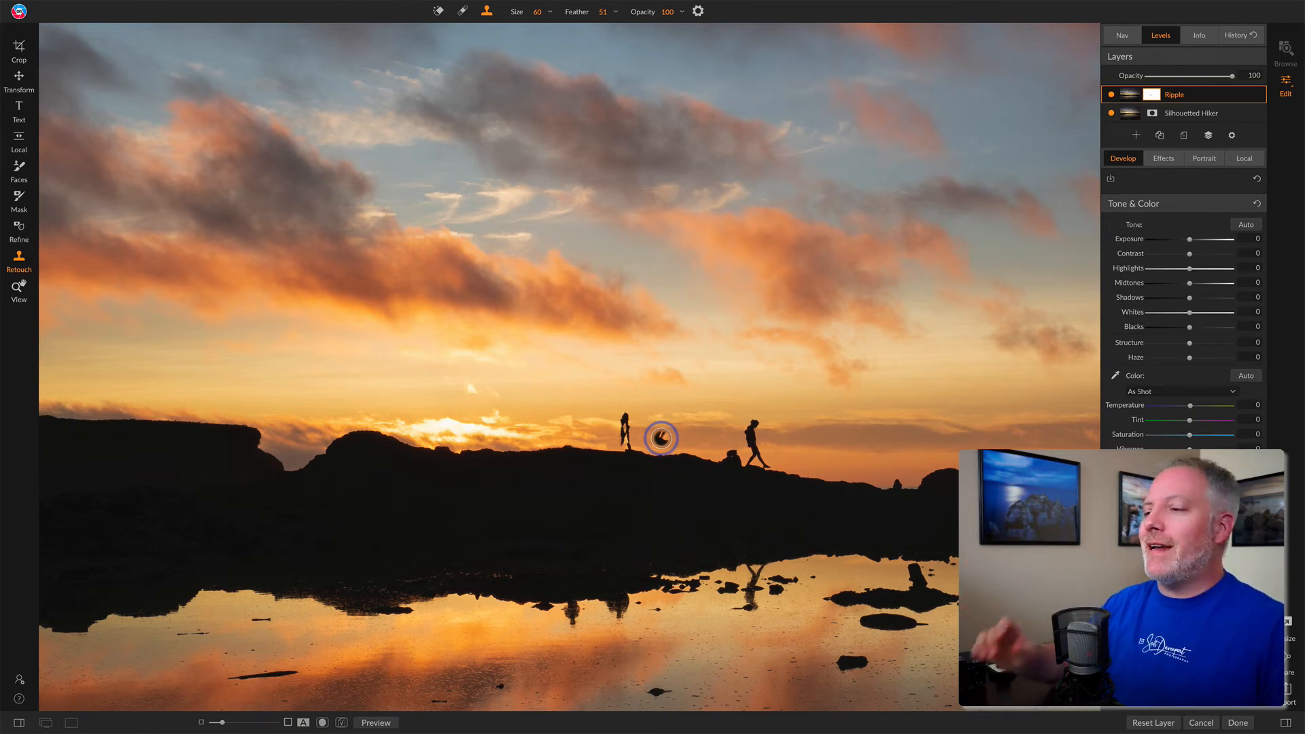
{"action": "left_click", "coordinate": [625, 450]}
{"action": "left_click", "coordinate": [686, 449]}
Step: Merge the two layers into one, then erase the left hiker again with the Perfect Eraser
{"action": "left_click", "coordinate": [1209, 137]}
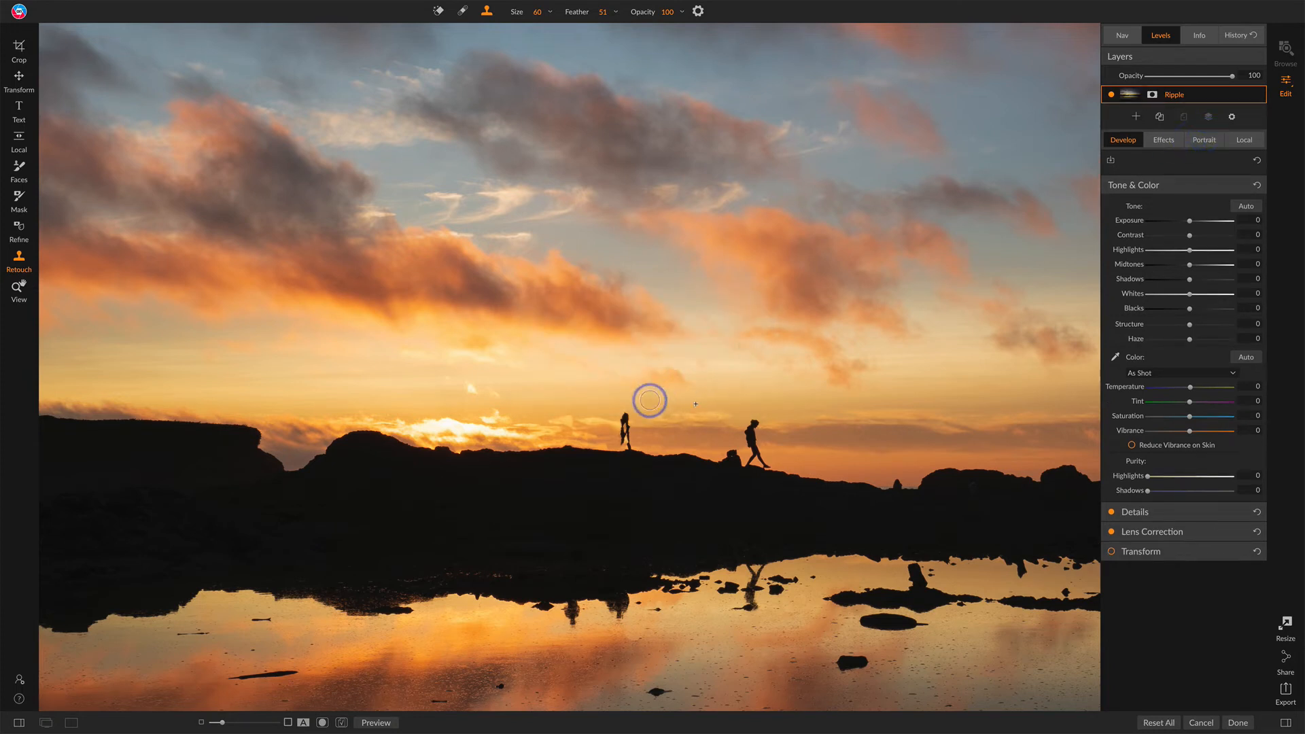
{"action": "key", "text": "q"}
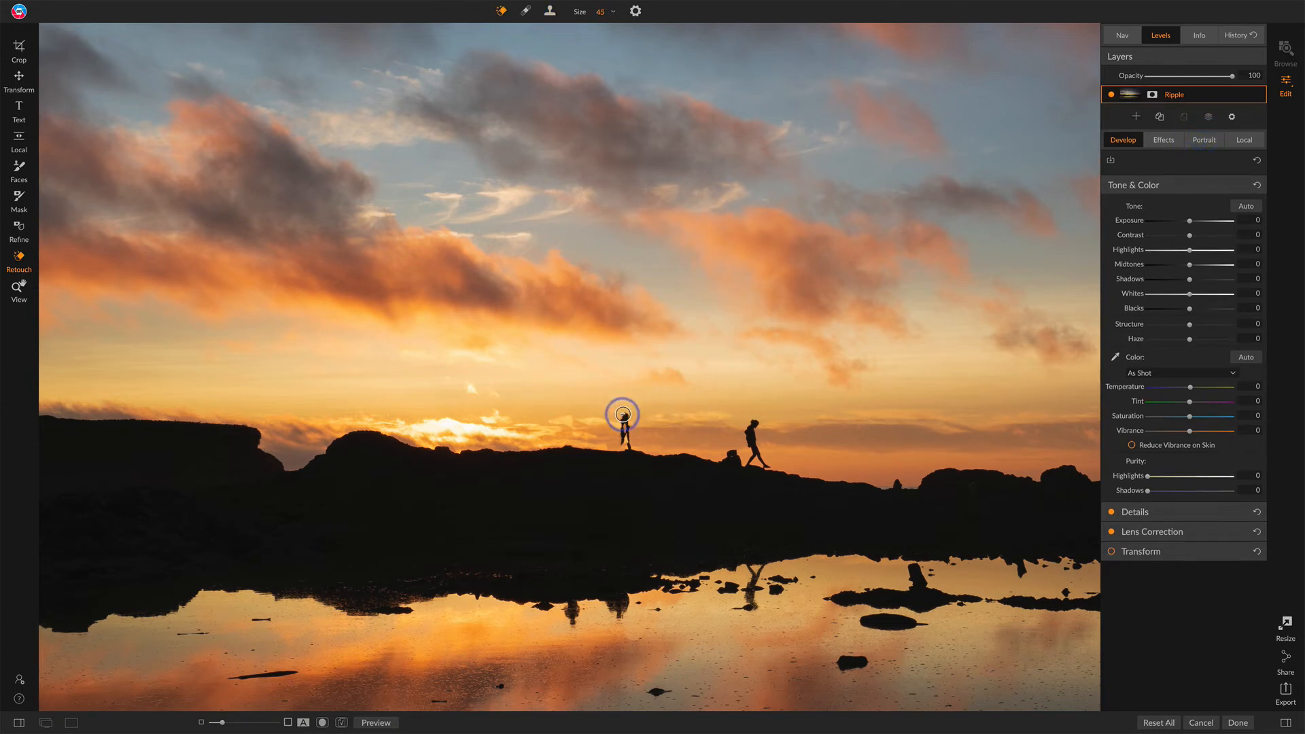
{"action": "mouse_move", "coordinate": [621, 416]}
{"action": "left_mouse_down"}
{"action": "mouse_move", "coordinate": [622, 446]}
{"action": "mouse_move", "coordinate": [628, 415]}
{"action": "left_mouse_up"}
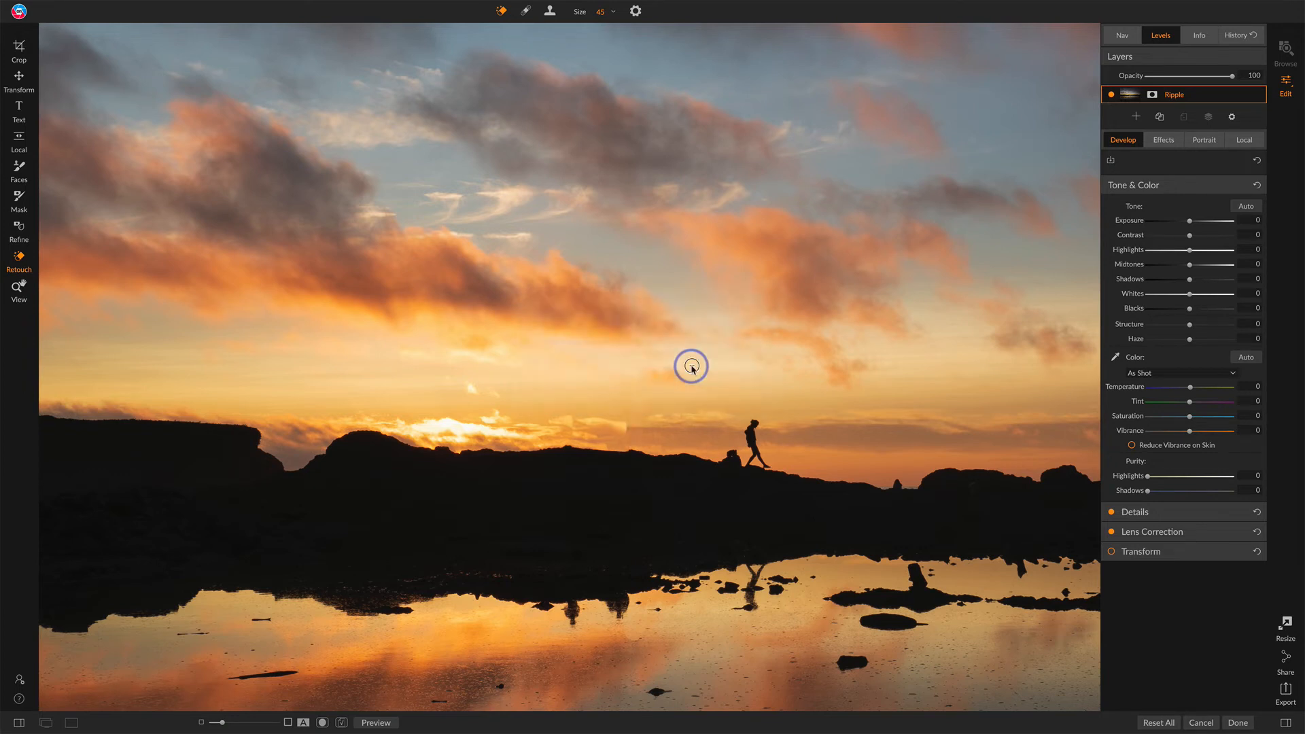
Step: Touch up the spot where the left hiker stood with the Retouch Brush
{"action": "key", "text": "shift+r"}
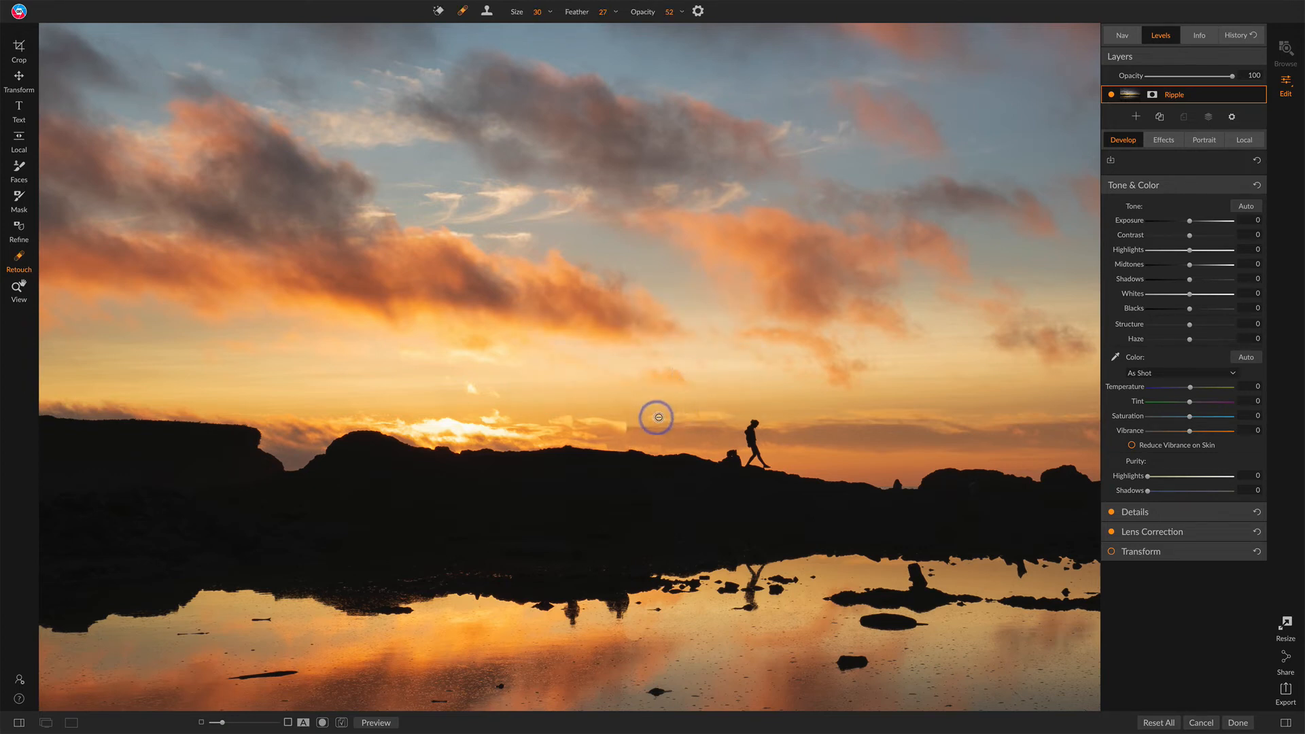
{"action": "left_click", "coordinate": [622, 430]}
{"action": "left_click", "coordinate": [626, 428]}
{"action": "left_click", "coordinate": [627, 423]}
Step: Clone over the hikers' reflection in the pool with a size 45 Clone Stamp
{"action": "key", "text": "s"}
{"action": "key", "text": "bracketleft"}
{"action": "key", "text": "bracketleft"}
{"action": "key", "text": "bracketleft"}
{"action": "left_click", "coordinate": [587, 600], "text": "alt"}
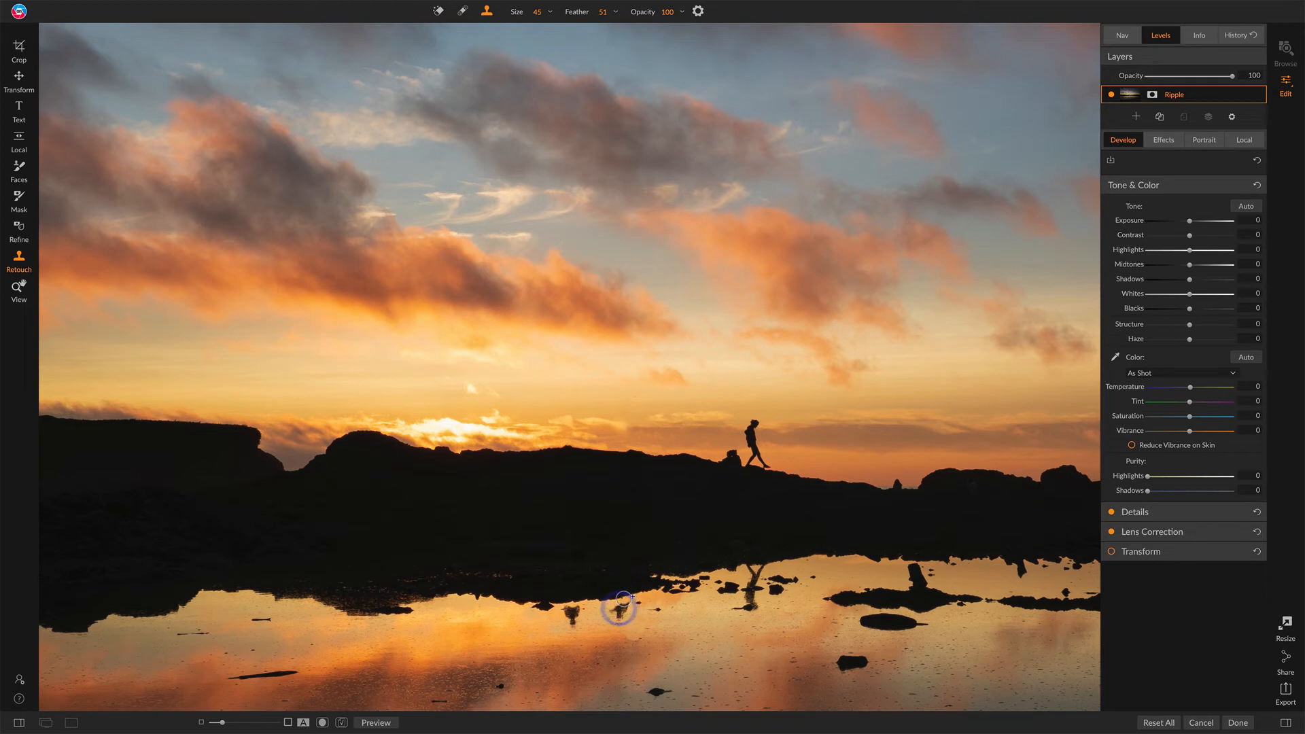
Step: Erase the remaining hiker reflections in the pool with a size 40 Perfect Eraser
{"action": "key", "text": "q"}
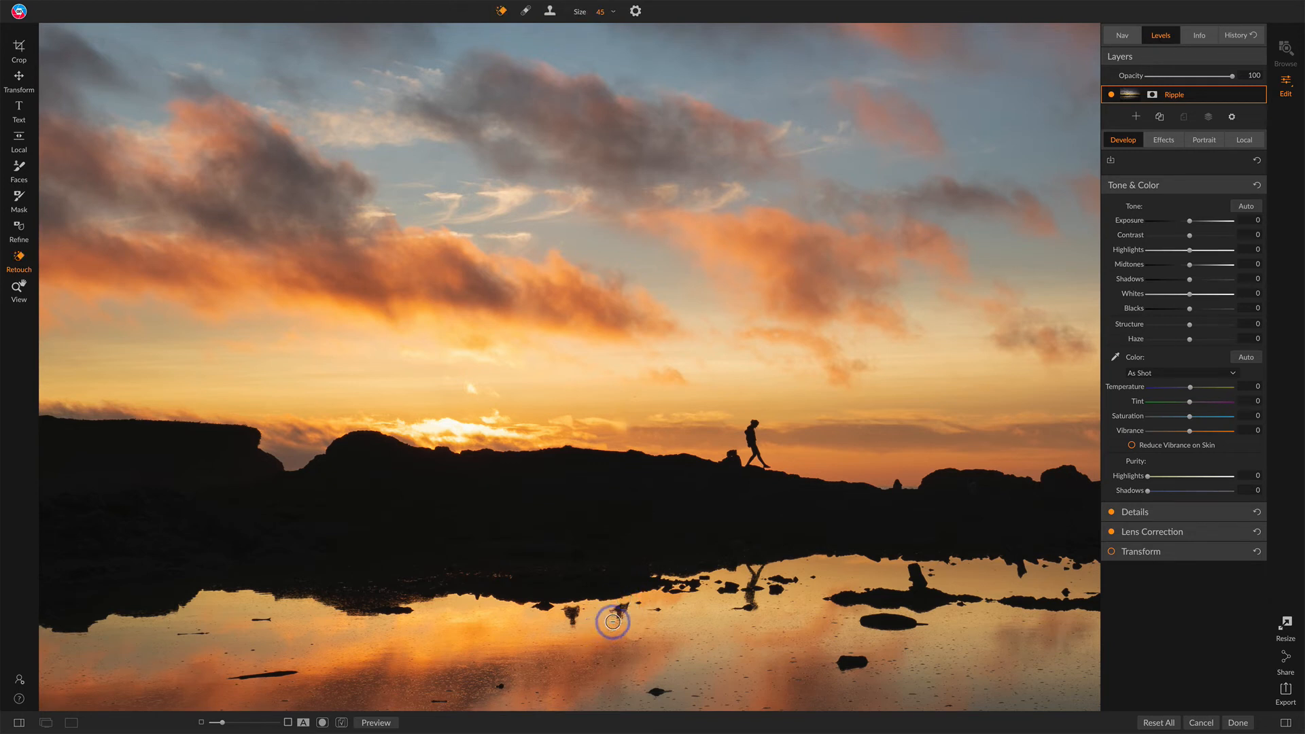
{"action": "key", "text": "bracketright"}
{"action": "key", "text": "bracketright"}
{"action": "key", "text": "bracketright"}
{"action": "key", "text": "bracketright"}
{"action": "key", "text": "bracketright"}
{"action": "key", "text": "bracketright"}
{"action": "key", "text": "bracketleft"}
{"action": "key", "text": "bracketleft"}
{"action": "key", "text": "bracketleft"}
{"action": "key", "text": "bracketleft"}
{"action": "key", "text": "bracketleft"}
{"action": "key", "text": "bracketleft"}
{"action": "left_click_drag", "start_coordinate": [614, 616], "coordinate": [619, 615]}
{"action": "mouse_move", "coordinate": [571, 623]}
{"action": "left_mouse_down"}
{"action": "mouse_move", "coordinate": [563, 616]}
{"action": "mouse_move", "coordinate": [575, 618]}
{"action": "left_mouse_up"}
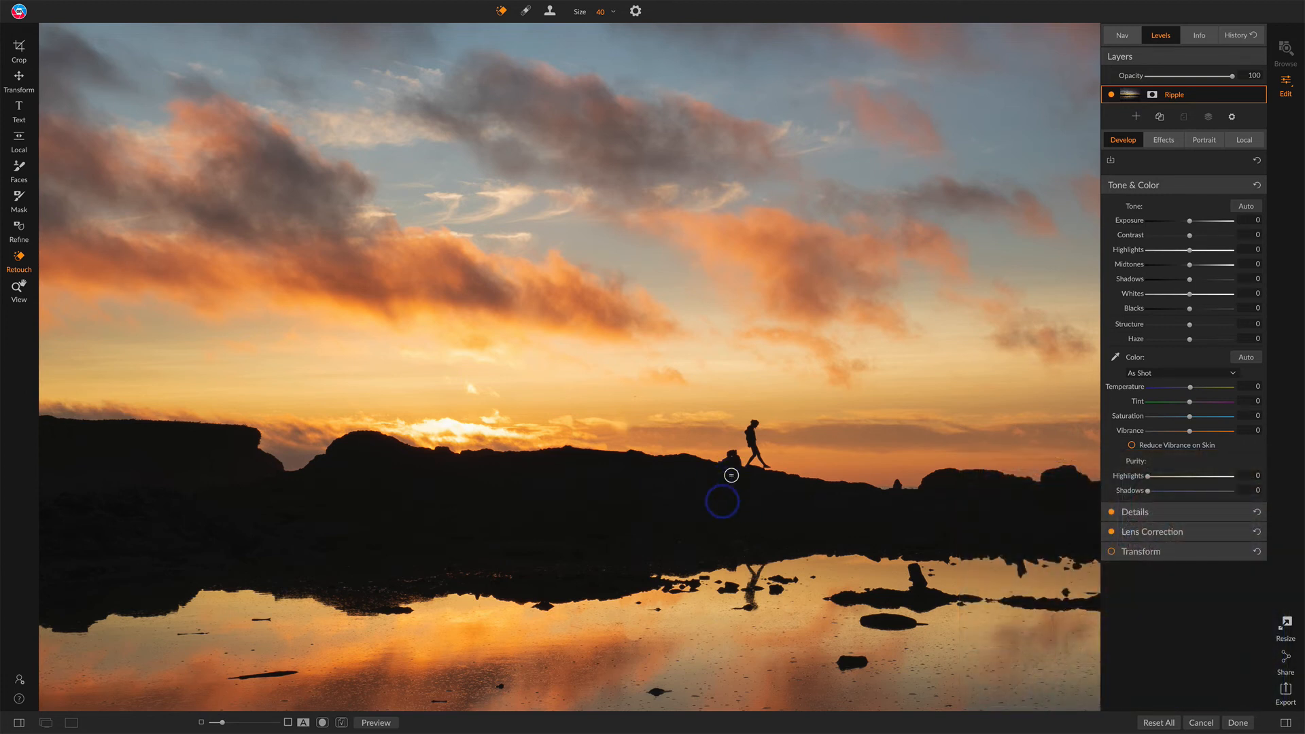
Step: Shrink the eraser to size 15 and erase the small bump beside the walking hiker's feet
{"action": "key", "text": "["}
{"action": "key", "text": "["}
{"action": "key", "text": "["}
{"action": "key", "text": "["}
{"action": "key", "text": "["}
{"action": "left_click", "coordinate": [732, 457]}
Step: Fit the photo to the window and set Exposure to 0.05 and Shadows to 4
{"action": "key", "text": "ctrl+0"}
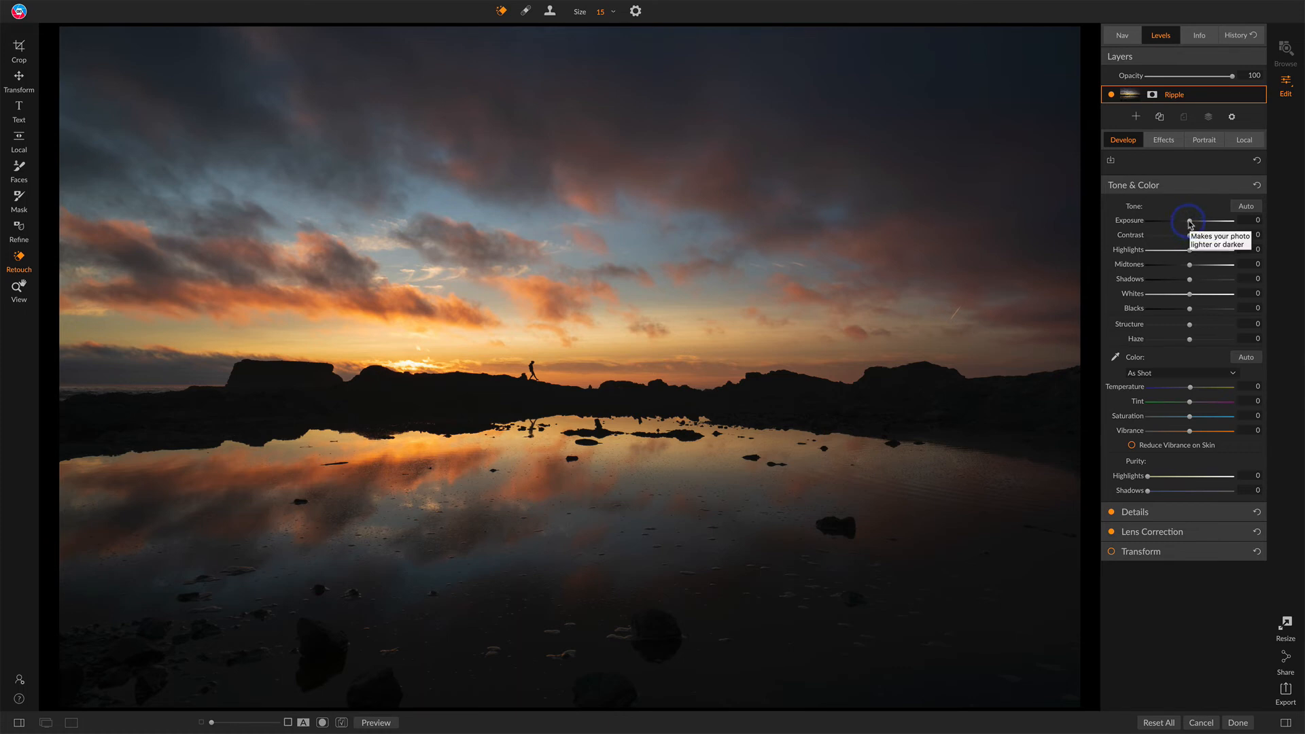
{"action": "left_click_drag", "start_coordinate": [1190, 223], "coordinate": [1189, 223]}
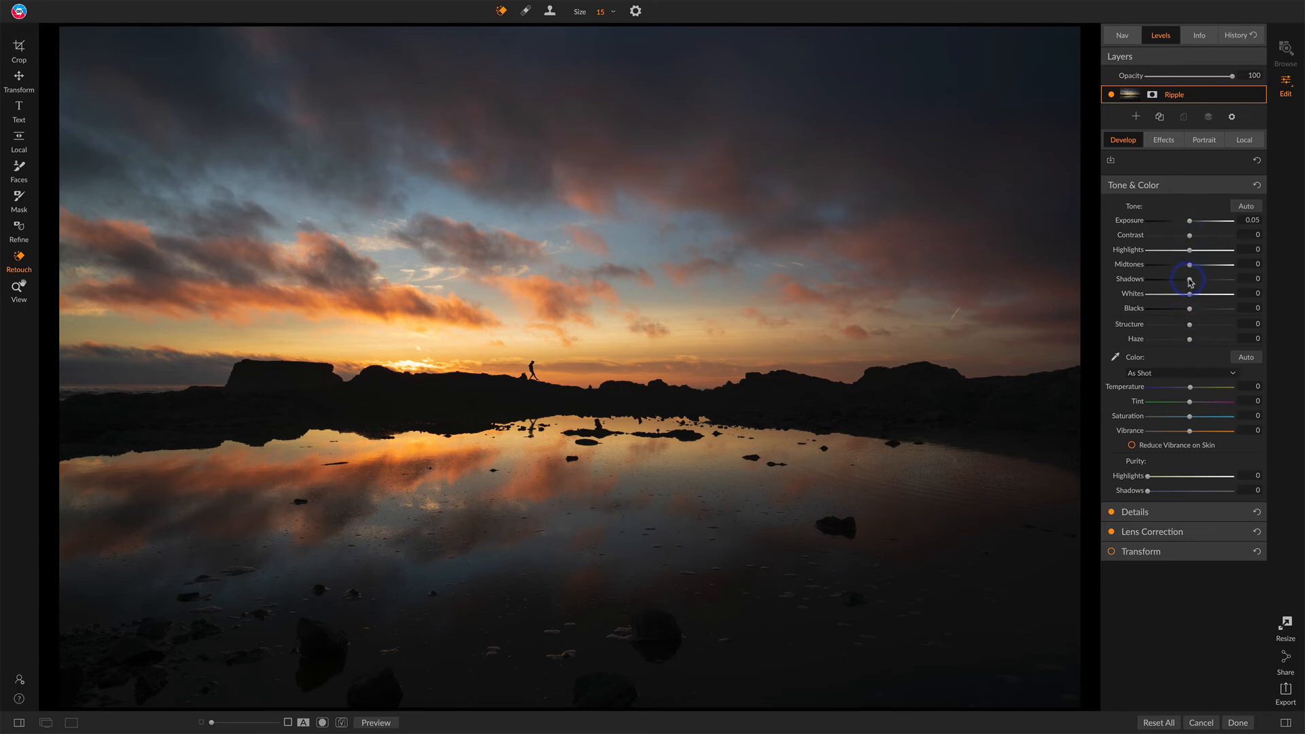
{"action": "left_click_drag", "start_coordinate": [1191, 282], "coordinate": [1192, 284]}
Step: Add a Glow filter using the Normal preset with Softlight Strong mode
{"action": "left_click", "coordinate": [1166, 140]}
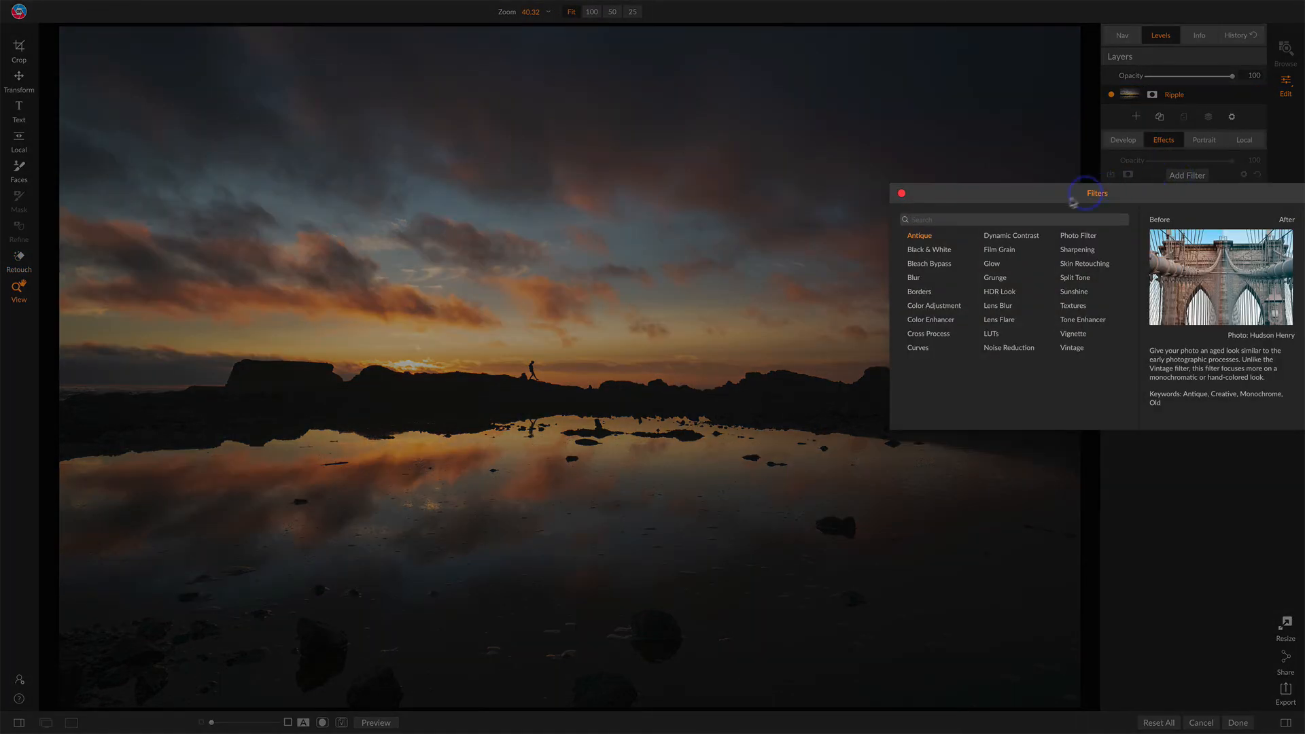
{"action": "left_click", "coordinate": [997, 267]}
{"action": "double_click", "coordinate": [997, 266]}
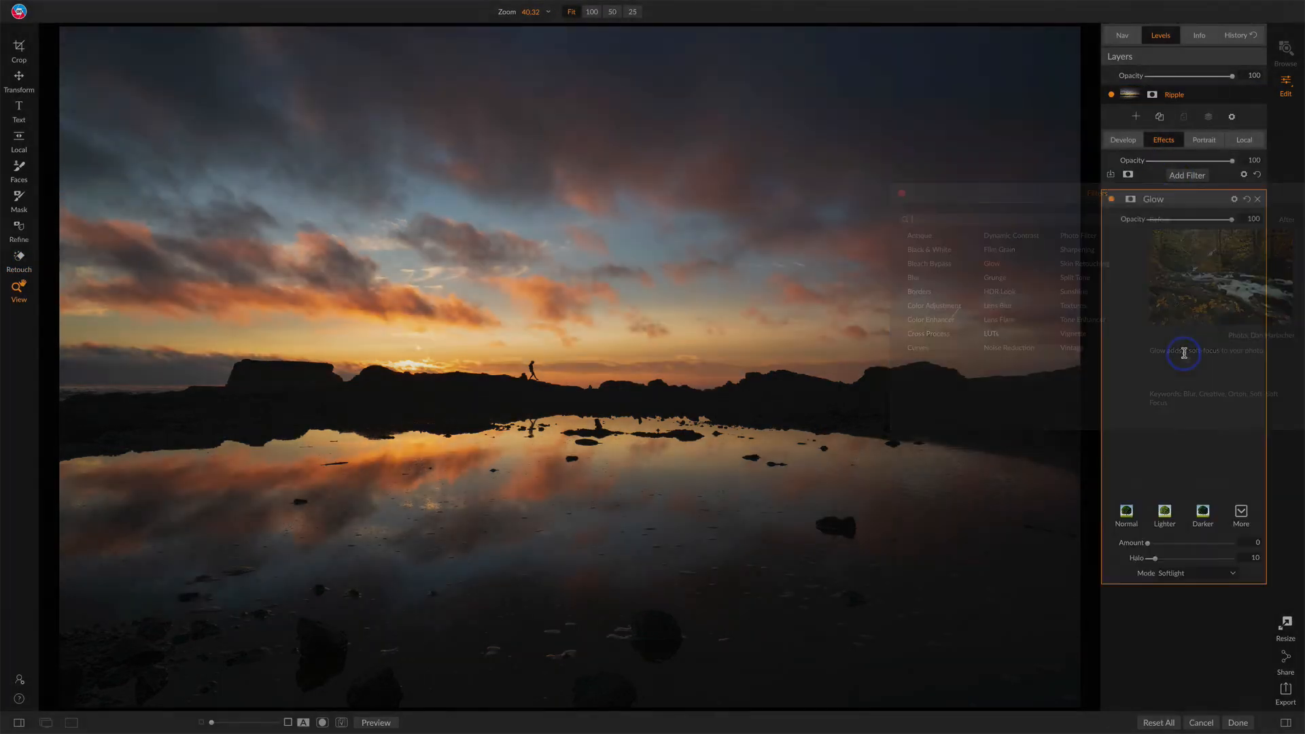
{"action": "left_click", "coordinate": [1241, 246]}
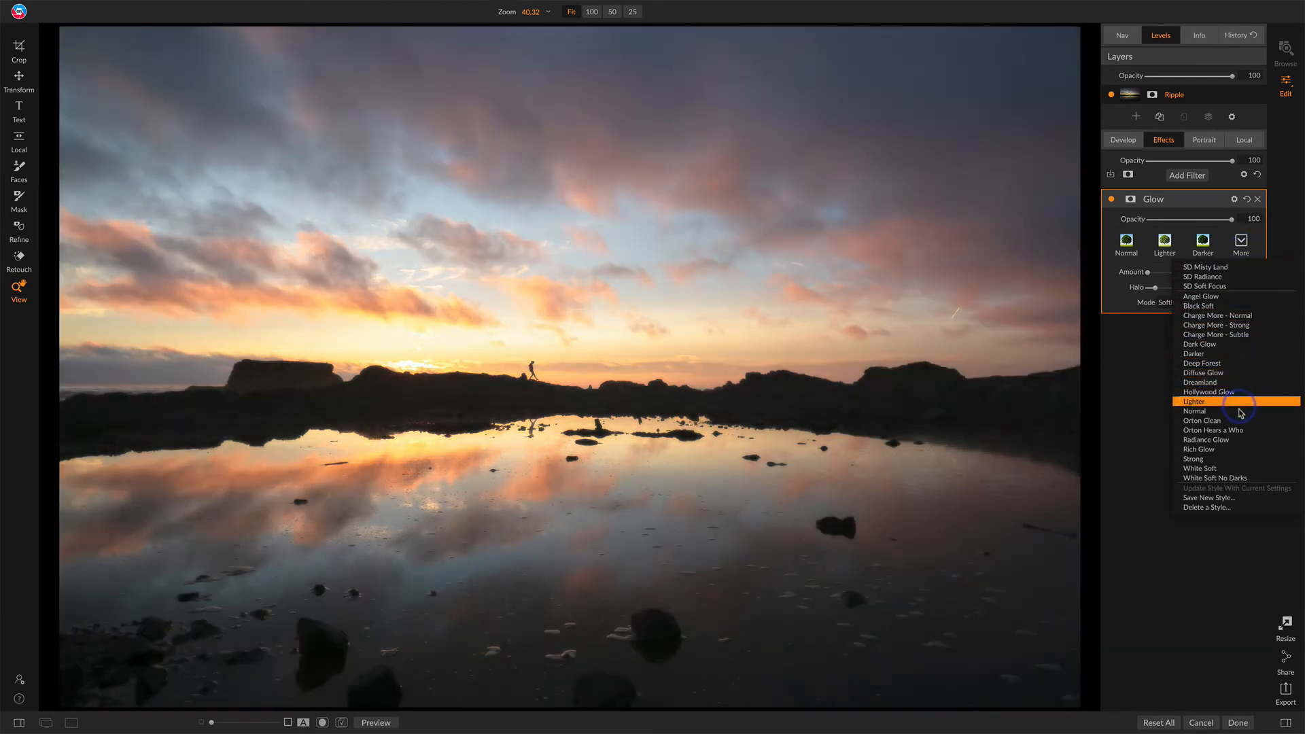
{"action": "left_click", "coordinate": [1237, 421]}
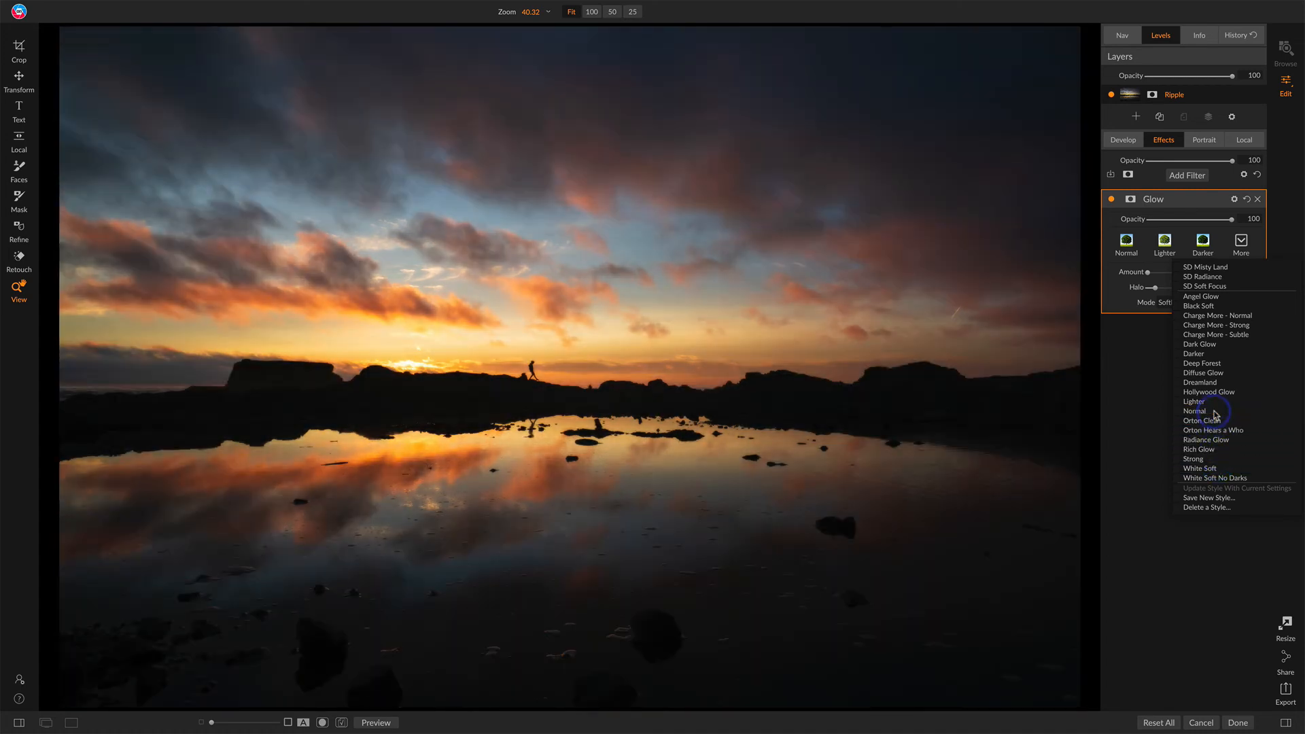
{"action": "left_click", "coordinate": [1197, 411]}
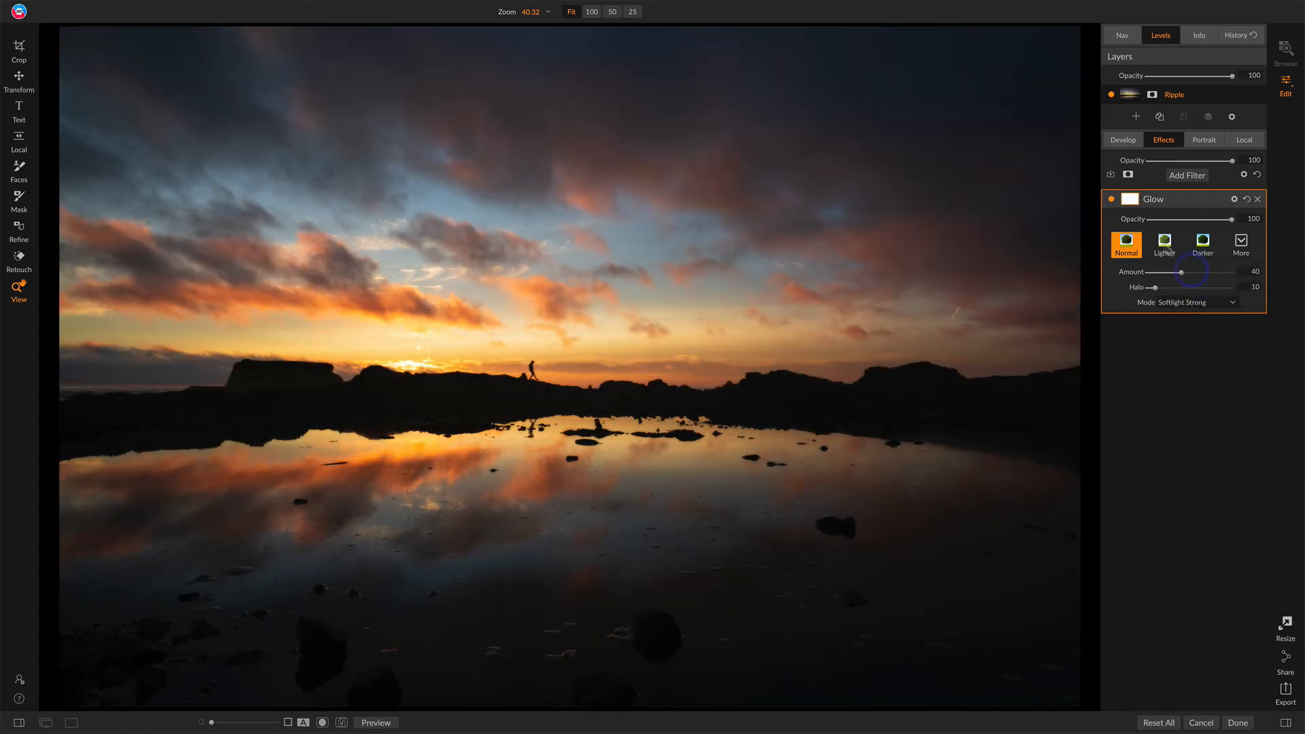
Step: Apply a Lumen luminosity mask to the Glow filter
{"action": "left_click", "coordinate": [1130, 198]}
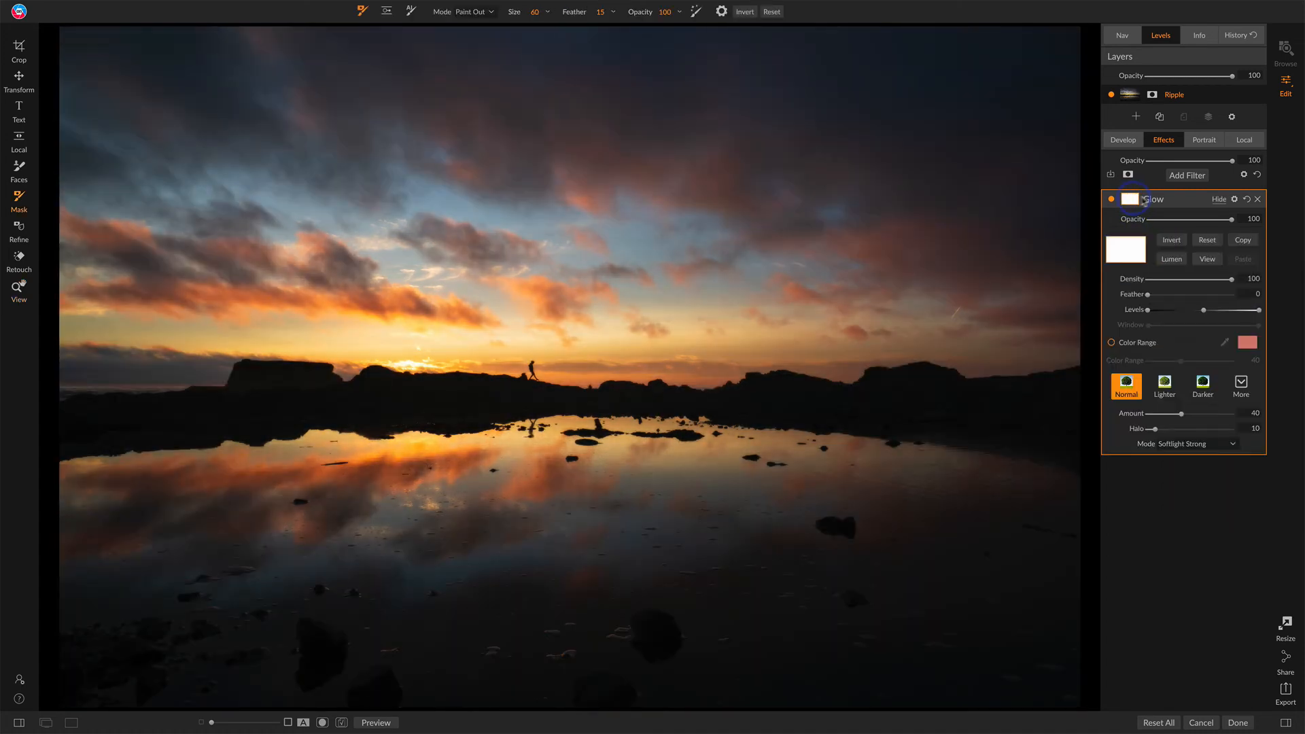
{"action": "left_click", "coordinate": [1171, 260]}
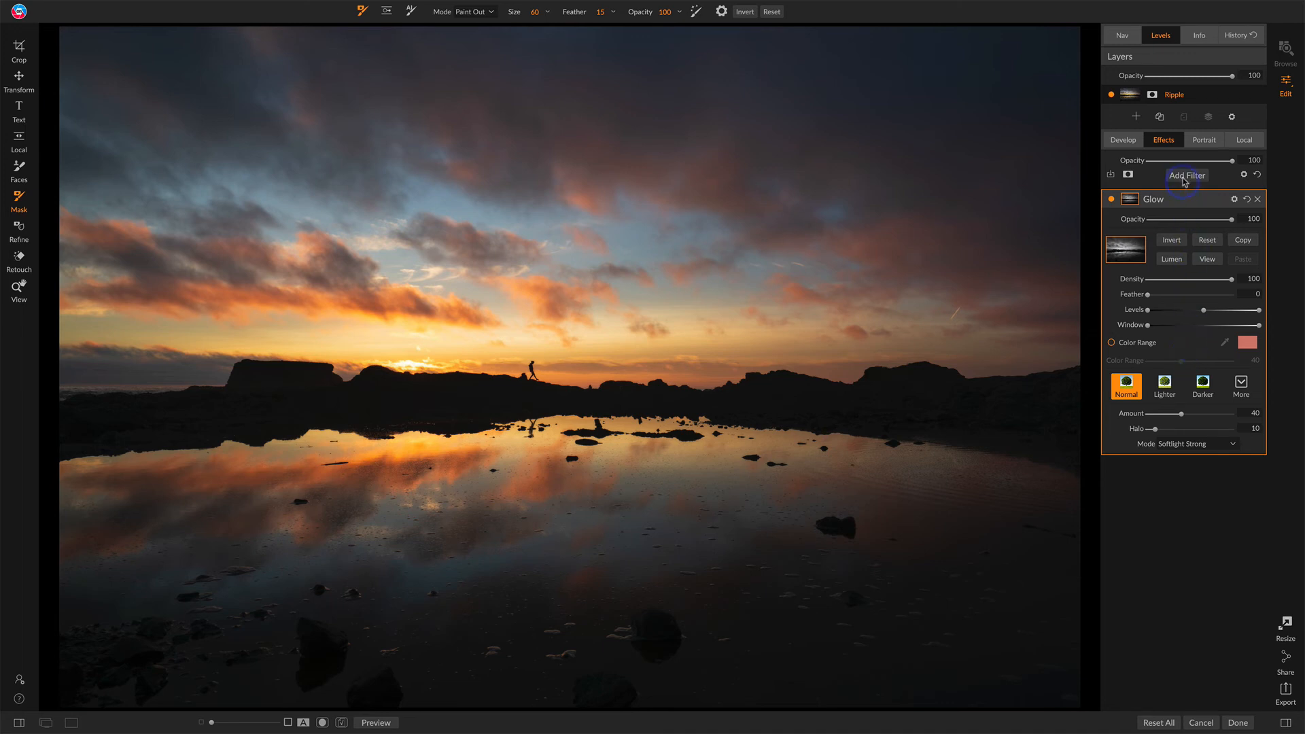
Step: Raise Vibrance slightly in Develop and toggle the before/after preview to compare
{"action": "left_click", "coordinate": [1134, 142]}
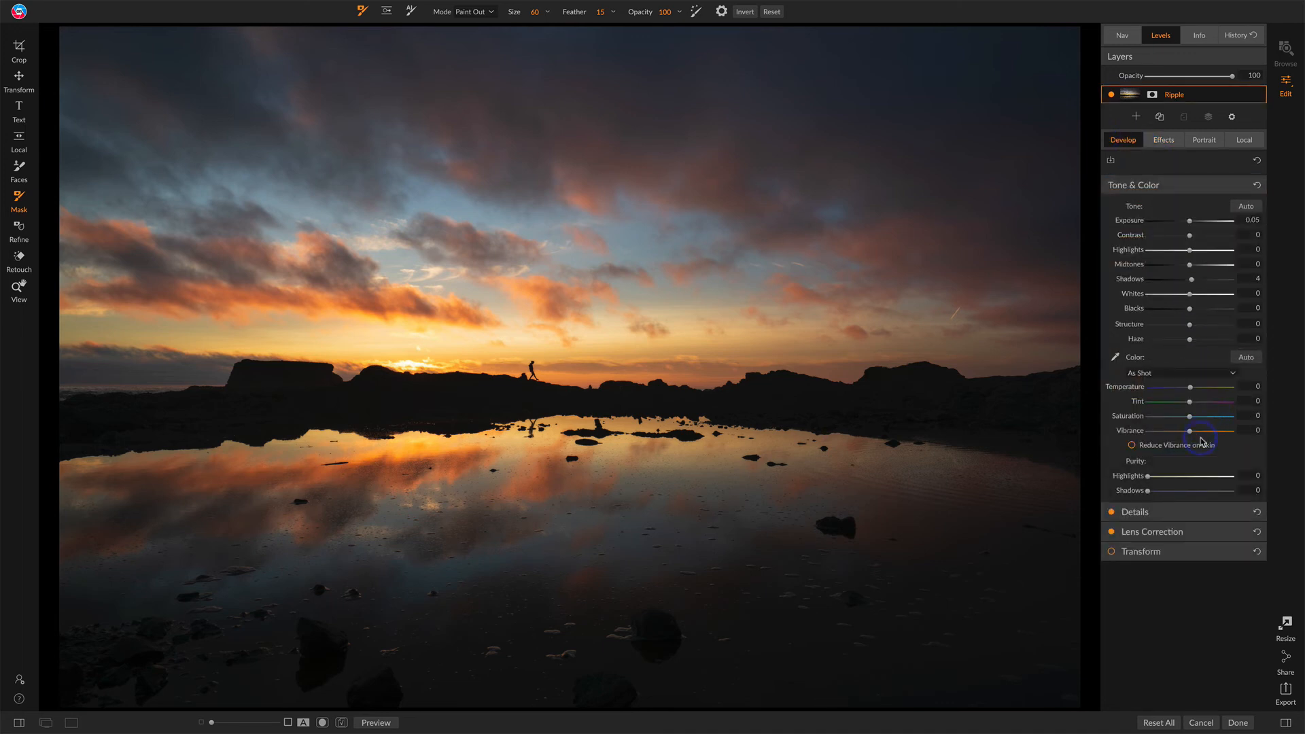
{"action": "left_click_drag", "start_coordinate": [1191, 435], "coordinate": [1199, 435]}
{"action": "key", "text": "backslash"}
{"action": "key", "text": "backslash"}
{"action": "key", "text": "backslash"}
{"action": "key", "text": "backslash"}
Step: Add a Lighten local adjustment and choose the Vignette gradient preset
{"action": "left_click", "coordinate": [1244, 140]}
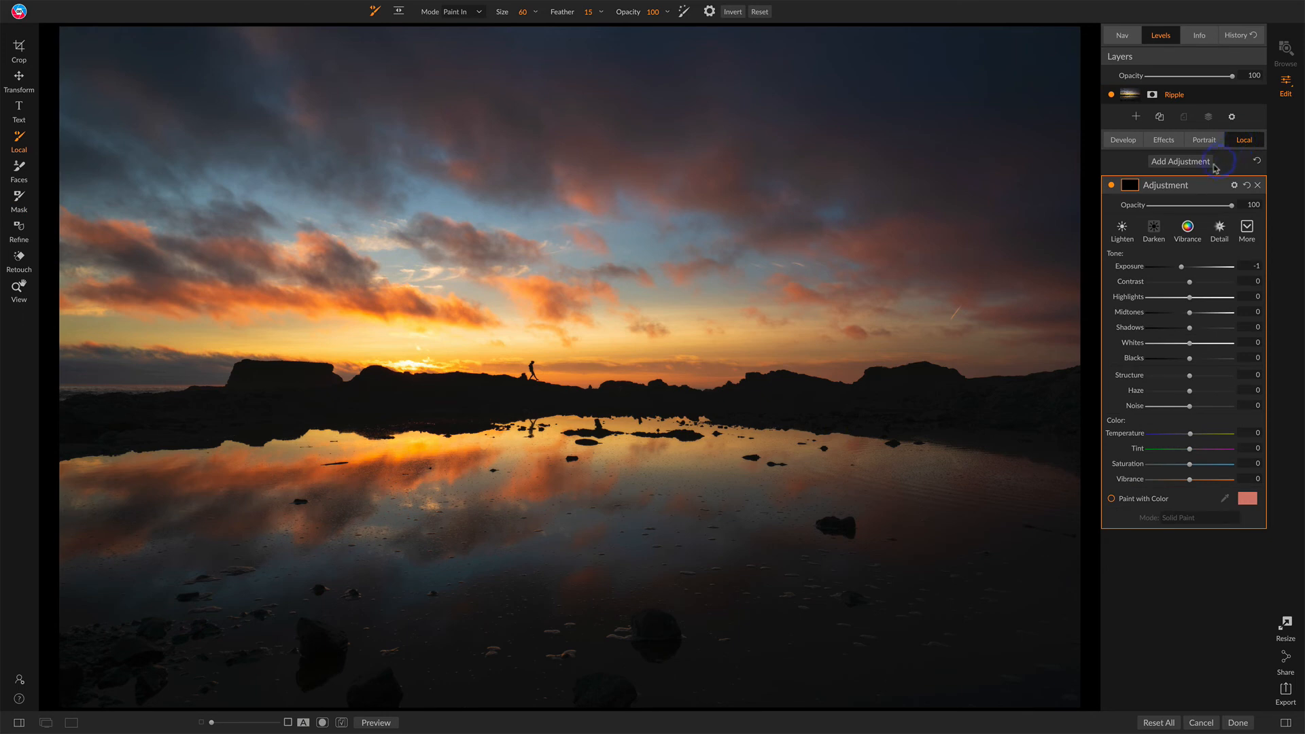
{"action": "left_click", "coordinate": [1149, 230]}
{"action": "left_click", "coordinate": [1122, 230]}
{"action": "left_click", "coordinate": [398, 13]}
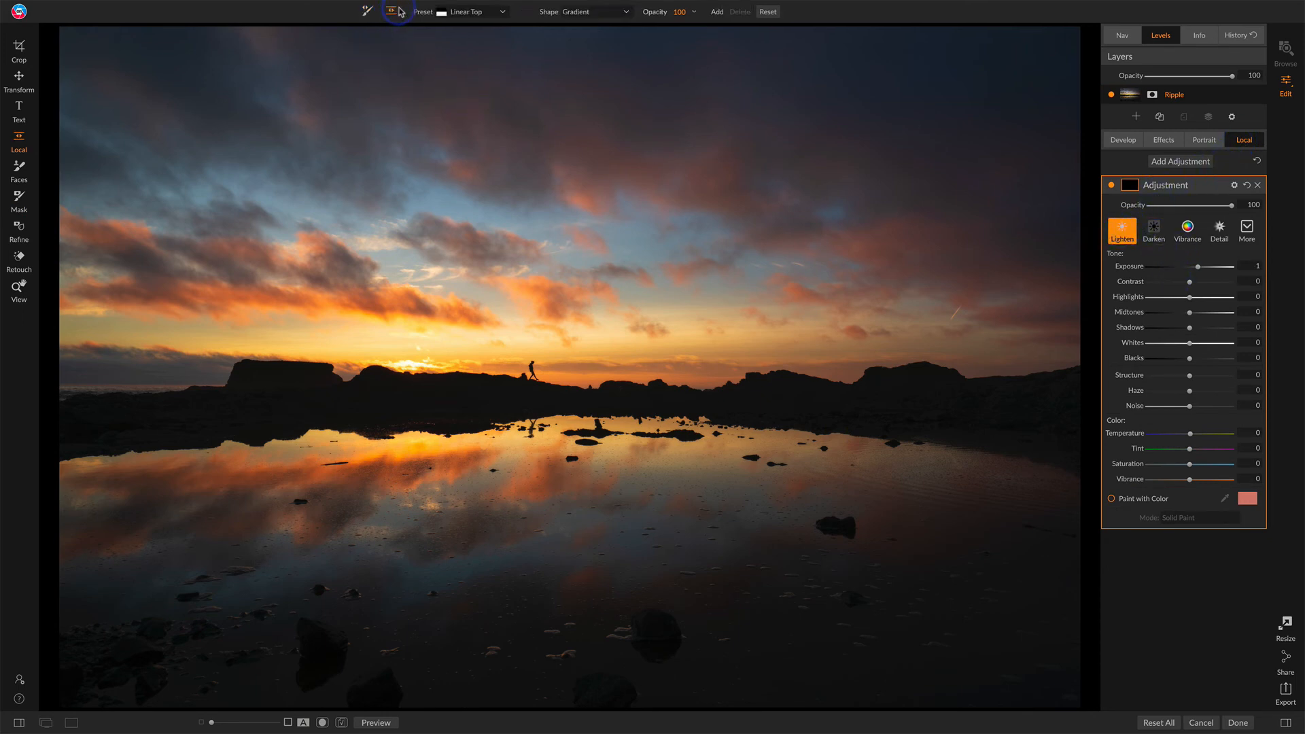
{"action": "left_click", "coordinate": [498, 12]}
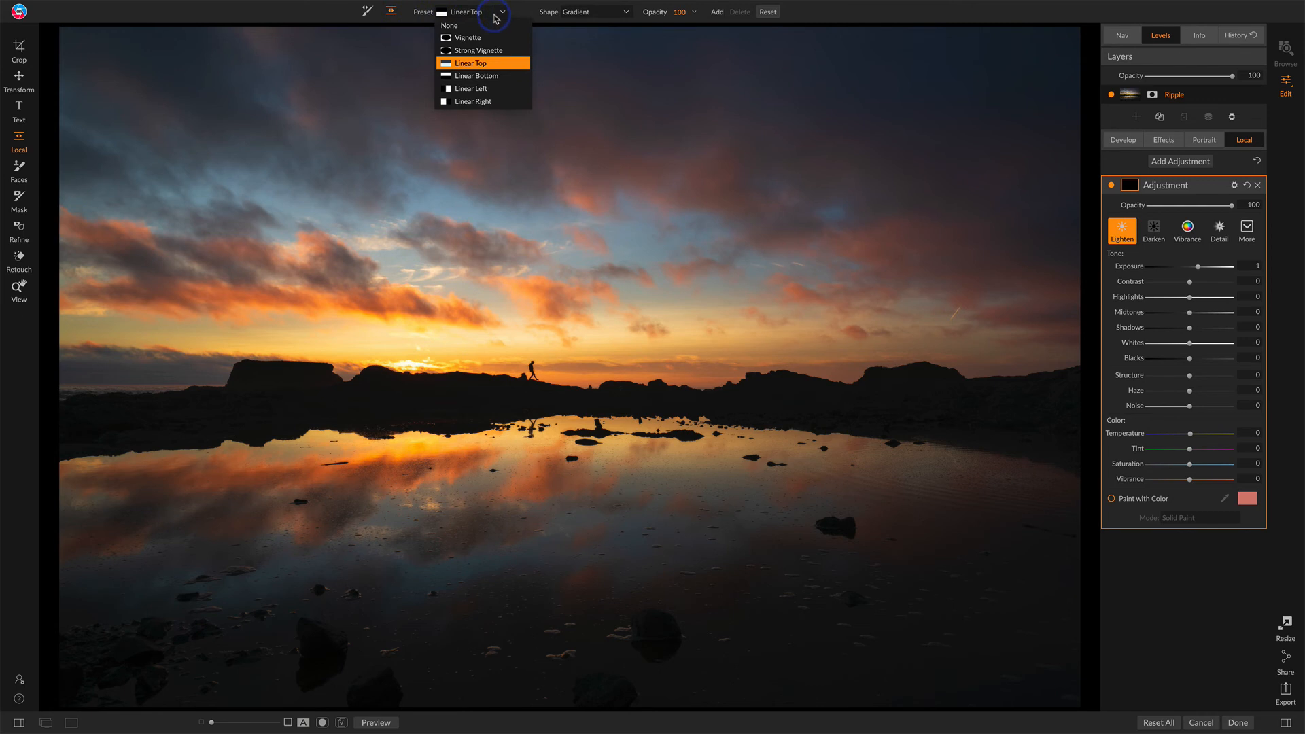
{"action": "left_click", "coordinate": [469, 38]}
Step: Centre the vignette gradient on the horizon and enlarge it to cover most of the frame
{"action": "left_click", "coordinate": [617, 355]}
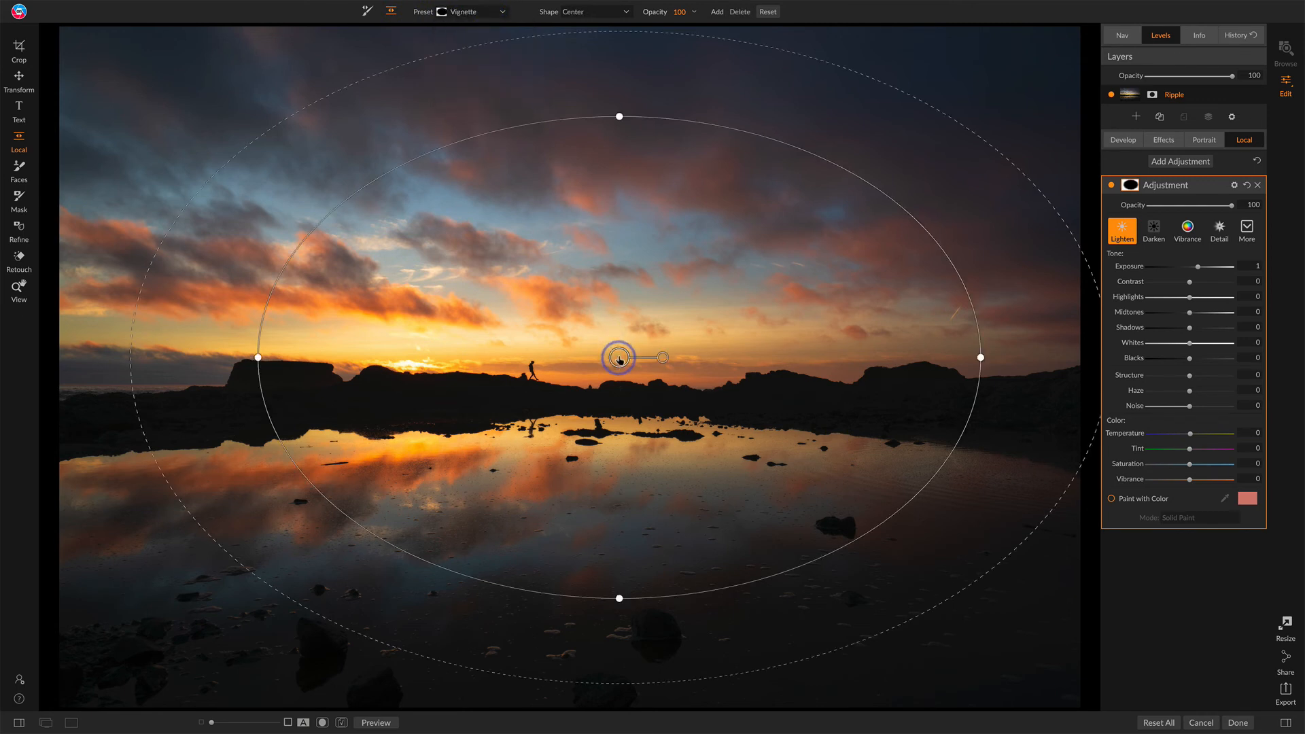
{"action": "left_click_drag", "start_coordinate": [610, 354], "coordinate": [557, 387]}
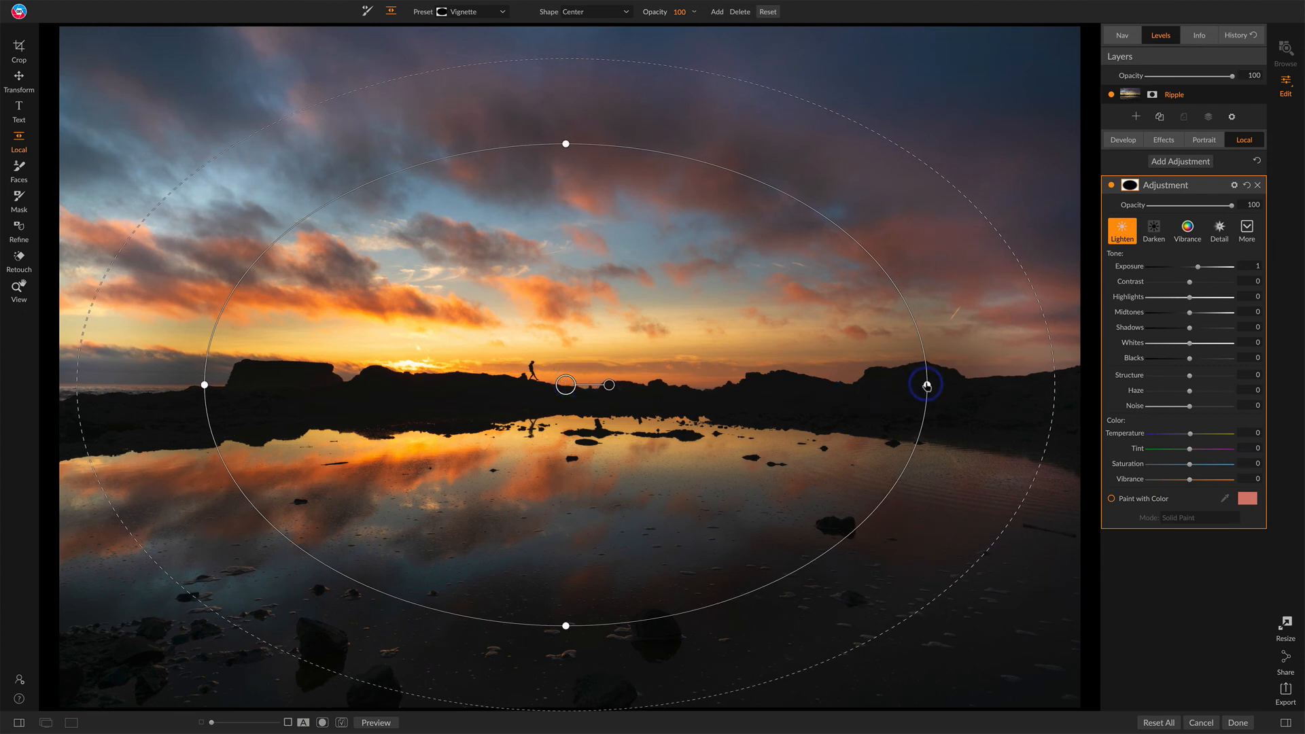
{"action": "left_click_drag", "start_coordinate": [926, 384], "coordinate": [1033, 393]}
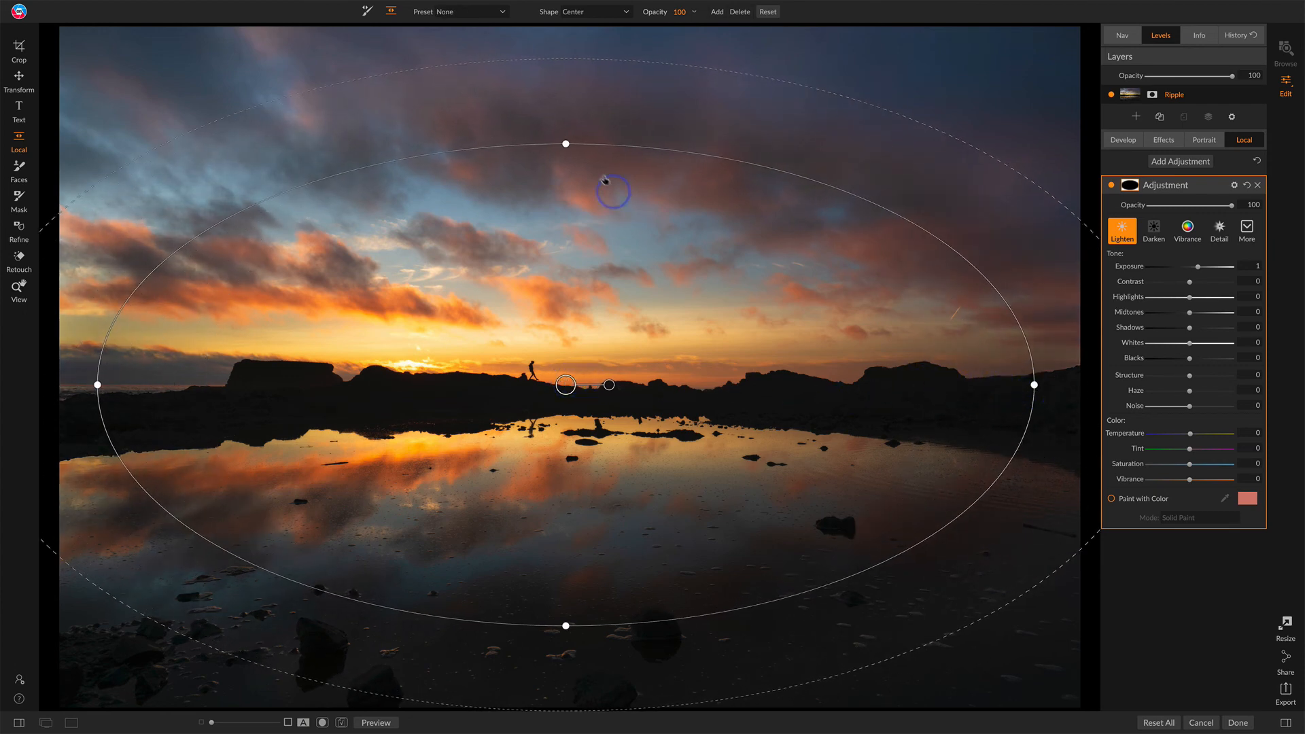
{"action": "left_click_drag", "start_coordinate": [566, 144], "coordinate": [560, 54]}
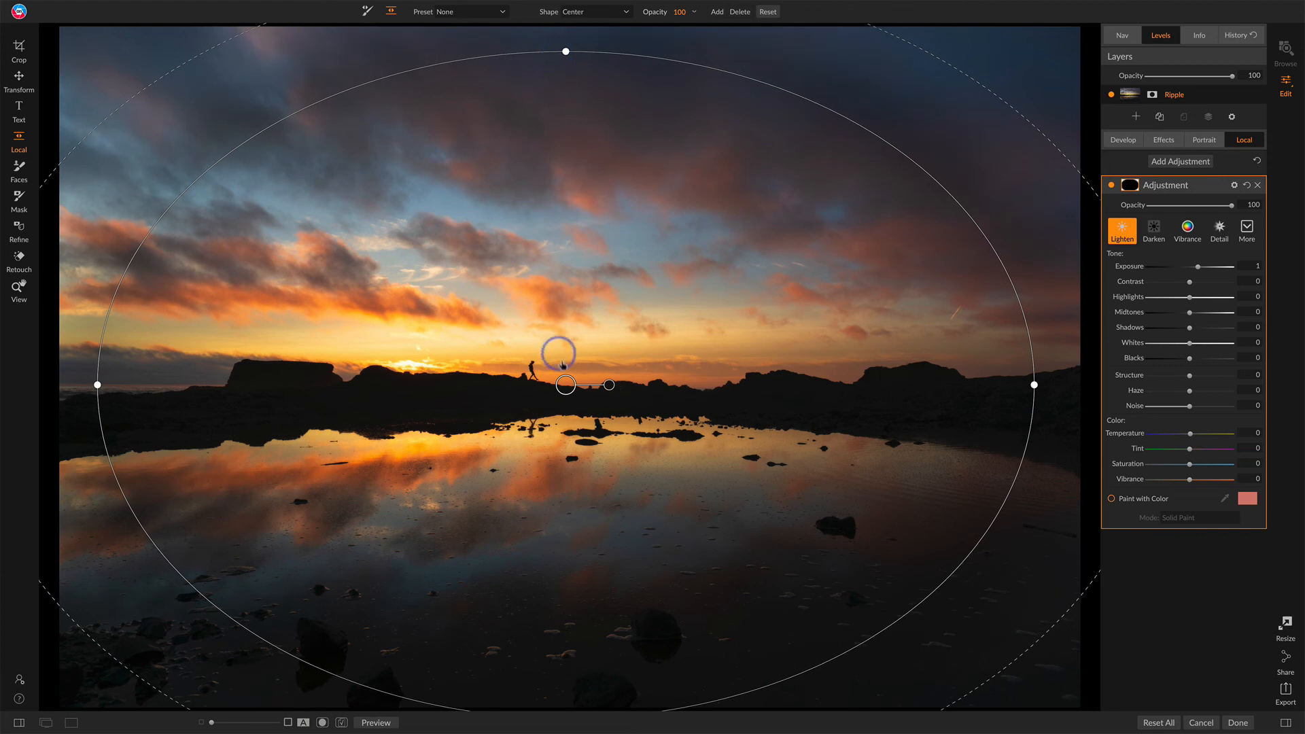
{"action": "mouse_move", "coordinate": [563, 383]}
{"action": "left_mouse_down"}
{"action": "mouse_move", "coordinate": [540, 390]}
{"action": "mouse_move", "coordinate": [664, 451]}
{"action": "mouse_move", "coordinate": [653, 457]}
{"action": "mouse_move", "coordinate": [555, 383]}
{"action": "left_mouse_up"}
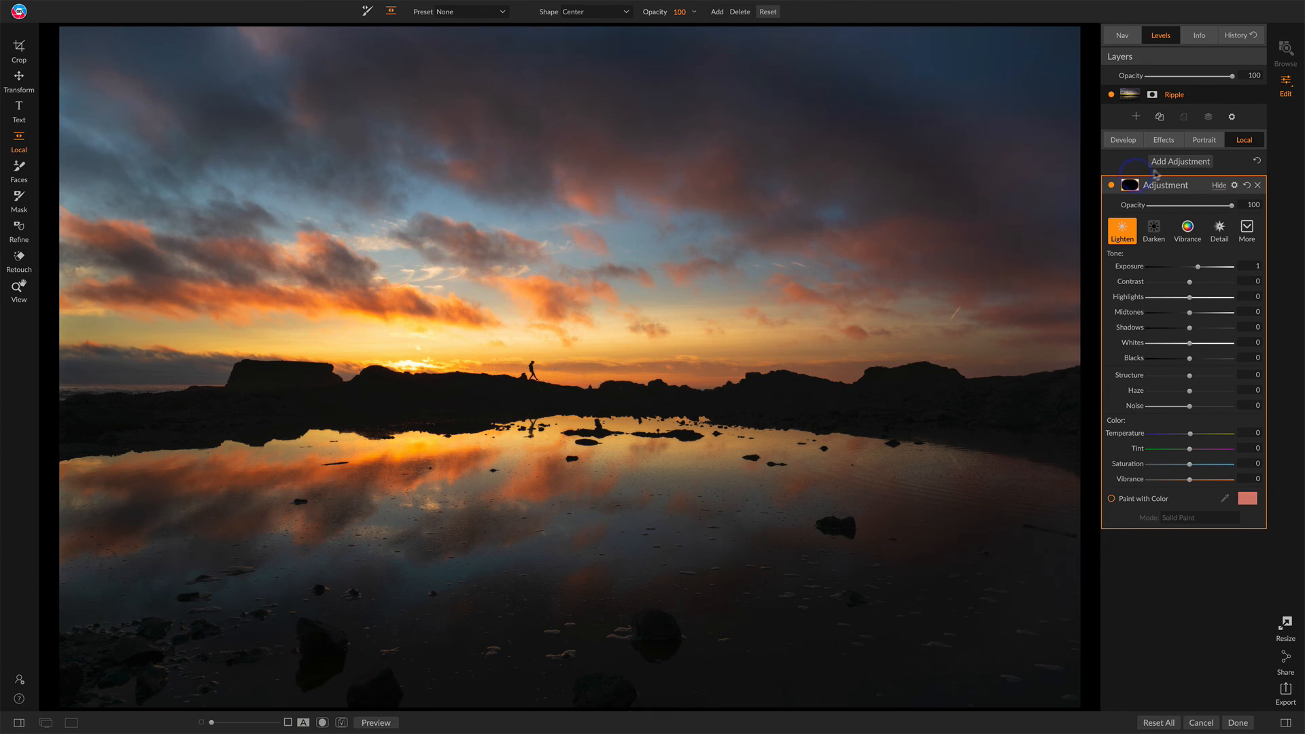
Step: Toggle the local adjustment on and off to compare, then delete it
{"action": "left_click", "coordinate": [1111, 185]}
{"action": "left_click", "coordinate": [1111, 185]}
{"action": "left_click", "coordinate": [1110, 185]}
{"action": "left_click", "coordinate": [1111, 185]}
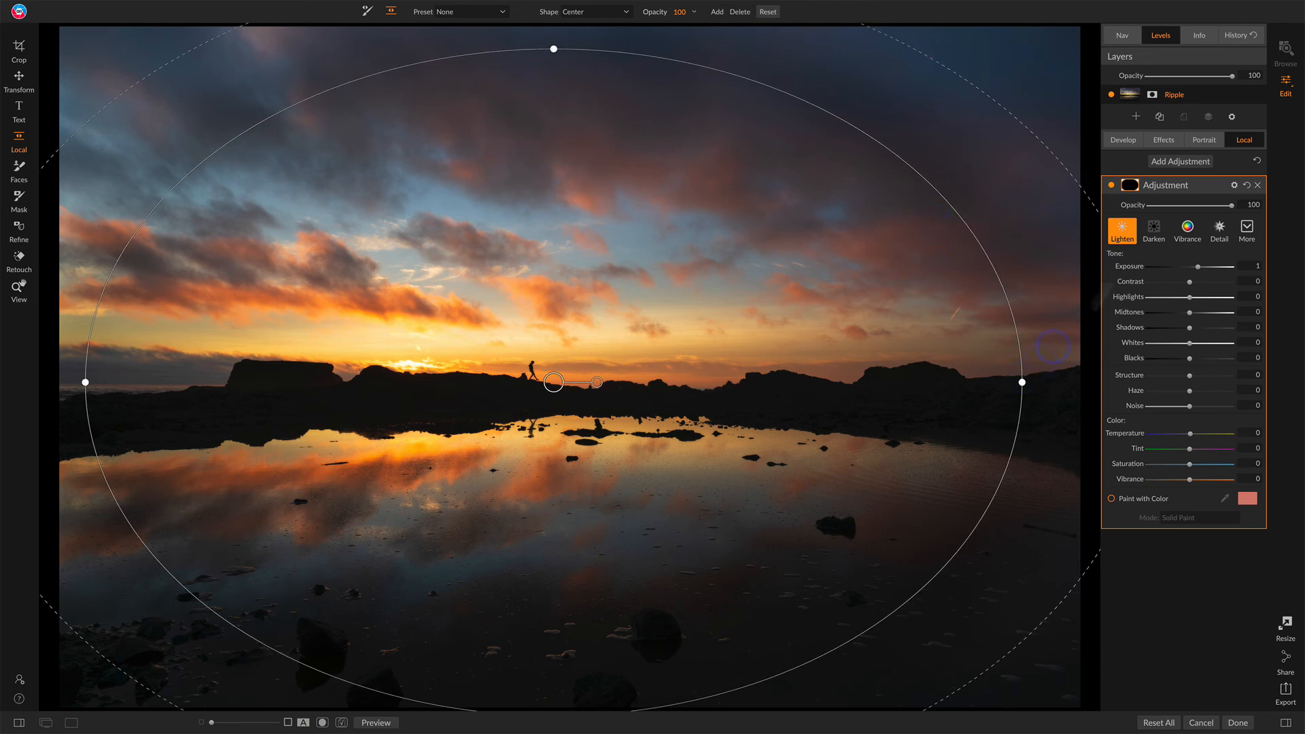
{"action": "left_click", "coordinate": [1258, 185]}
Step: Add a Vignette filter with brightness 8, size 45 and feather 98
{"action": "left_click", "coordinate": [1163, 139]}
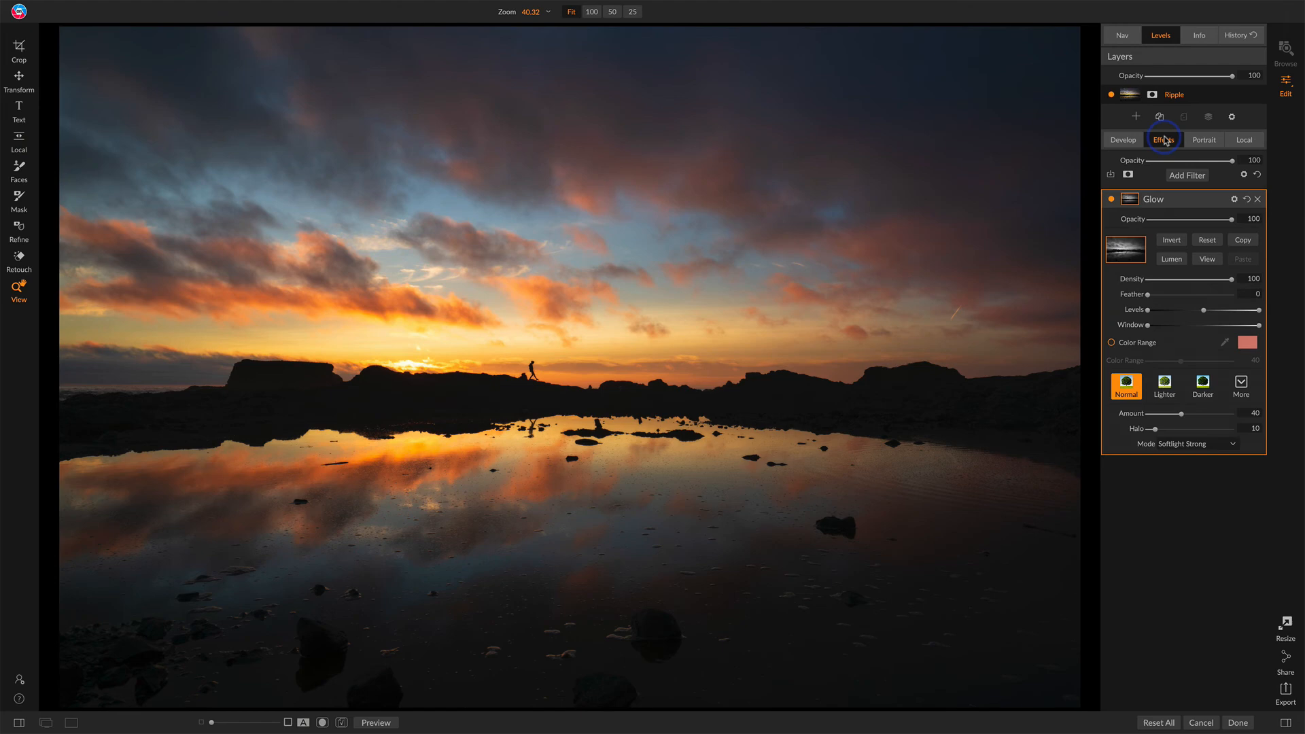
{"action": "left_click", "coordinate": [1187, 175]}
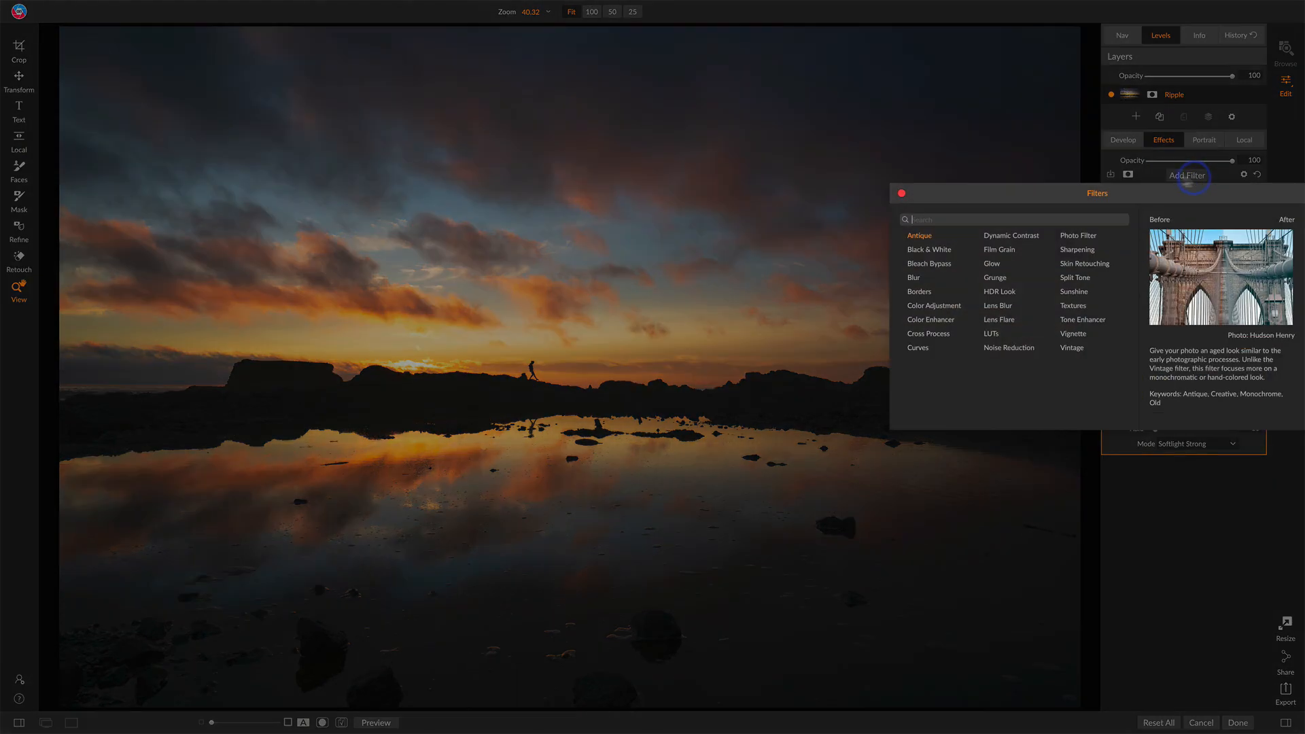
{"action": "left_click", "coordinate": [1074, 334]}
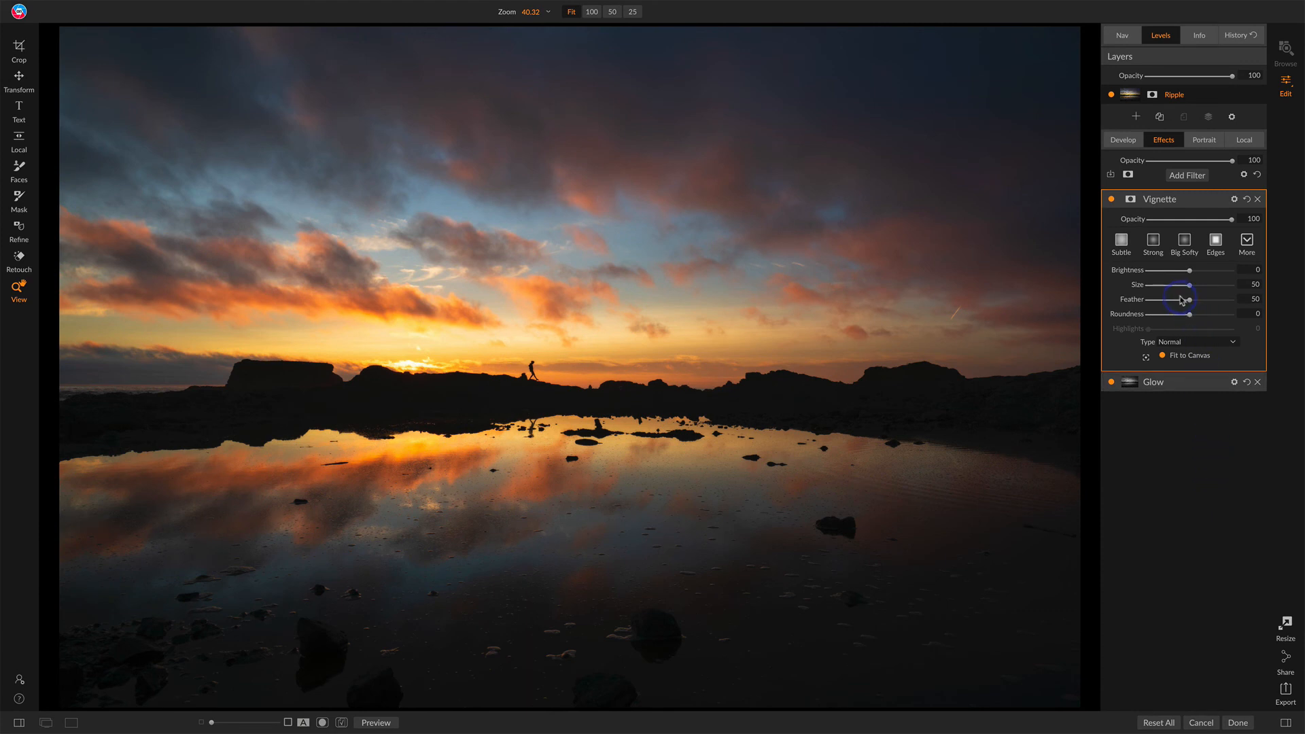
{"action": "left_click_drag", "start_coordinate": [1181, 299], "coordinate": [1194, 276]}
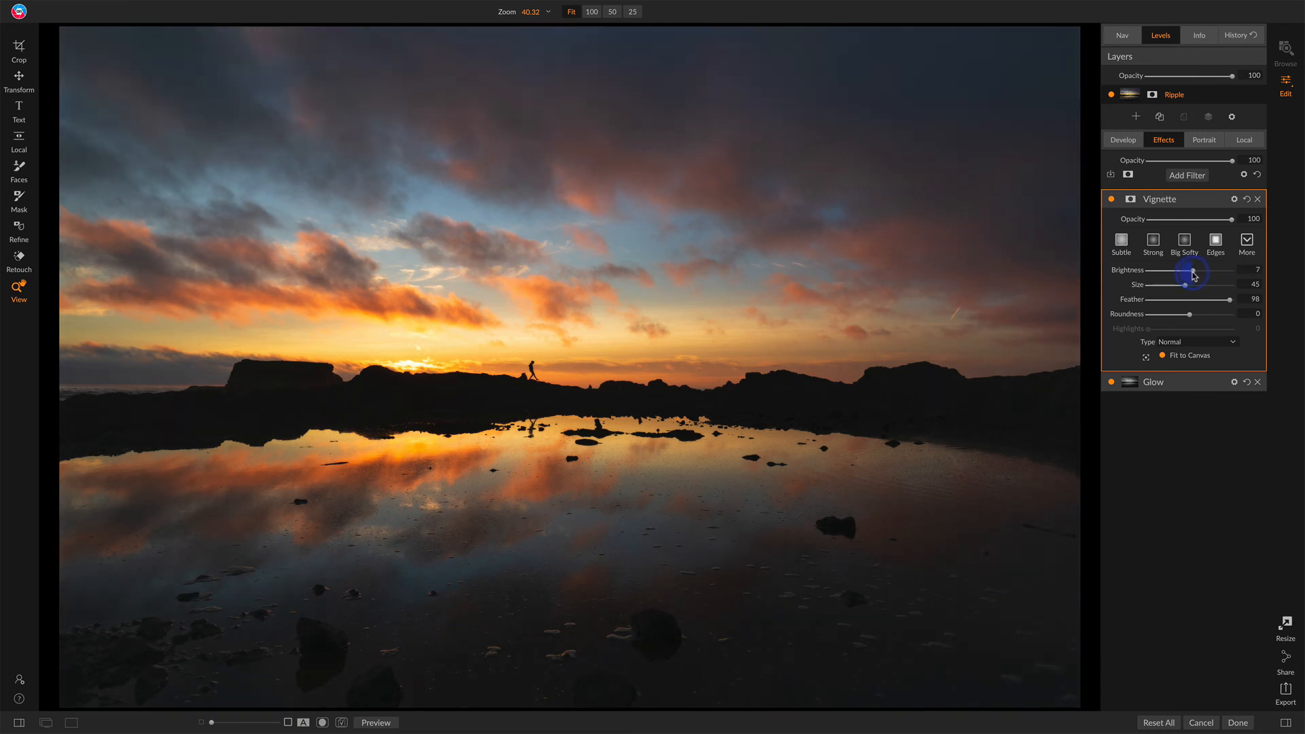
Step: Toggle the Vignette filter on and off to compare, then delete it
{"action": "left_click", "coordinate": [1111, 199]}
{"action": "left_click", "coordinate": [1111, 199]}
{"action": "left_click", "coordinate": [1112, 199]}
{"action": "left_click", "coordinate": [1112, 199]}
{"action": "left_click", "coordinate": [1112, 200]}
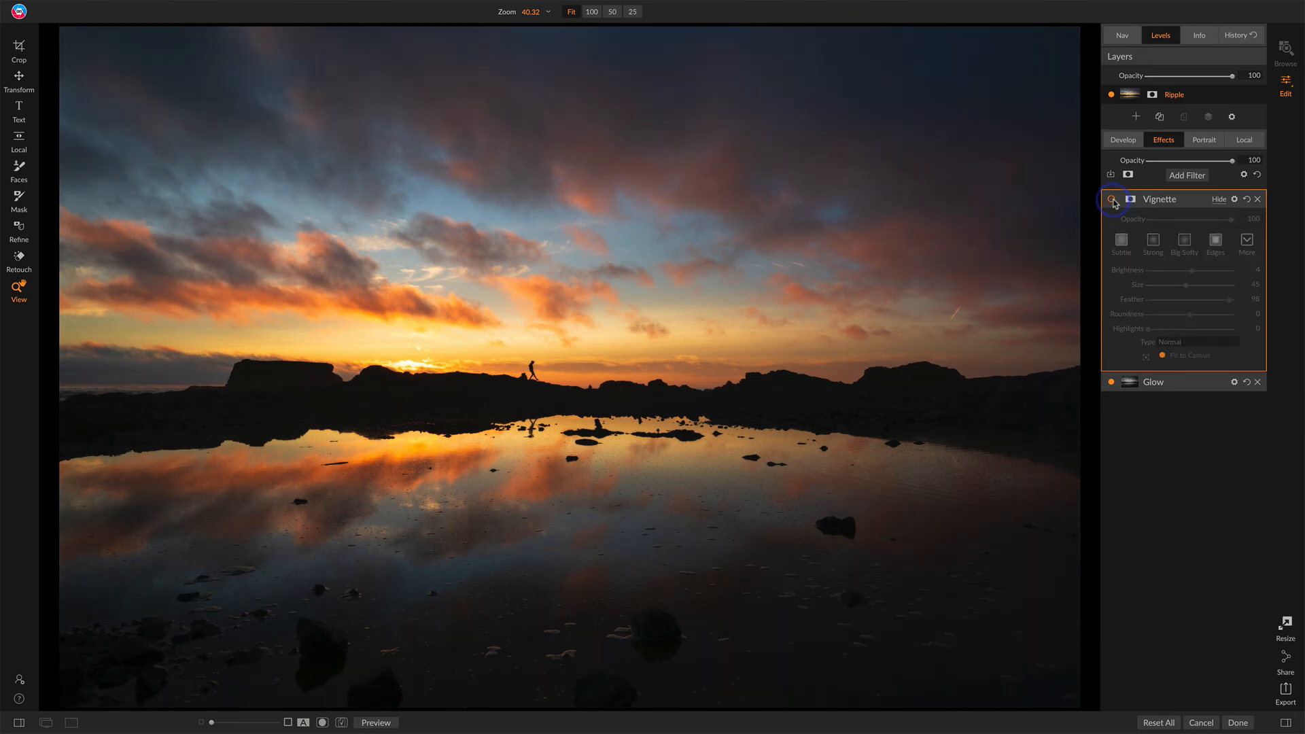
{"action": "left_click", "coordinate": [1113, 200]}
{"action": "left_click", "coordinate": [1112, 200]}
{"action": "left_click", "coordinate": [1112, 200]}
{"action": "left_click", "coordinate": [1112, 200]}
{"action": "left_click", "coordinate": [1260, 200]}
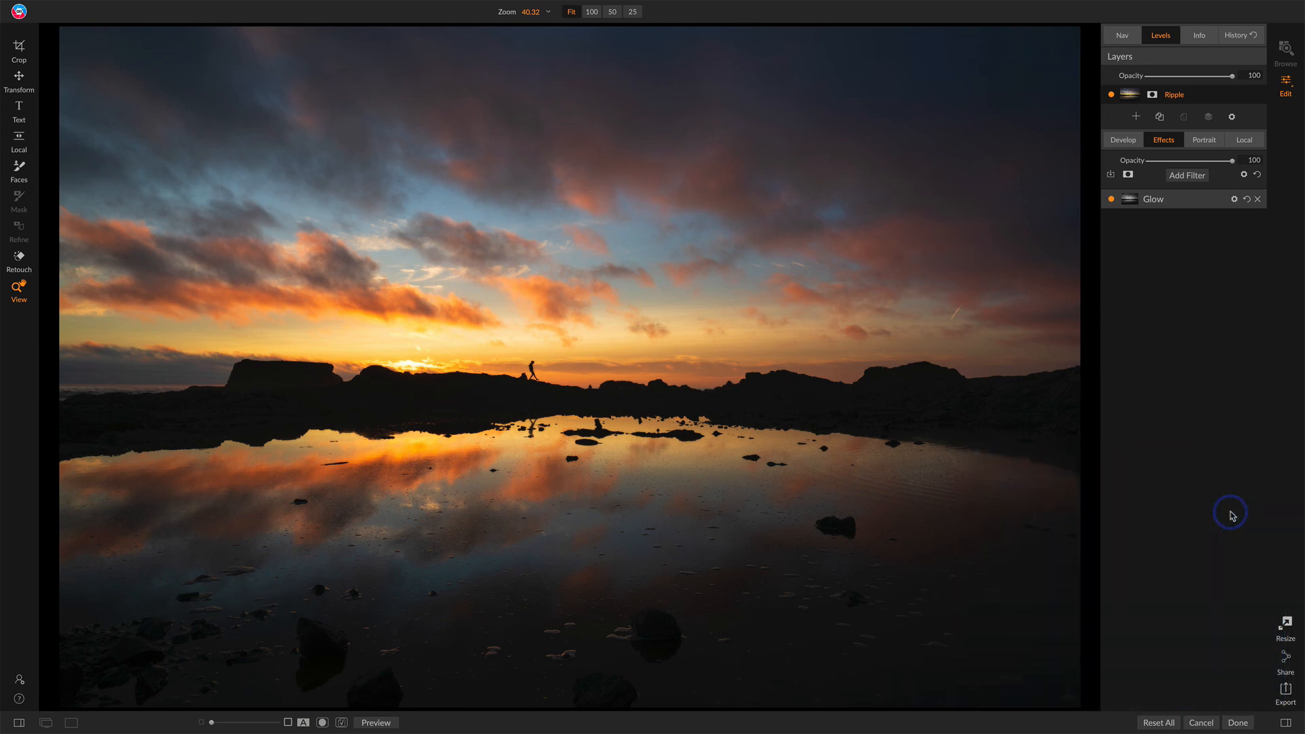
Step: Finish the ON1 edit, returning to Lightroom, and step to the next photo
{"action": "left_click", "coordinate": [1237, 723]}
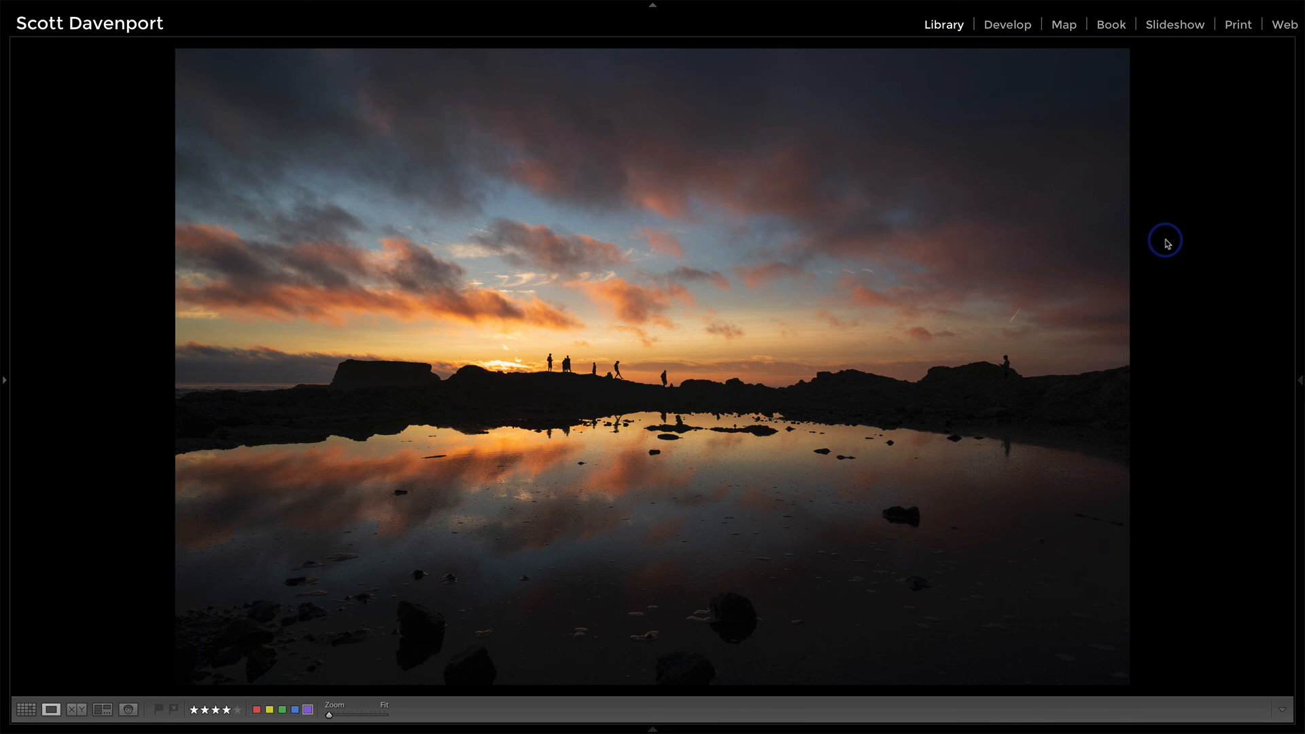
{"action": "key", "text": "Right"}
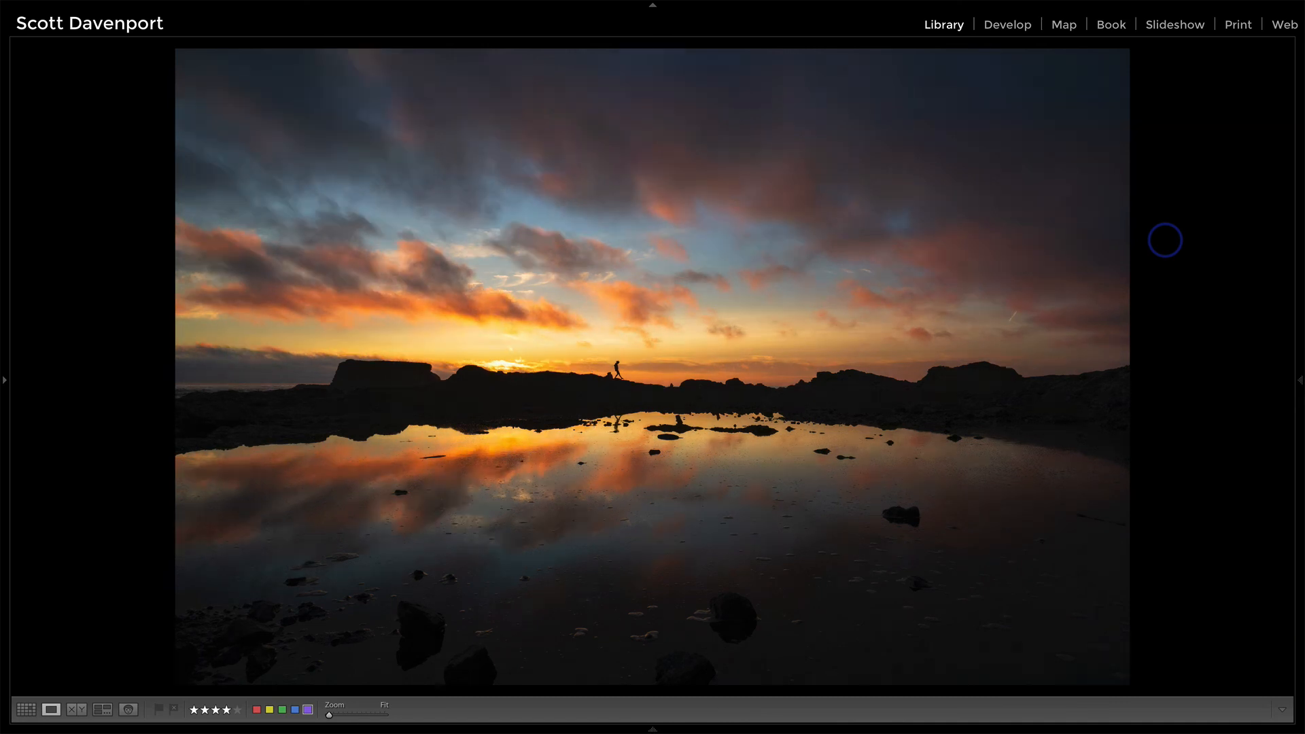